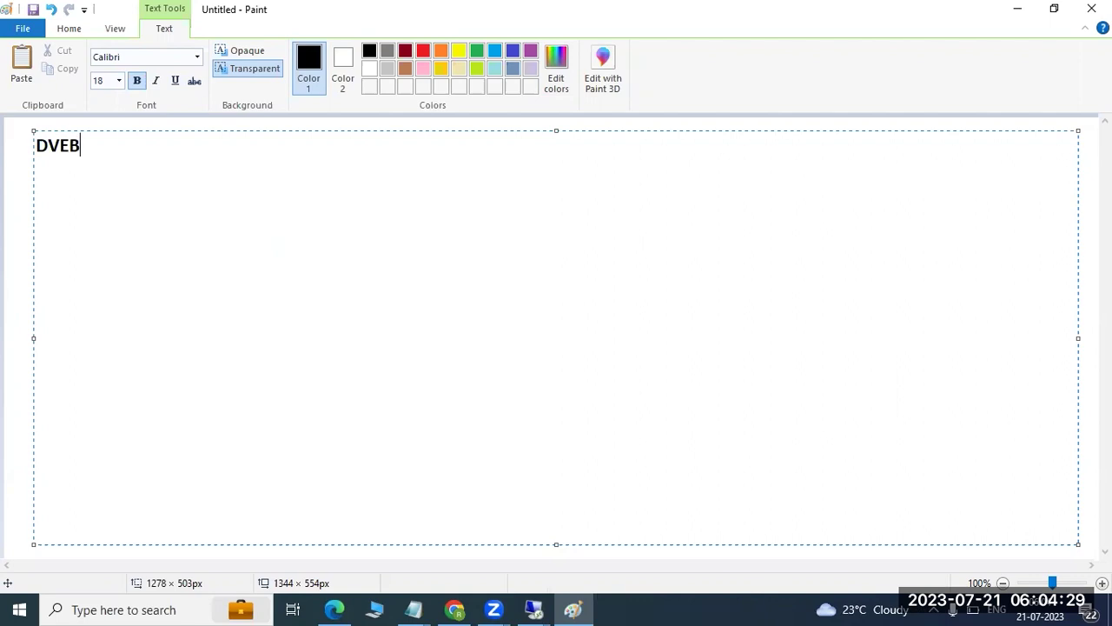
Below the DVEBMGS heading, leave a blank line and add the note lines "D-" and "V - update SM13/Sm14".
{"action": "key", "text": "Return"}
{"action": "key", "text": "Return"}
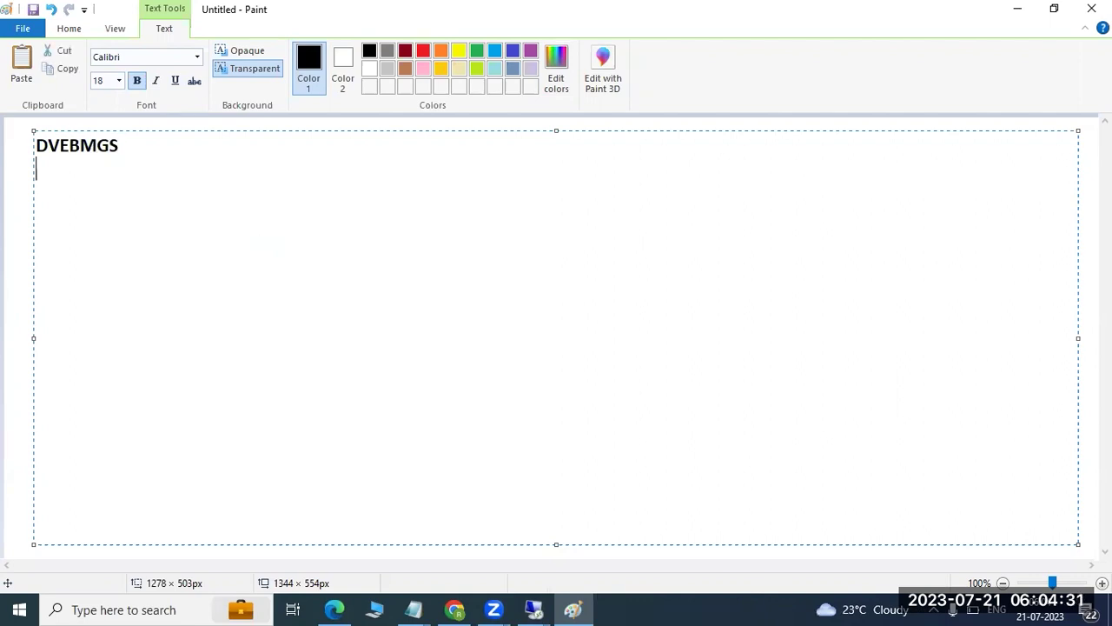
{"action": "type", "text": "D-"}
{"action": "key", "text": "Return"}
{"action": "type", "text": "V - update"}
{"action": "key", "text": "Return"}
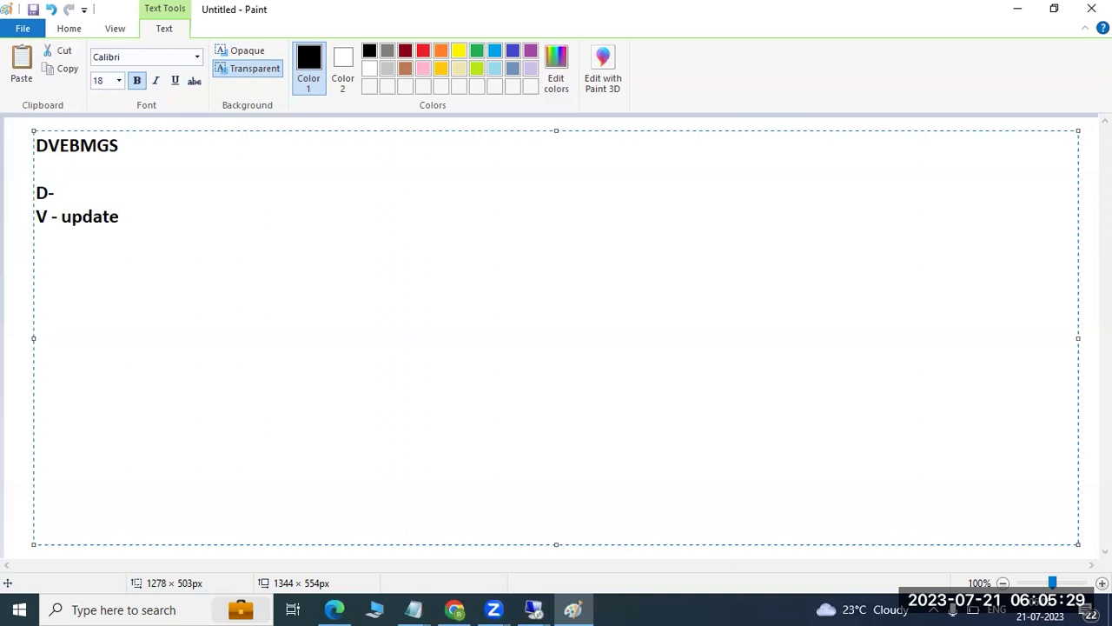
{"action": "key", "text": "BackSpace"}
{"action": "type", "text": "SM13/Sm14"}
{"action": "key", "text": "Return"}
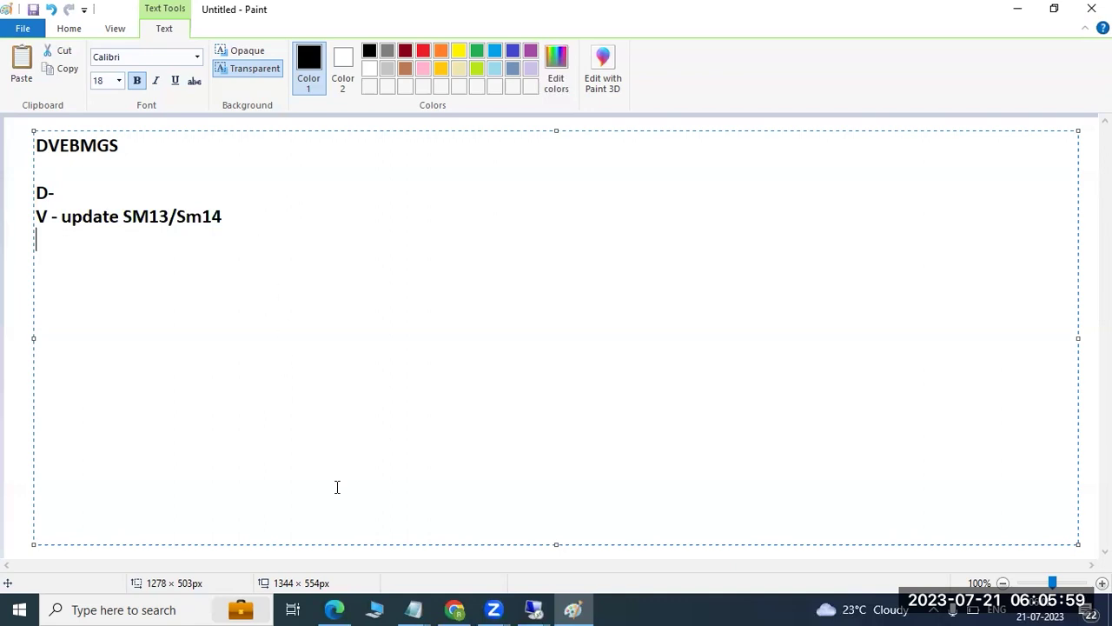
{"action": "mouse_move", "coordinate": [532, 607]}
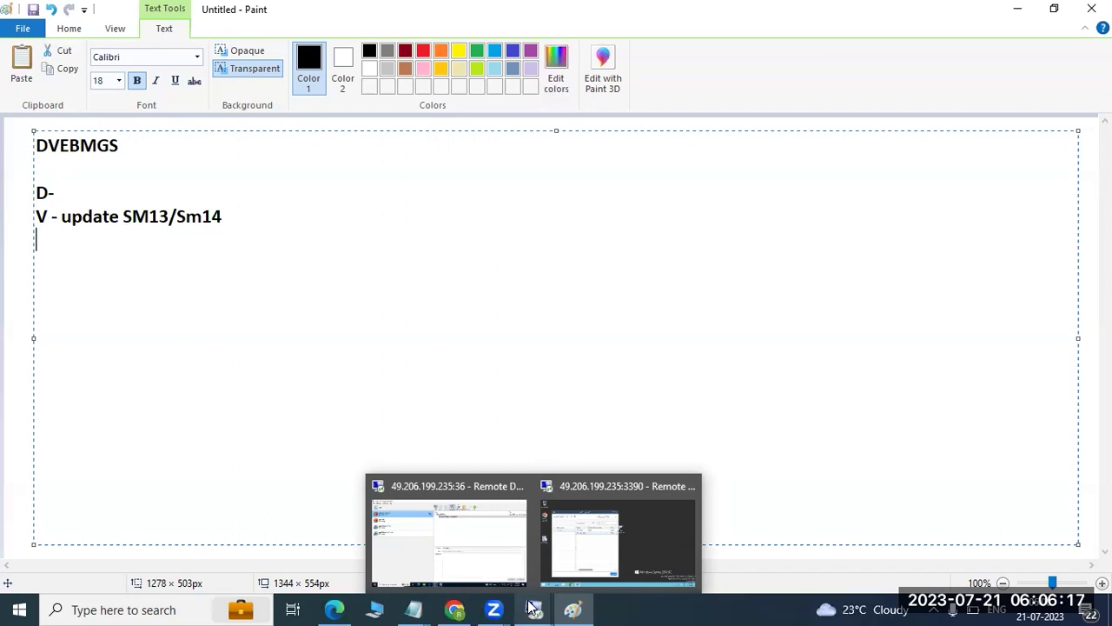
{"action": "type", "text": "E"}
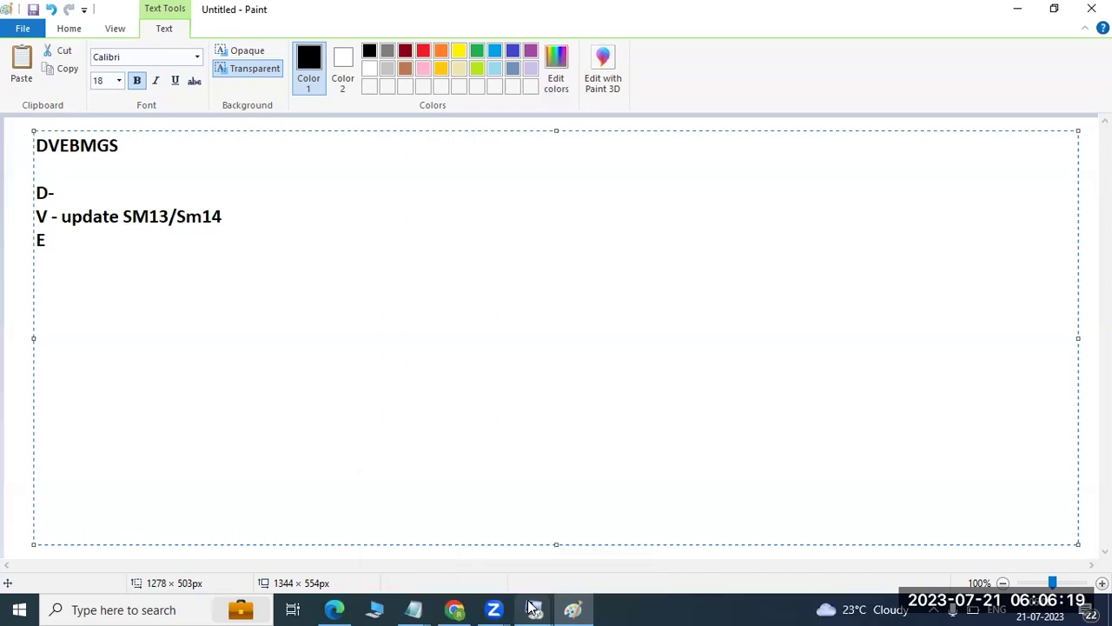
Delete the D and V note lines and underline the DVEBMGS heading with a row of dashes.
{"action": "key", "text": "BackSpace"}
{"action": "key", "text": "BackSpace"}
{"action": "key", "text": "BackSpace"}
{"action": "key", "text": "BackSpace"}
{"action": "key", "text": "BackSpace"}
{"action": "key", "text": "BackSpace"}
{"action": "key", "text": "BackSpace"}
{"action": "key", "text": "BackSpace"}
{"action": "key", "text": "BackSpace"}
{"action": "key", "text": "BackSpace"}
{"action": "key", "text": "BackSpace"}
{"action": "key", "text": "BackSpace"}
{"action": "key", "text": "BackSpace"}
{"action": "key", "text": "BackSpace"}
{"action": "key", "text": "BackSpace"}
{"action": "key", "text": "BackSpace"}
{"action": "key", "text": "BackSpace"}
{"action": "key", "text": "BackSpace"}
{"action": "key", "text": "BackSpace"}
{"action": "key", "text": "BackSpace"}
{"action": "key", "text": "BackSpace"}
{"action": "key", "text": "BackSpace"}
{"action": "key", "text": "BackSpace"}
{"action": "key", "text": "BackSpace"}
{"action": "type", "text": "-------------"}
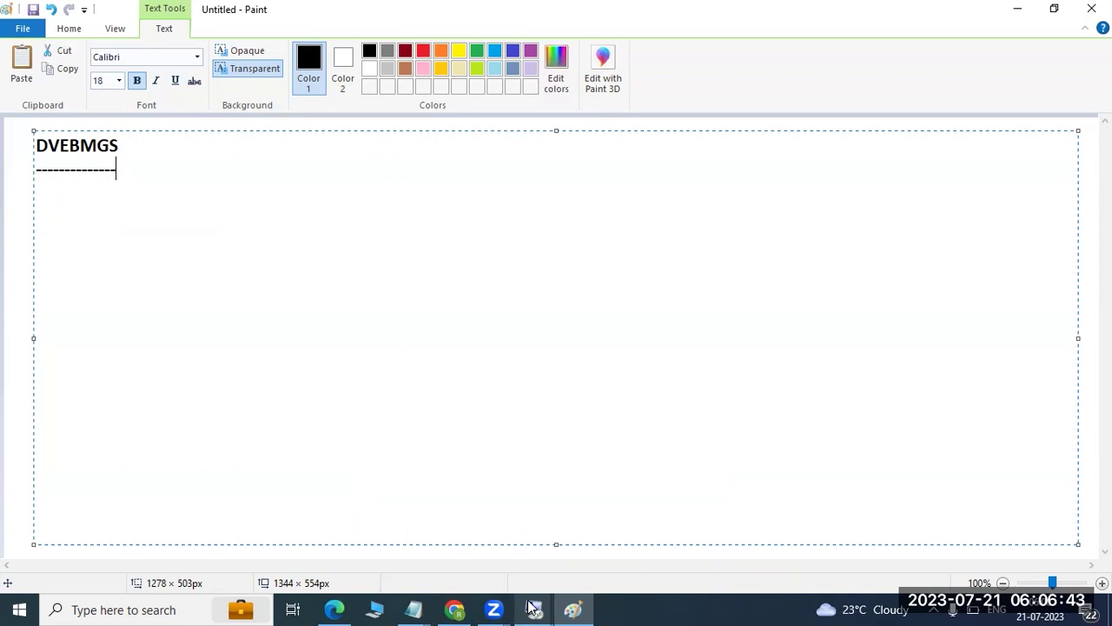
Switch to the SAP remote desktop session and log on to client 001 as user basis with the account password.
{"action": "left_click", "coordinate": [530, 609]}
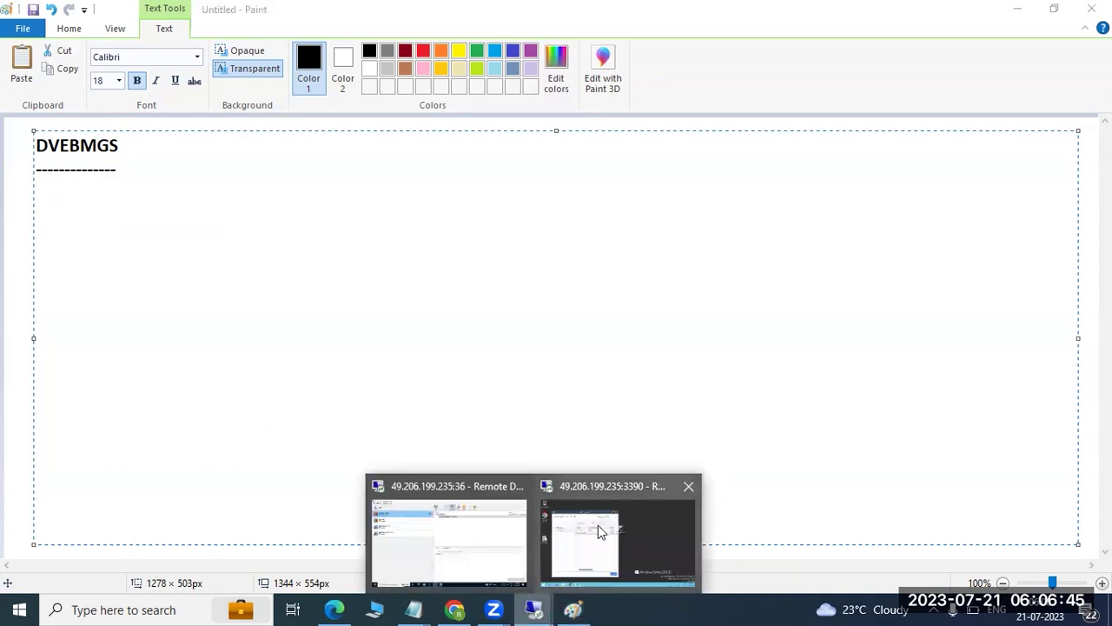
{"action": "left_click", "coordinate": [598, 525]}
{"action": "double_click", "coordinate": [319, 240]}
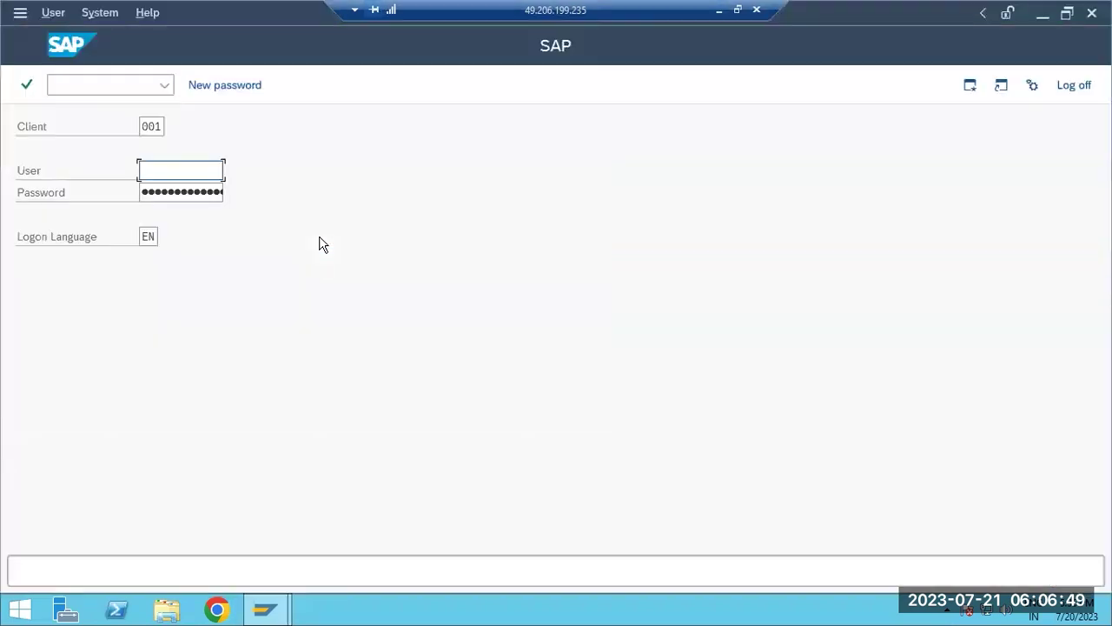
{"action": "type", "text": "basis"}
{"action": "key", "text": "Tab"}
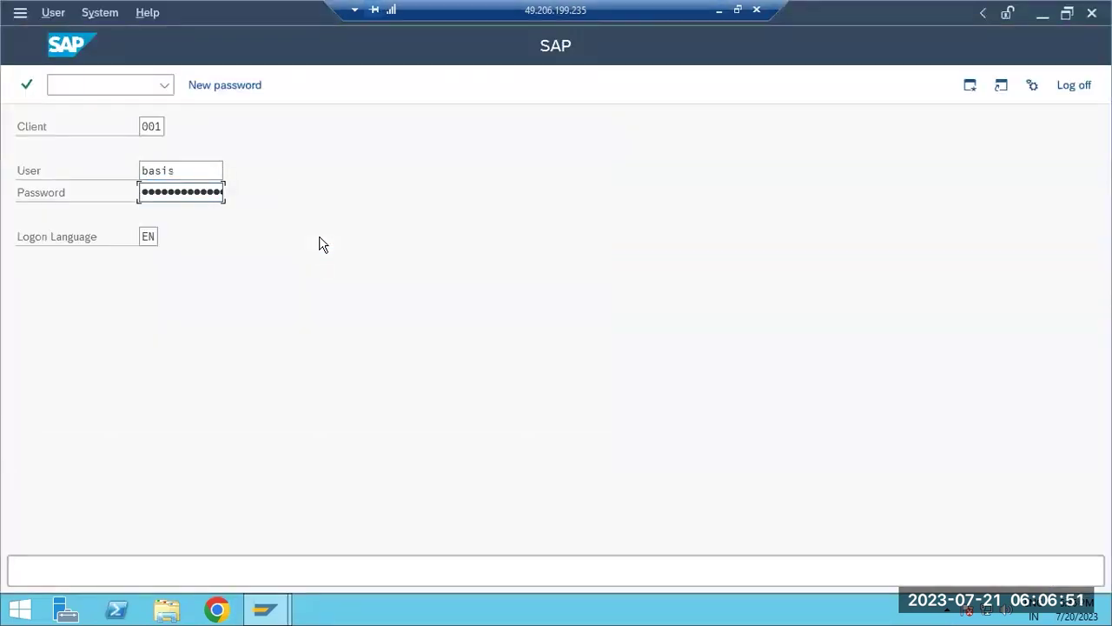
{"action": "type", "text": "•••••"}
{"action": "key", "text": "Return"}
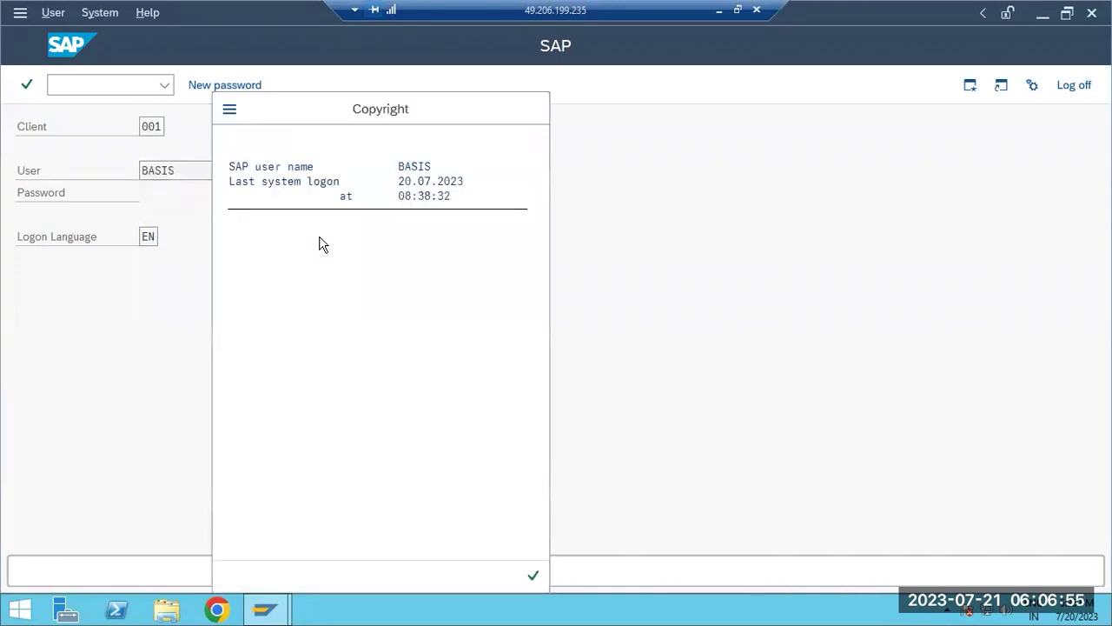
{"action": "key", "text": "Return"}
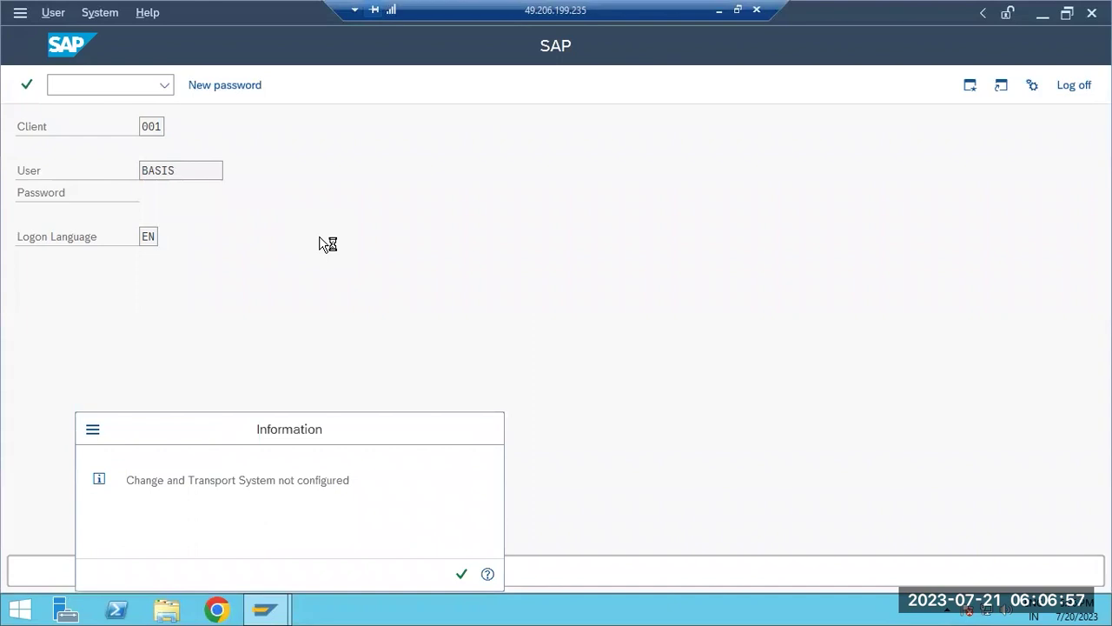
{"action": "key", "text": "Return"}
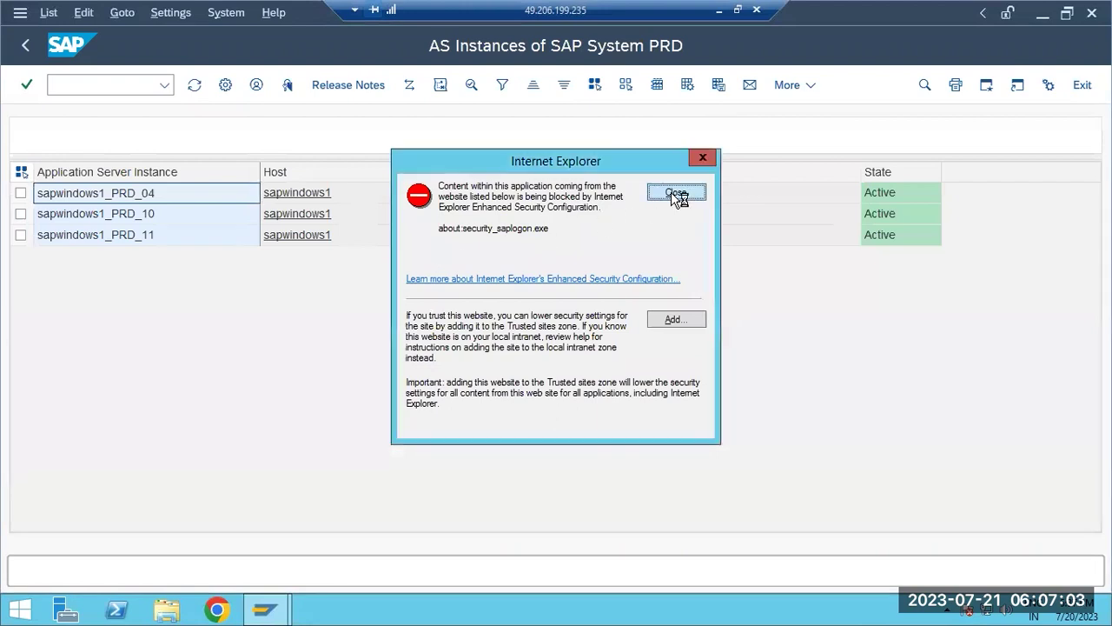
From the list of AS instances of system PRD, display the work processes of sapwindows1_PRD_10 and dismiss the security notices.
{"action": "left_click", "coordinate": [671, 192]}
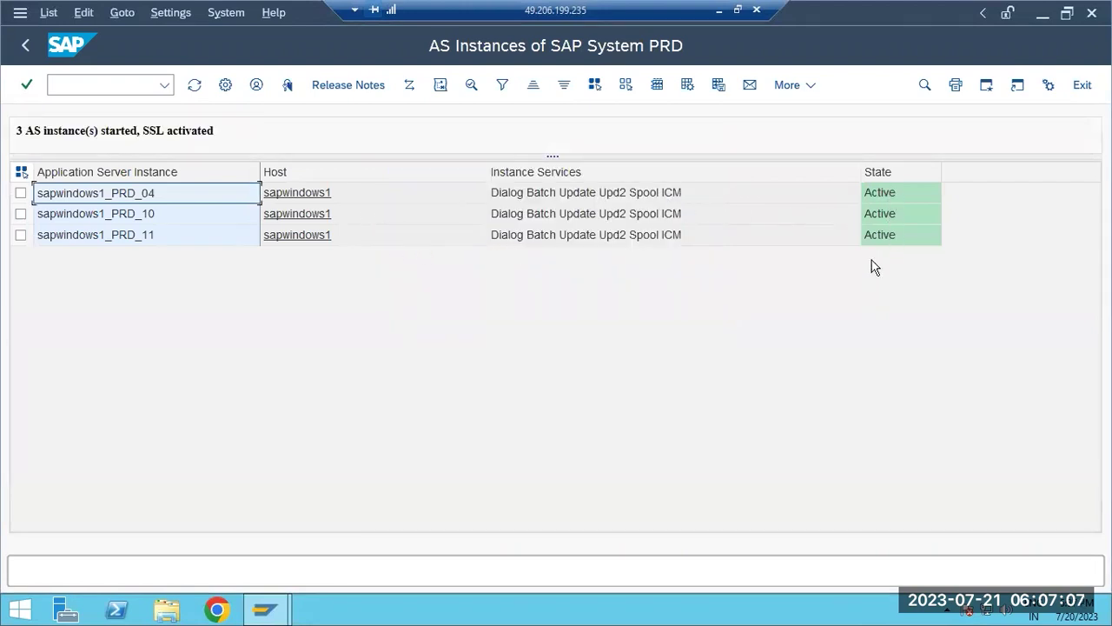
{"action": "left_click", "coordinate": [174, 220]}
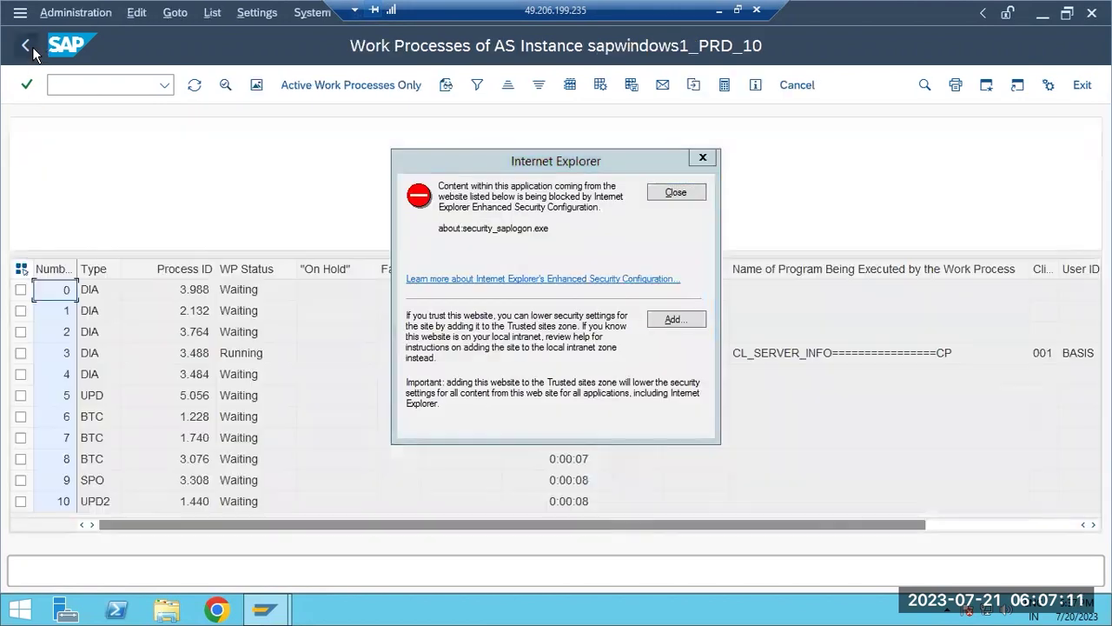
{"action": "left_click", "coordinate": [674, 192]}
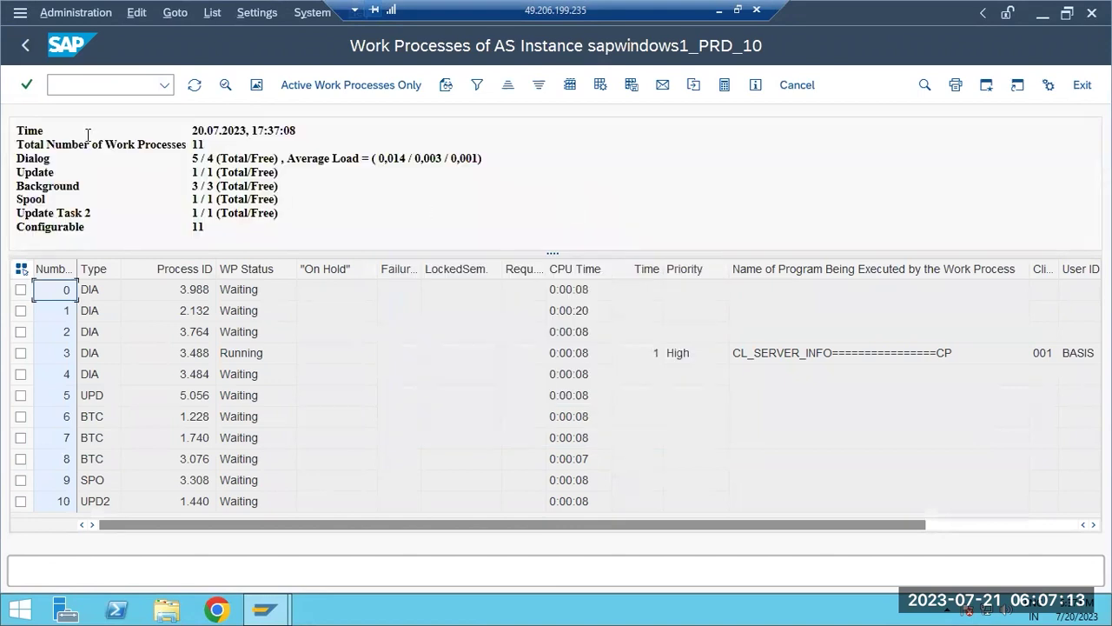
Return to the AS instance list and display the work processes of sapwindows1_PRD_11, dismissing the security notice.
{"action": "left_click", "coordinate": [32, 48]}
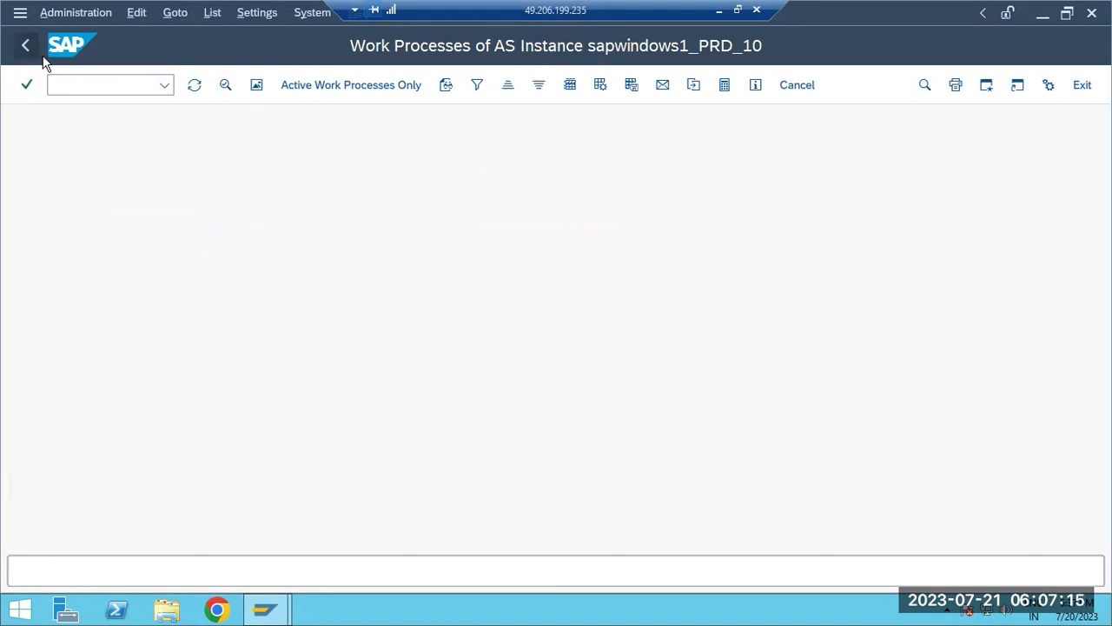
{"action": "left_click", "coordinate": [164, 240]}
{"action": "double_click", "coordinate": [164, 243]}
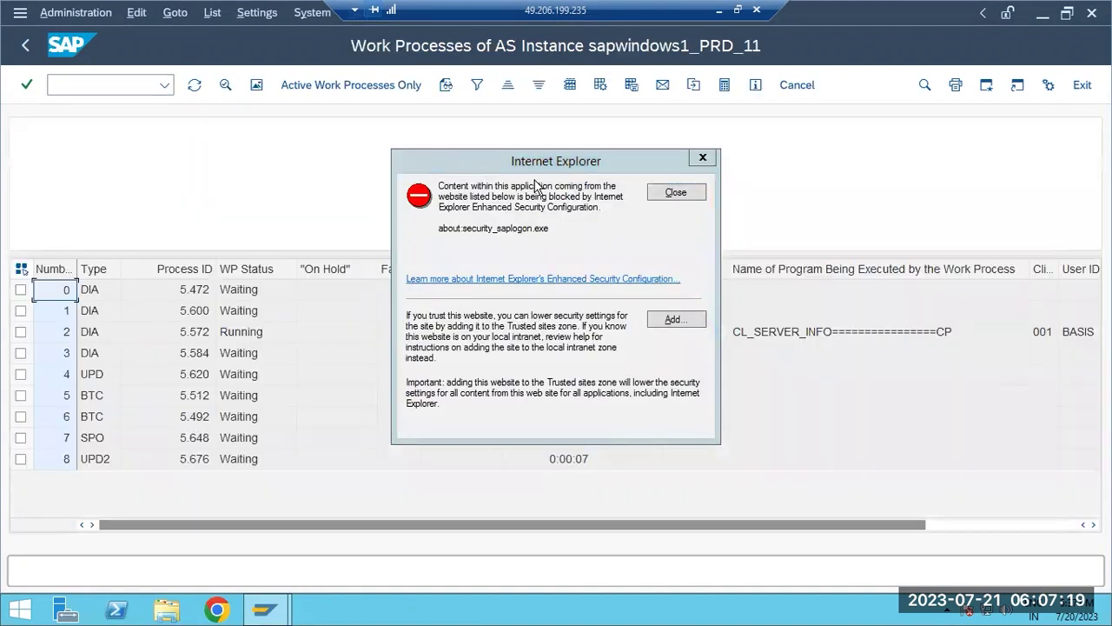
{"action": "left_click", "coordinate": [667, 192]}
Run transaction /nsm66 to review the work processes of all AS instances, and return to the SAP start screen.
{"action": "left_click", "coordinate": [139, 84]}
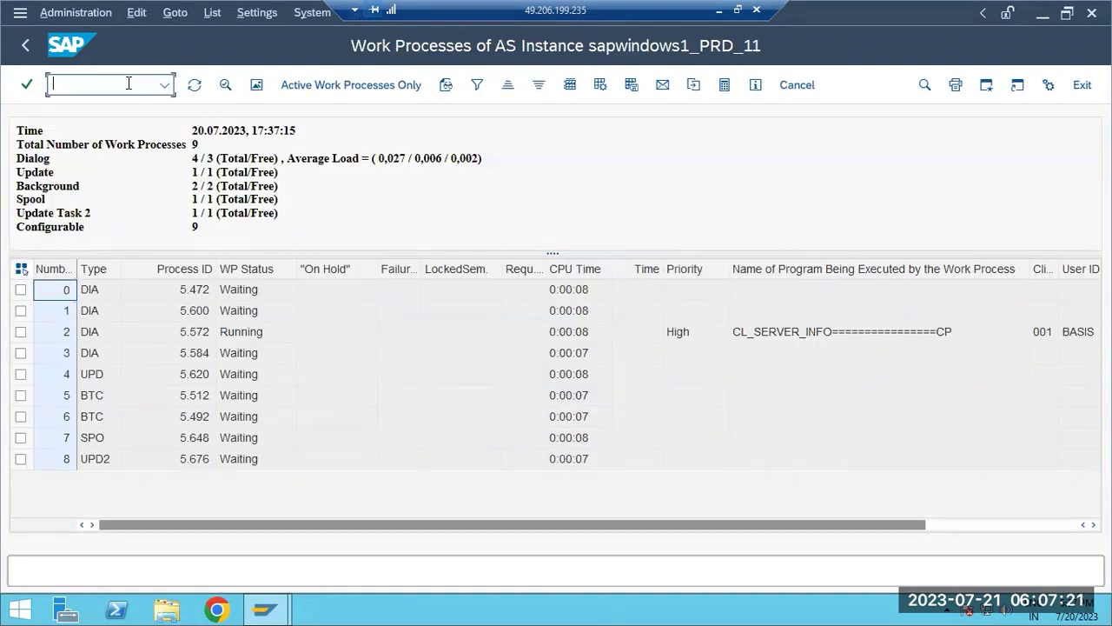
{"action": "type", "text": "/nsm66"}
{"action": "key", "text": "Return"}
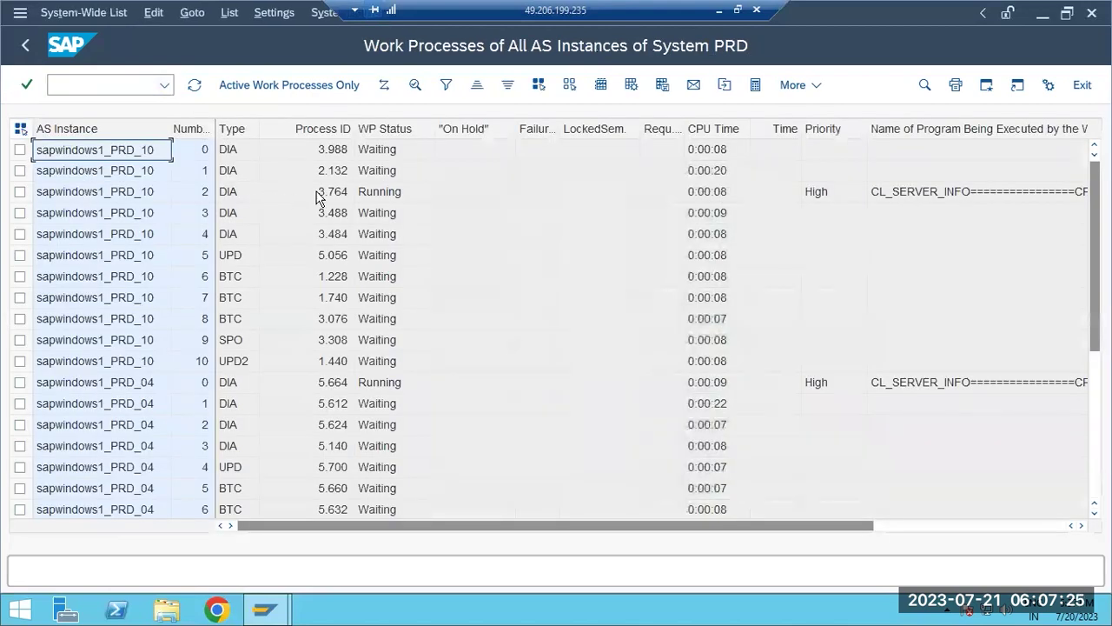
{"action": "scroll", "coordinate": [380, 318], "scroll_direction": "down", "scroll_amount": 4}
{"action": "scroll", "coordinate": [402, 391], "scroll_direction": "up", "scroll_amount": 4}
{"action": "scroll", "coordinate": [402, 393], "scroll_direction": "up", "scroll_amount": 1}
{"action": "scroll", "coordinate": [143, 276], "scroll_direction": "down", "scroll_amount": 4}
{"action": "scroll", "coordinate": [144, 276], "scroll_direction": "up", "scroll_amount": 4}
{"action": "left_click", "coordinate": [25, 45]}
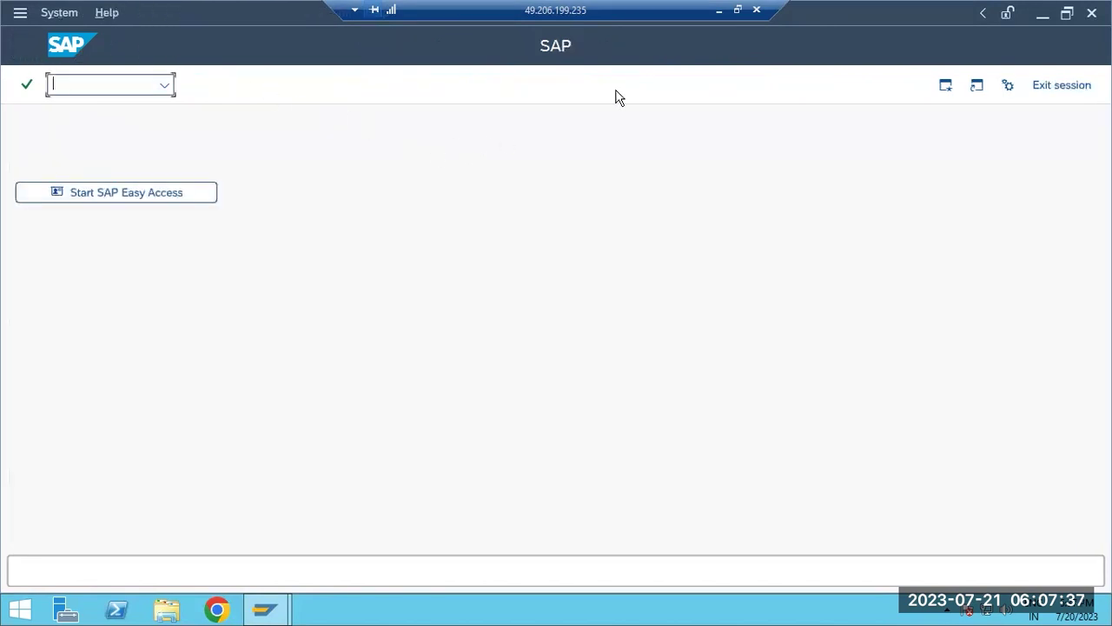
Switch back to Paint and add the line "SM12- ENqueue : Locking Mechanizam" below the dashes, underlined with equals signs.
{"action": "left_click", "coordinate": [719, 10]}
{"action": "key", "text": "Return"}
{"action": "type", "text": "SM12"}
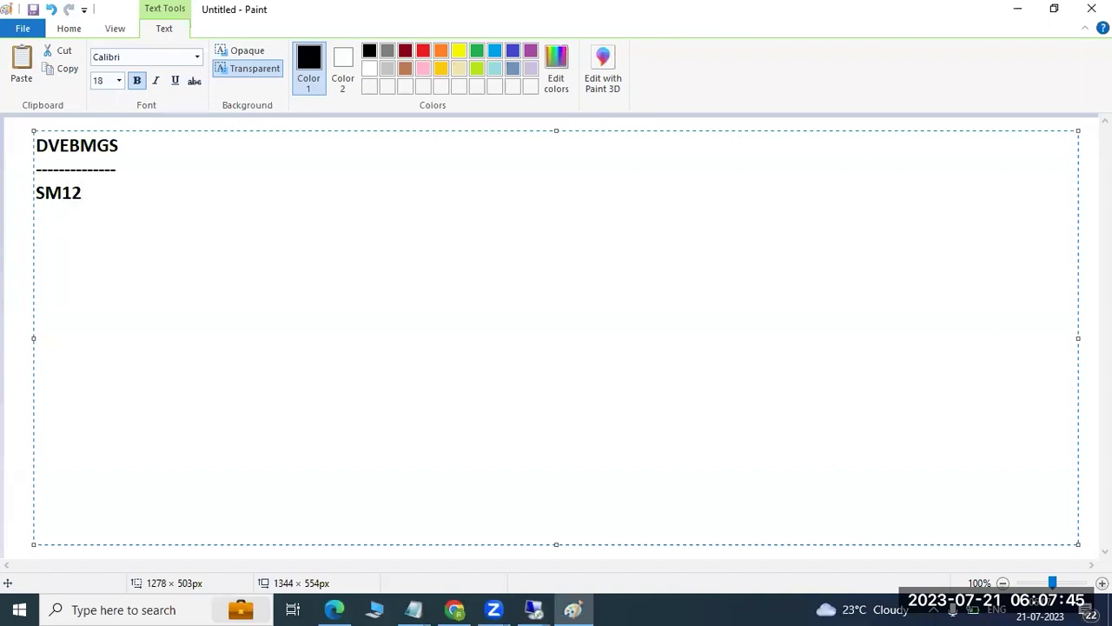
{"action": "type", "text": "- ENqeue"}
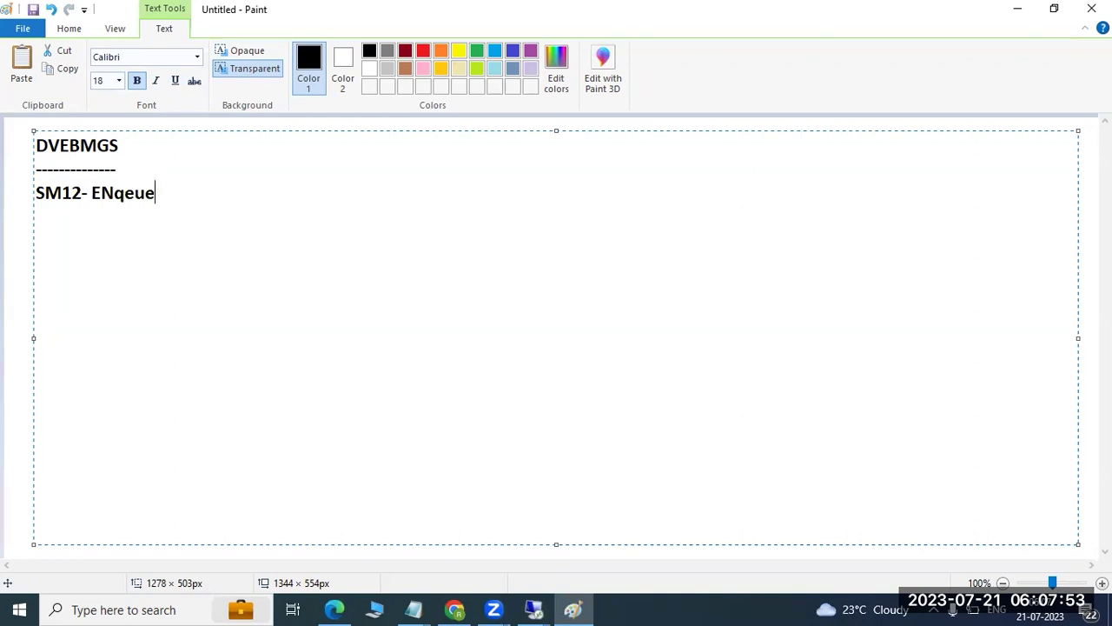
{"action": "key", "text": "BackSpace"}
{"action": "key", "text": "BackSpace"}
{"action": "key", "text": "BackSpace"}
{"action": "type", "text": "ueue :"}
{"action": "key", "text": "Return"}
{"action": "type", "text": "=================="}
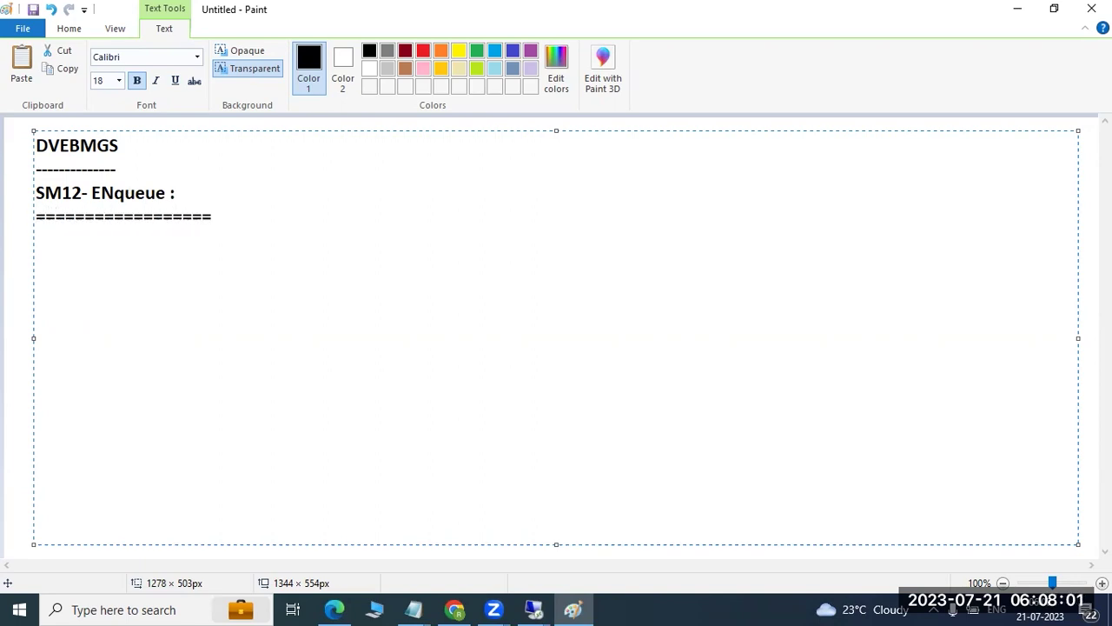
{"action": "type", "text": "Locking Mechanizam"}
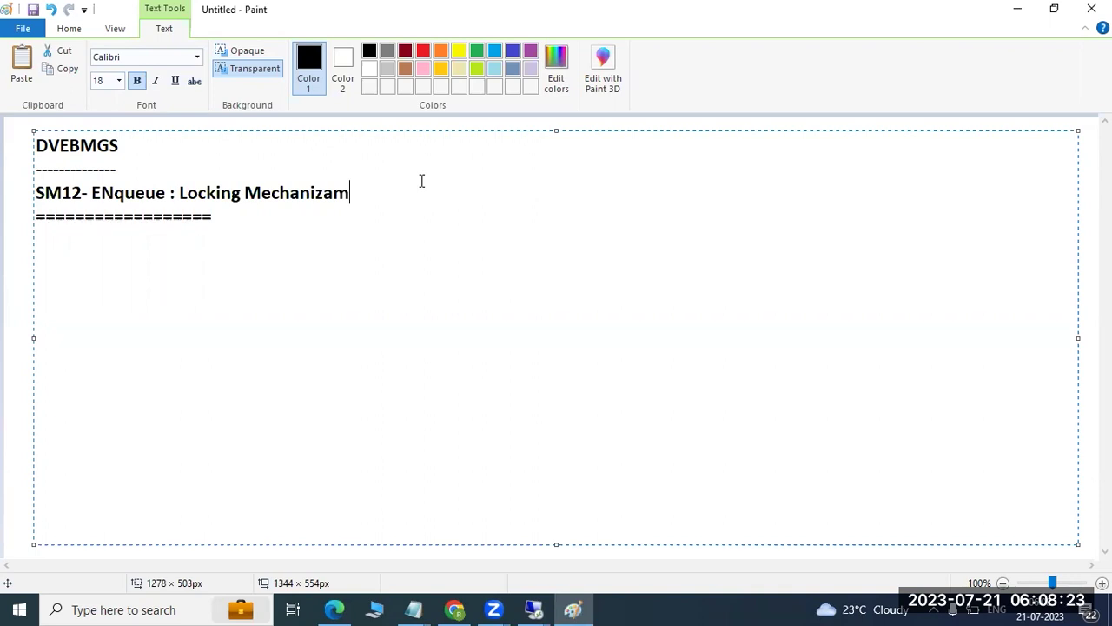
{"action": "left_click", "coordinate": [18, 206]}
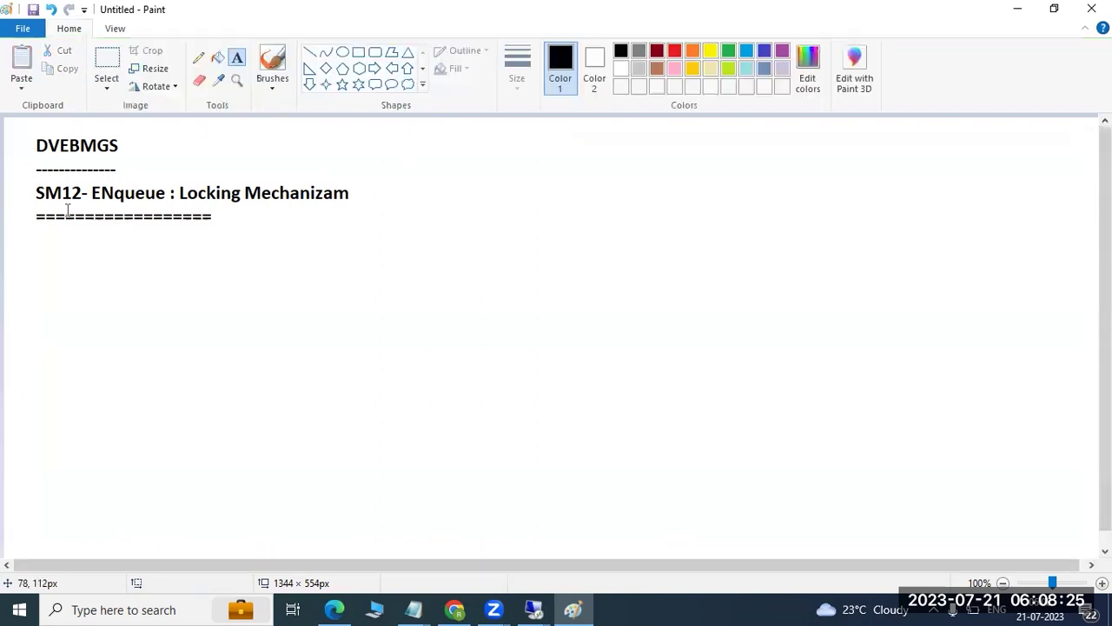
Beside the notes, draw three vertically stacked rounded rectangles: about 88 × 29 px on top, a large one beneath, and a near-square one lowest.
{"action": "left_click", "coordinate": [375, 51]}
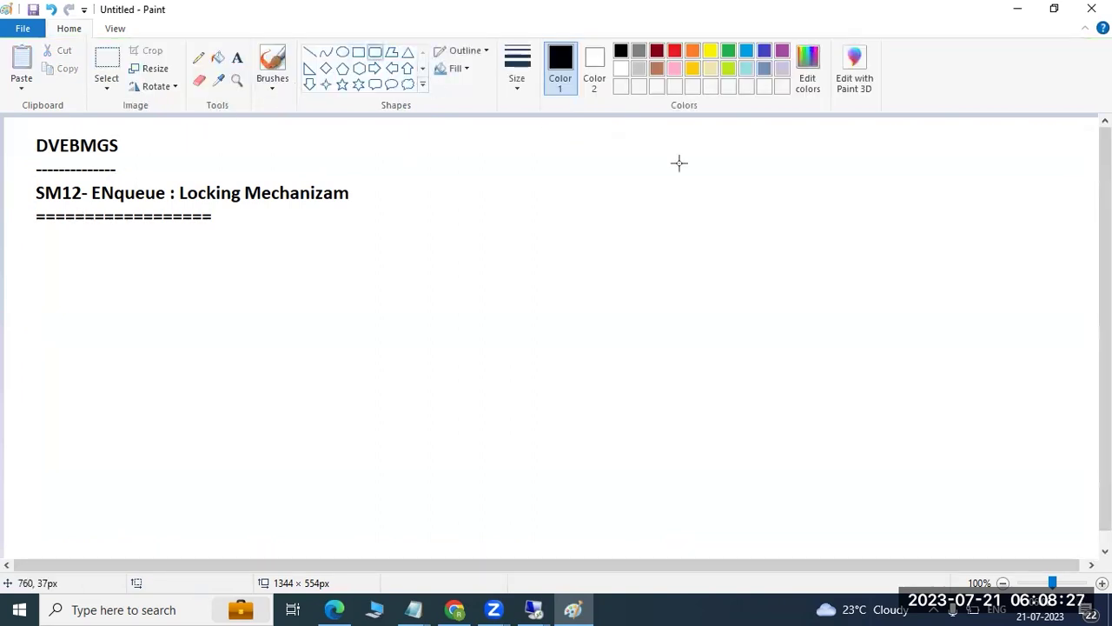
{"action": "left_click_drag", "start_coordinate": [690, 123], "coordinate": [761, 145]}
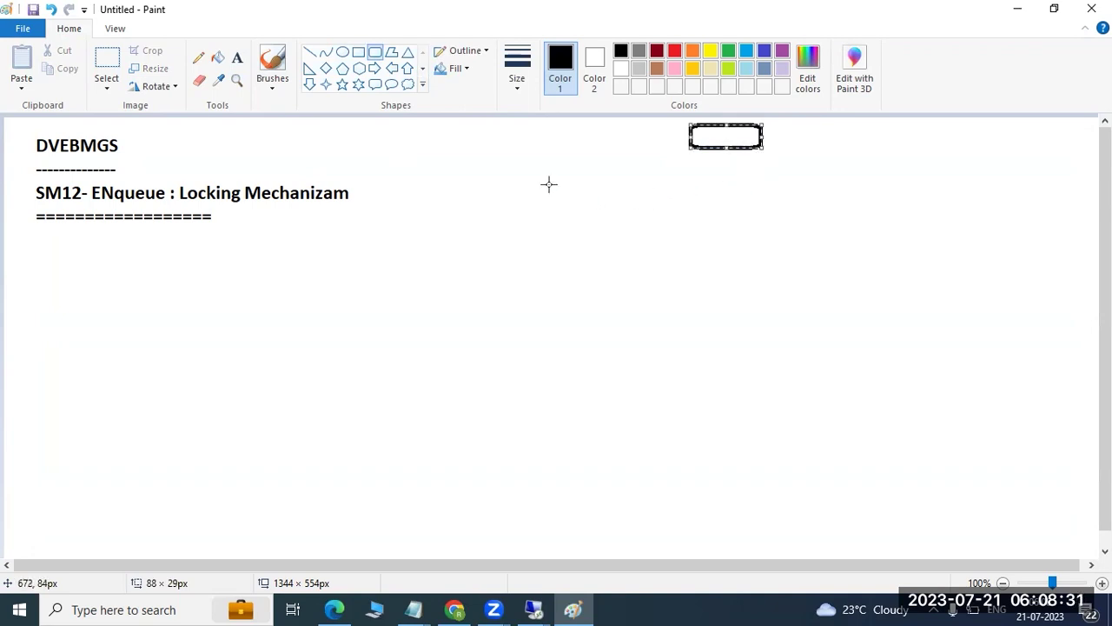
{"action": "left_click_drag", "start_coordinate": [544, 182], "coordinate": [976, 403]}
{"action": "left_click_drag", "start_coordinate": [696, 447], "coordinate": [796, 537]}
{"action": "left_click", "coordinate": [815, 236]}
Inside the large rectangle, draw a rounded box about 165 × 75 px near the upper-right corner containing two tiny bars, and a wider box below.
{"action": "left_click_drag", "start_coordinate": [800, 201], "coordinate": [939, 266]}
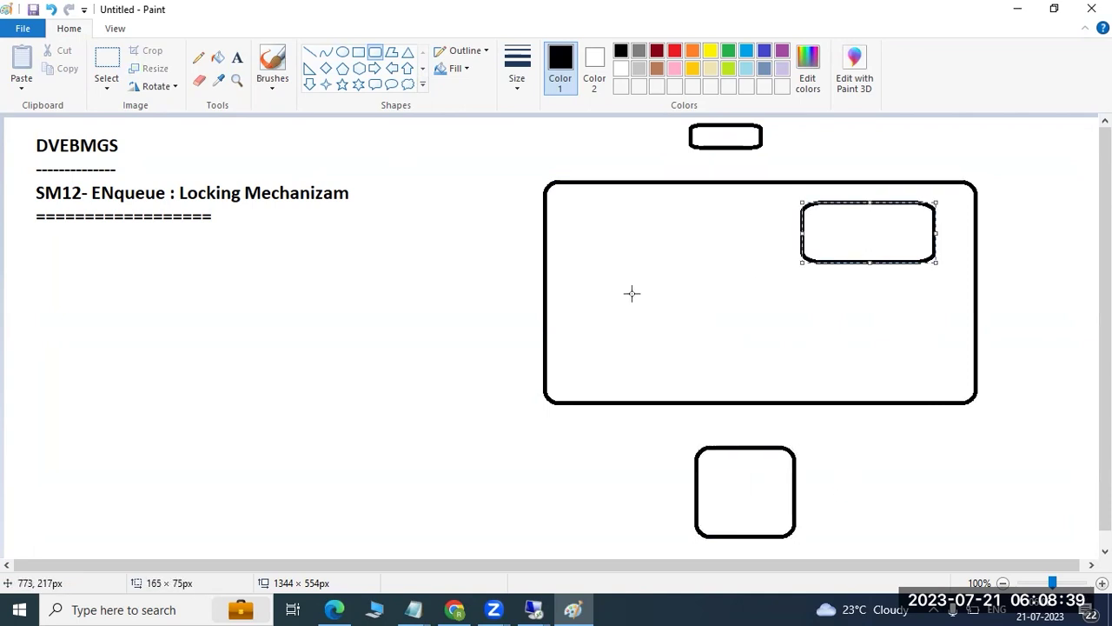
{"action": "mouse_move", "coordinate": [587, 269]}
{"action": "left_mouse_down"}
{"action": "mouse_move", "coordinate": [616, 313]}
{"action": "mouse_move", "coordinate": [719, 364]}
{"action": "mouse_move", "coordinate": [853, 365]}
{"action": "left_mouse_up"}
{"action": "left_click", "coordinate": [801, 381]}
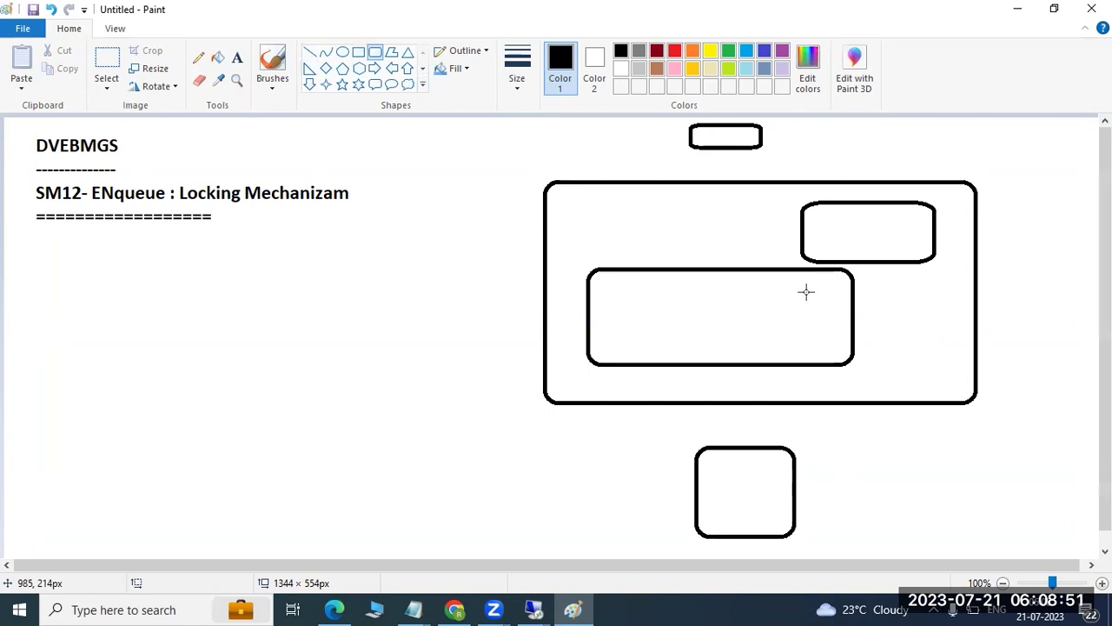
{"action": "mouse_move", "coordinate": [888, 223]}
{"action": "left_mouse_down"}
{"action": "mouse_move", "coordinate": [910, 230]}
{"action": "mouse_move", "coordinate": [869, 228]}
{"action": "left_mouse_up"}
{"action": "left_click", "coordinate": [913, 333]}
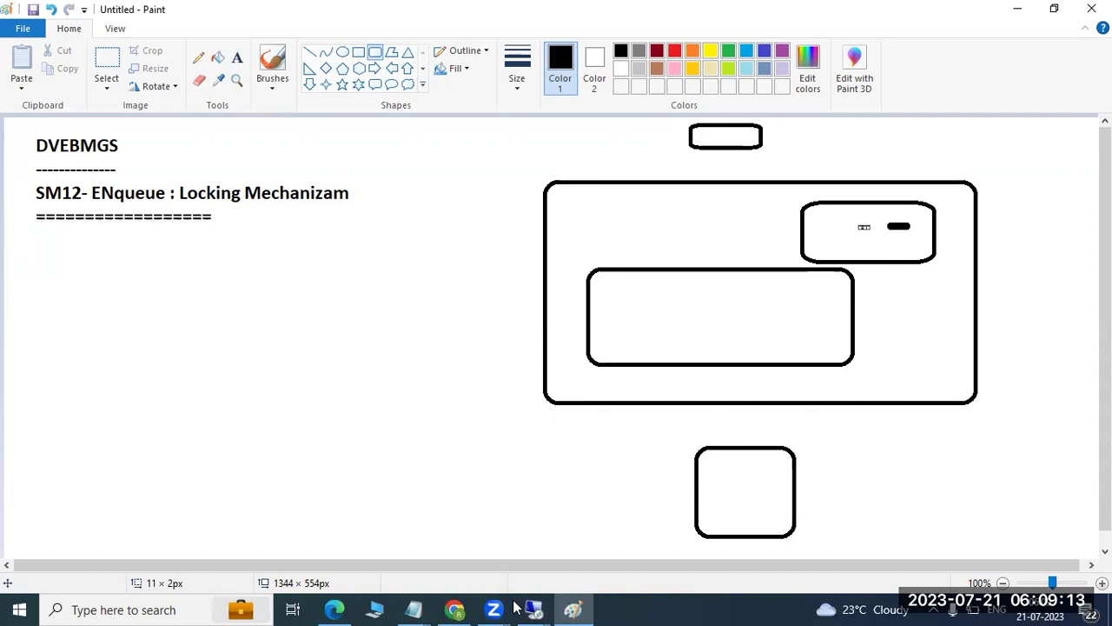
Switch to the remote desktop session, open Chrome and search Google for irctc.
{"action": "mouse_move", "coordinate": [540, 600]}
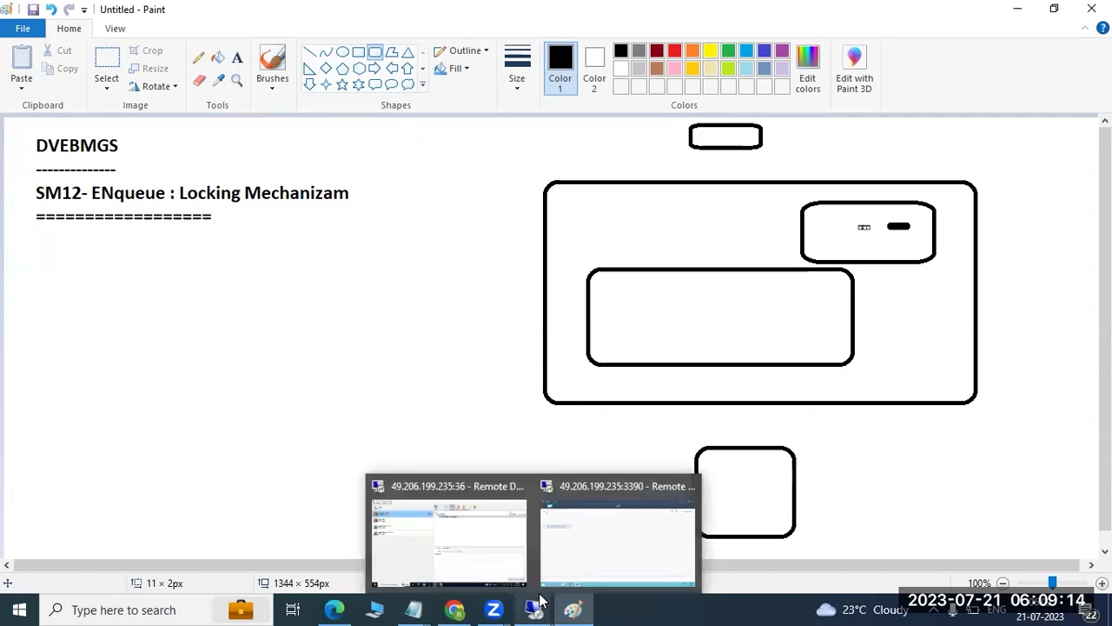
{"action": "left_click", "coordinate": [604, 530]}
{"action": "left_click", "coordinate": [216, 611]}
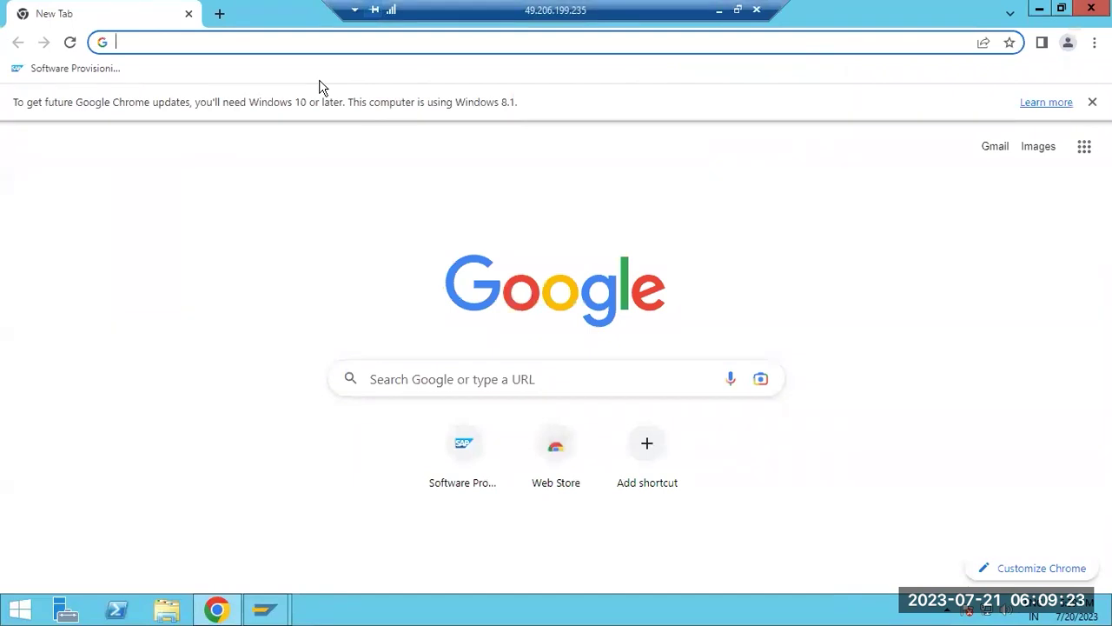
{"action": "key", "text": "Down"}
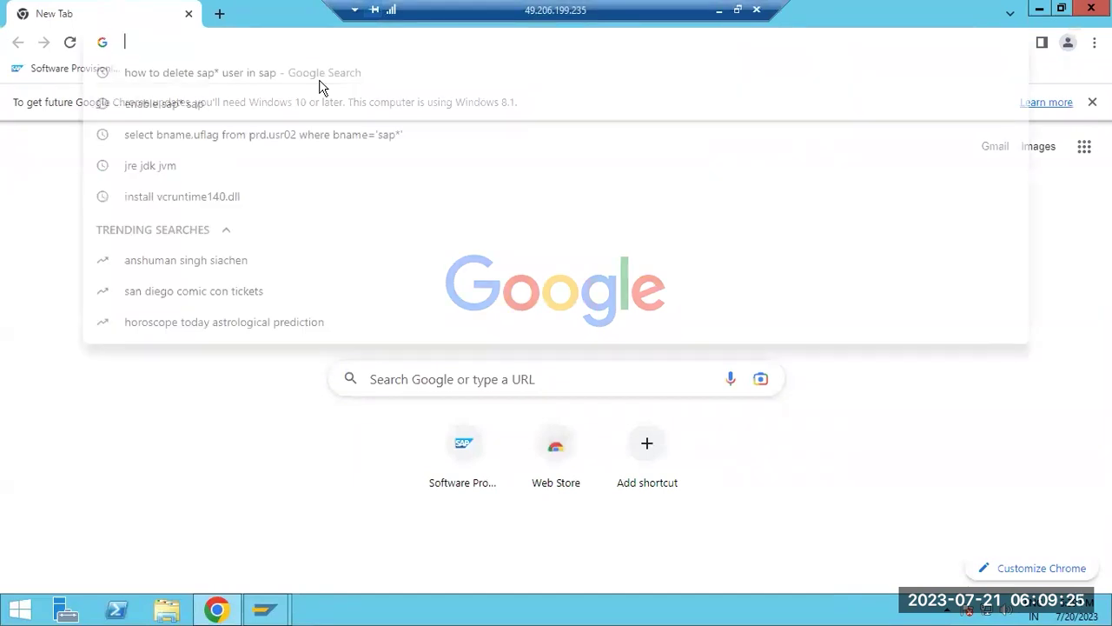
{"action": "type", "text": "re"}
{"action": "key", "text": "Escape"}
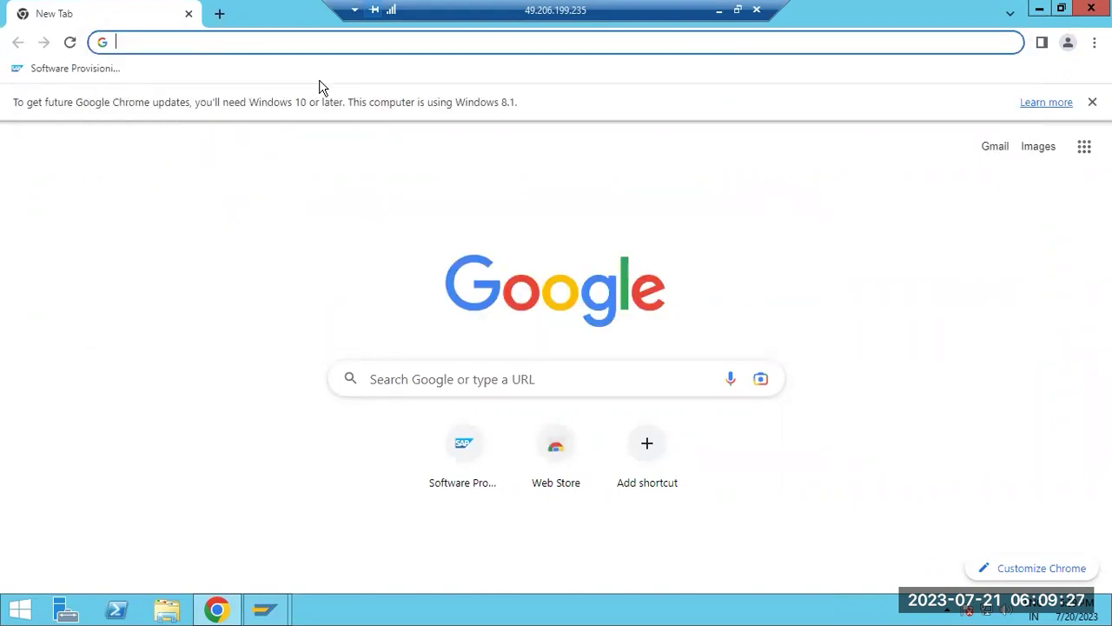
{"action": "type", "text": "irctc"}
{"action": "key", "text": "Return"}
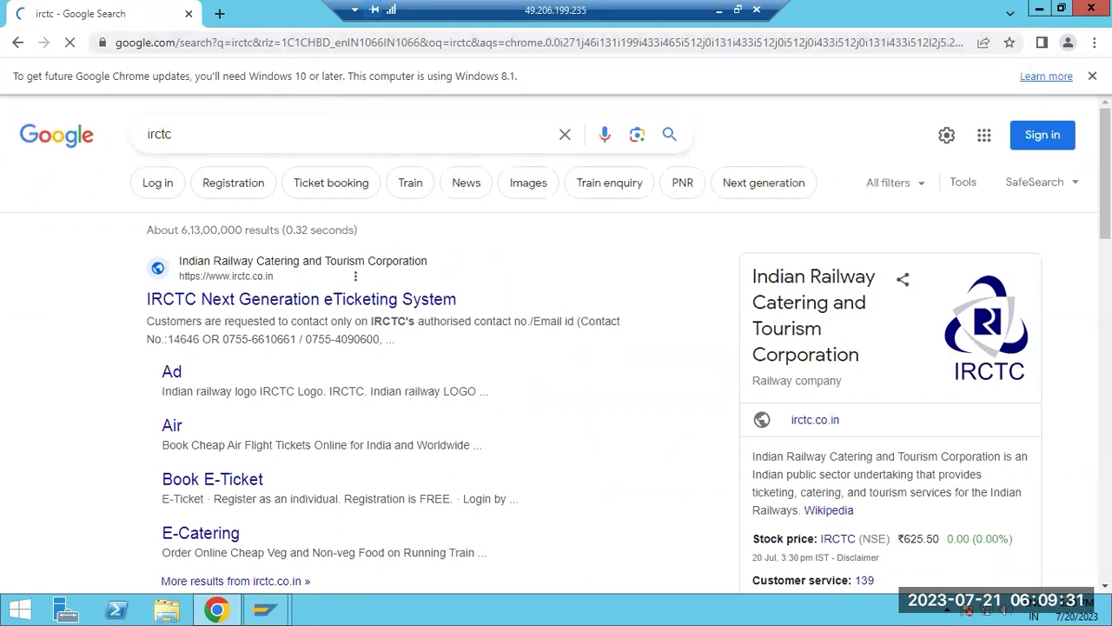
Minimize the browser and the remote desktop session to return to Paint.
{"action": "left_click", "coordinate": [1040, 9]}
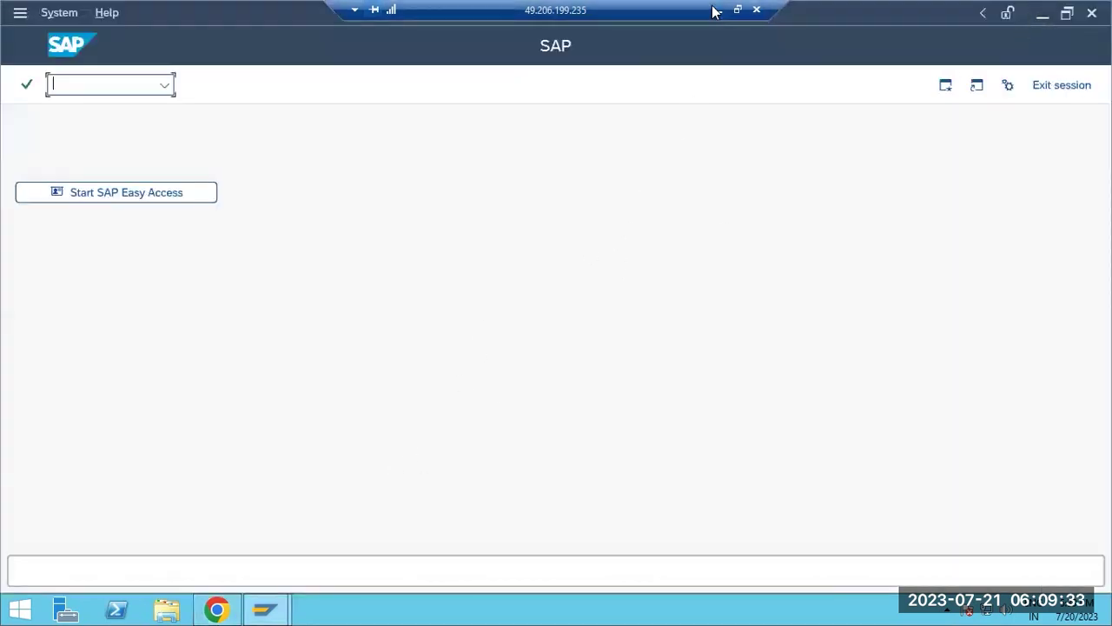
{"action": "left_click", "coordinate": [714, 10]}
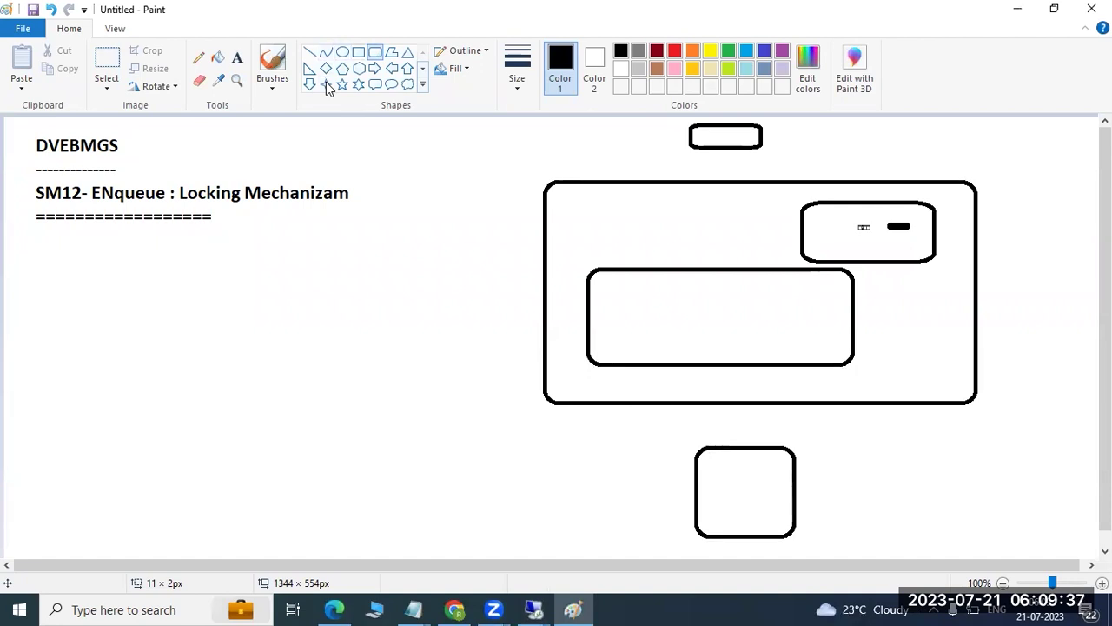
Add the text label W22 in the empty area below the notes, beside the near-square box.
{"action": "left_click", "coordinate": [236, 59]}
{"action": "left_click", "coordinate": [430, 469]}
{"action": "type", "text": "W22"}
{"action": "left_click", "coordinate": [475, 261]}
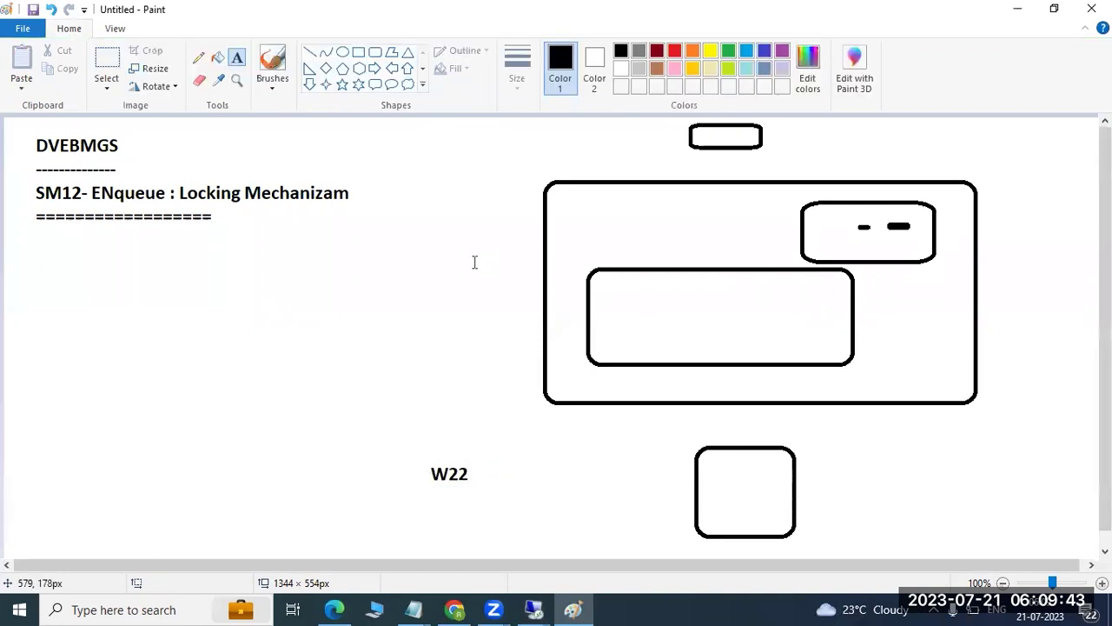
Draw lines to W22 from the small top box and from below the notes, adding an arrowhead at W22 and a cross on the box's line.
{"action": "left_click", "coordinate": [310, 52]}
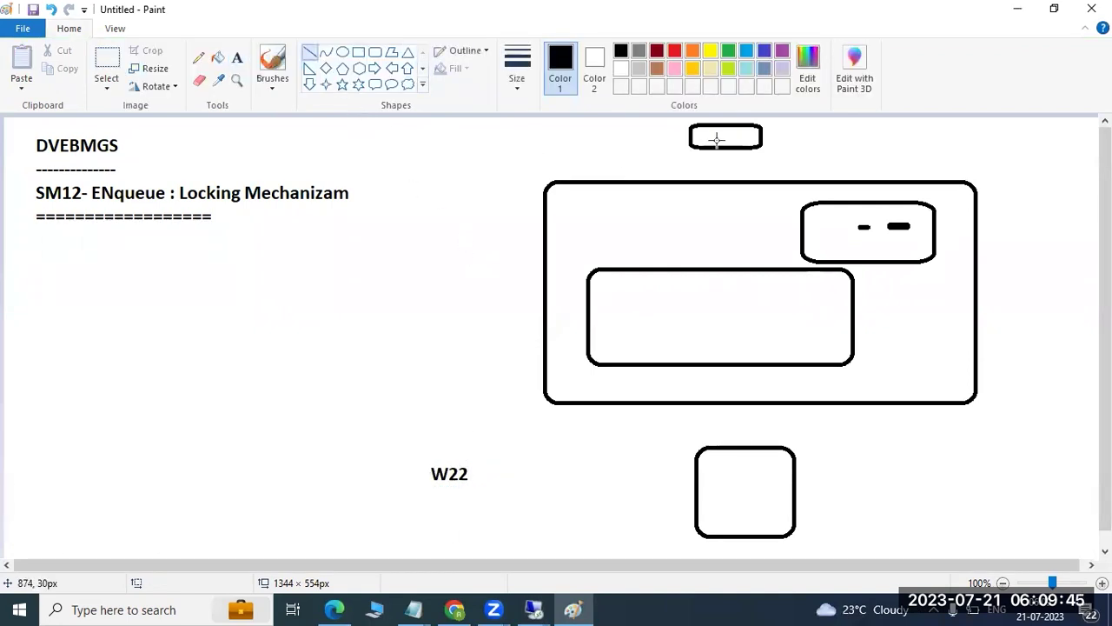
{"action": "left_click_drag", "start_coordinate": [722, 137], "coordinate": [466, 470]}
{"action": "left_click_drag", "start_coordinate": [62, 270], "coordinate": [451, 462]}
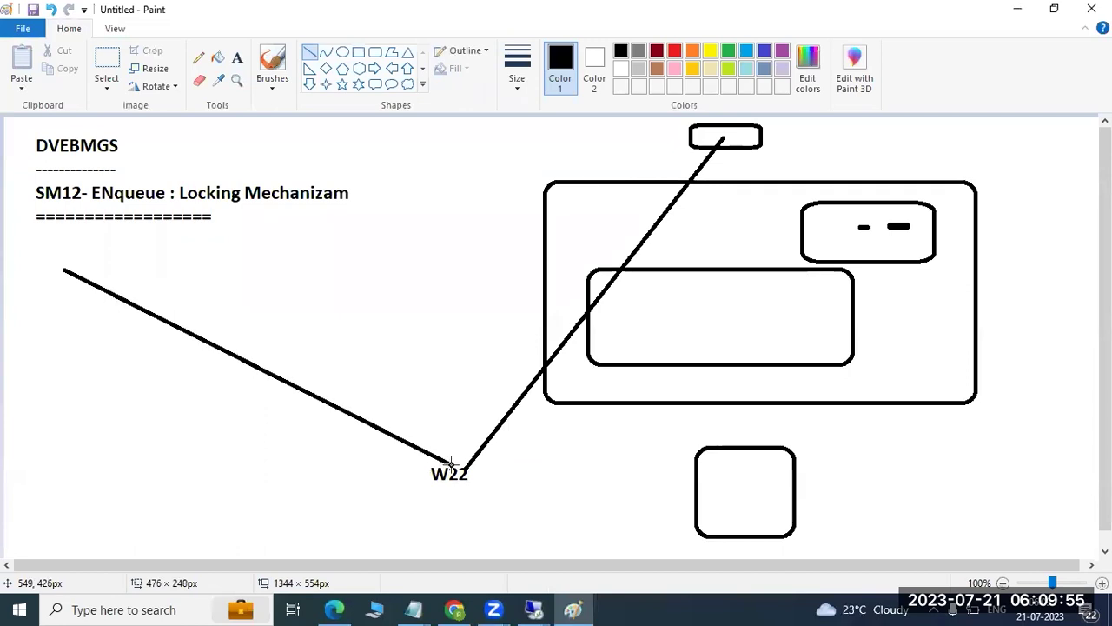
{"action": "left_click_drag", "start_coordinate": [451, 462], "coordinate": [445, 458]}
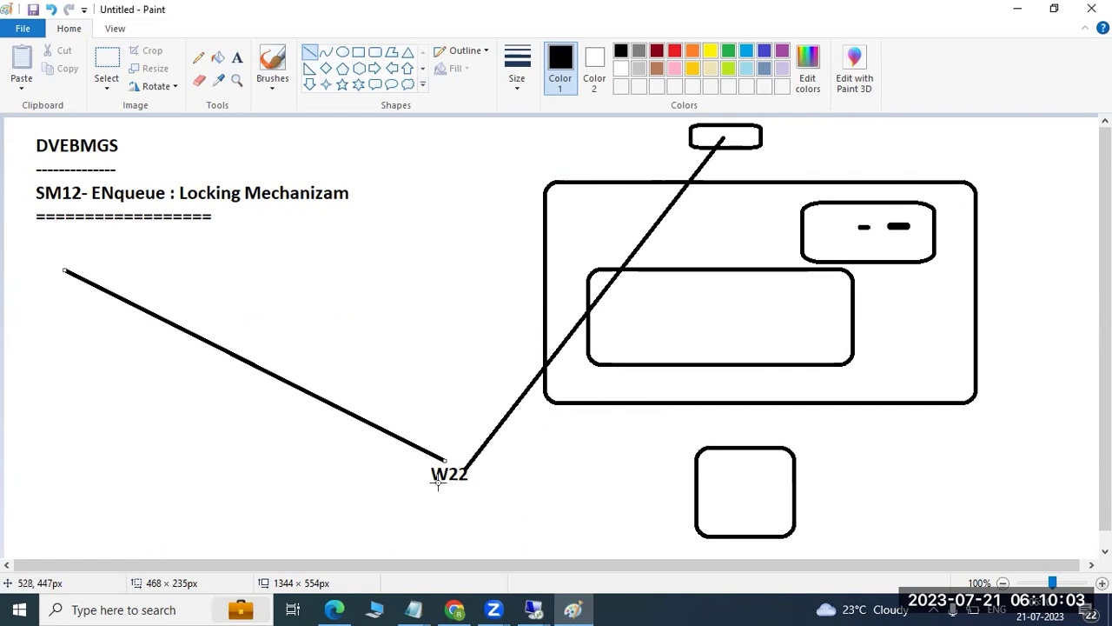
{"action": "mouse_move", "coordinate": [465, 458]}
{"action": "left_mouse_down"}
{"action": "mouse_move", "coordinate": [474, 474]}
{"action": "mouse_move", "coordinate": [461, 462]}
{"action": "left_mouse_up"}
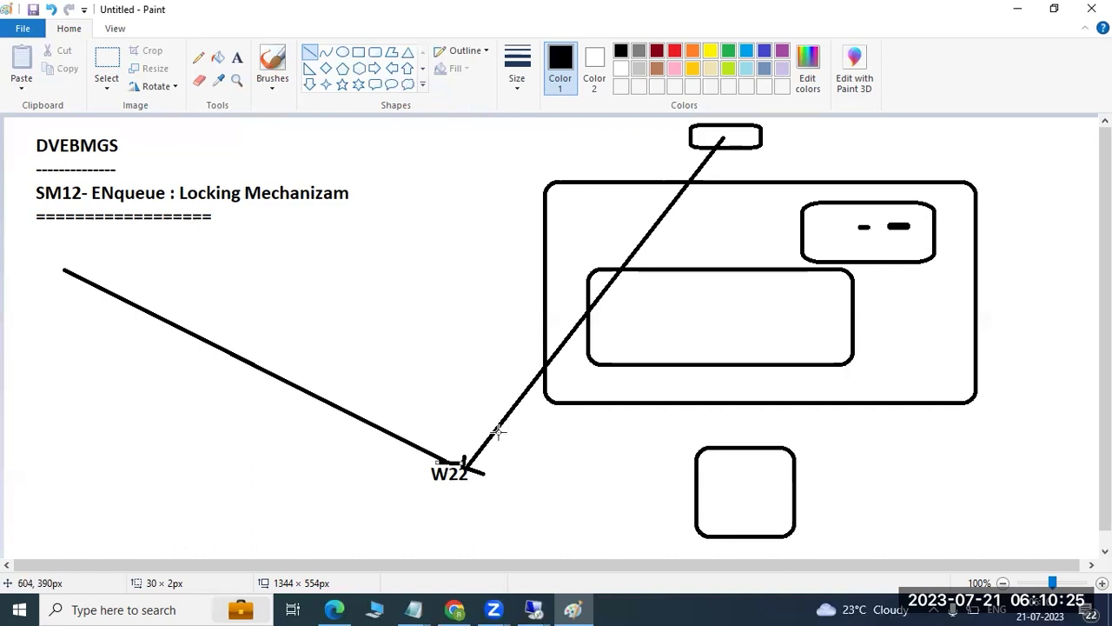
{"action": "mouse_move", "coordinate": [494, 414]}
{"action": "left_mouse_down"}
{"action": "mouse_move", "coordinate": [519, 438]}
{"action": "mouse_move", "coordinate": [500, 443]}
{"action": "left_mouse_up"}
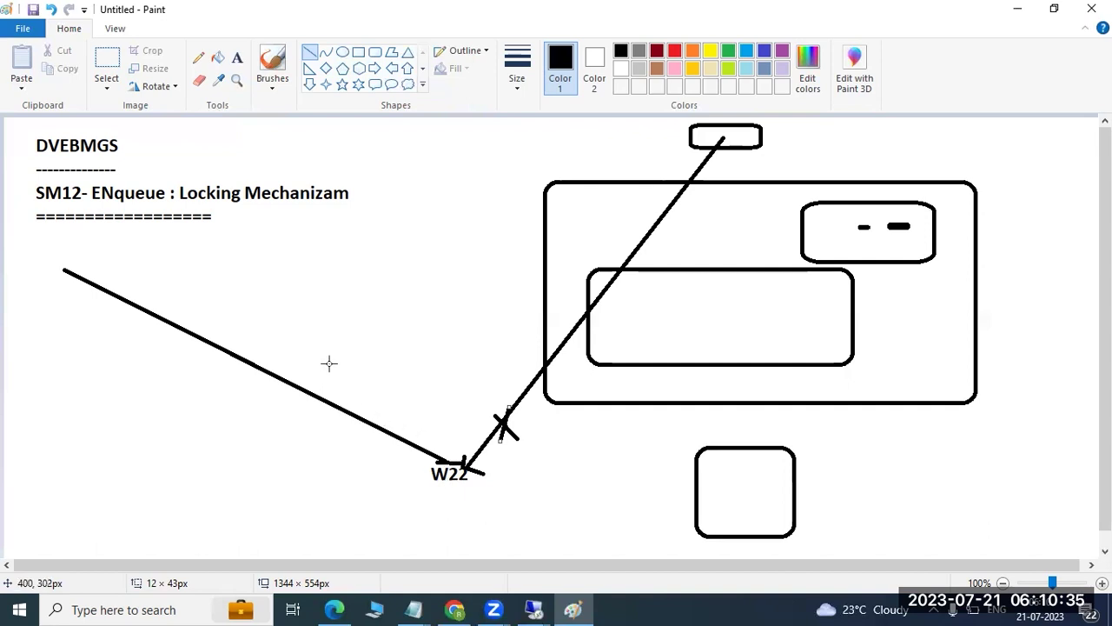
Undo the connecting lines, arrowhead, cross and W22 label, along with the smaller bar in the upper inner box.
{"action": "key", "text": "ctrl+z"}
{"action": "key", "text": "ctrl+z"}
{"action": "key", "text": "ctrl+z"}
{"action": "key", "text": "ctrl+z"}
{"action": "key", "text": "ctrl+z"}
{"action": "key", "text": "ctrl+z"}
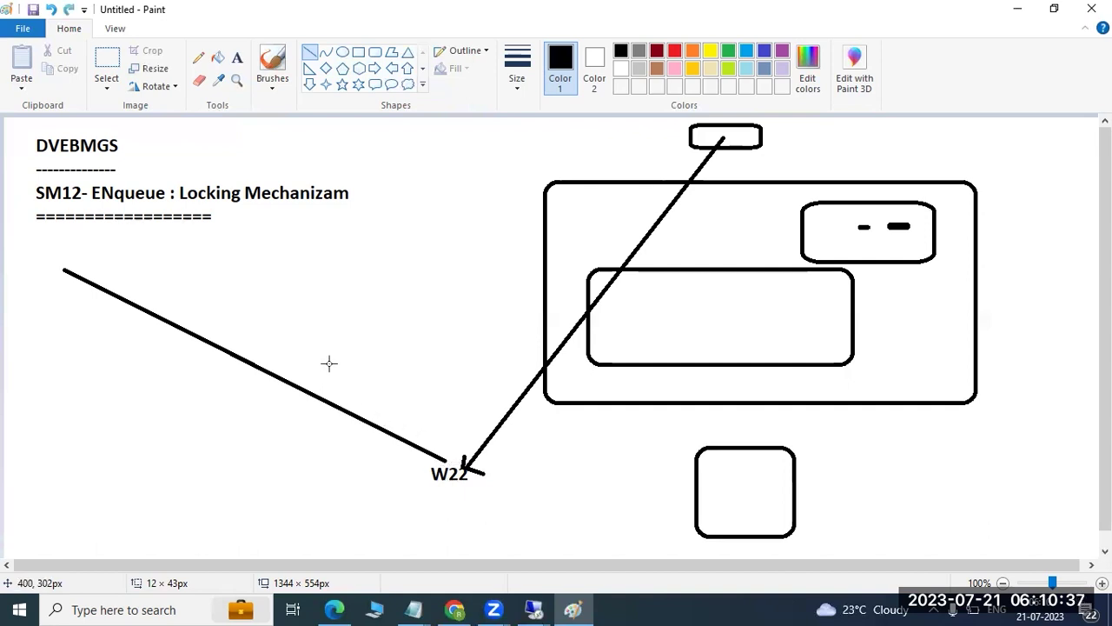
{"action": "key", "text": "ctrl+z"}
{"action": "key", "text": "ctrl+z"}
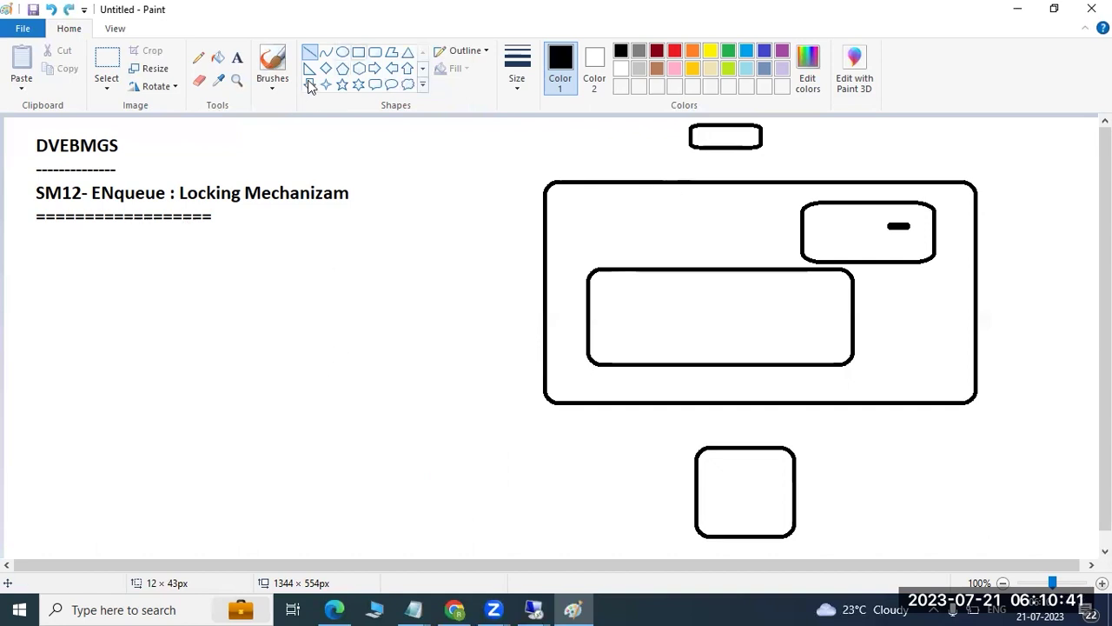
Draw a short line down from the small top box and two long lines from it converging inside the wide inner box.
{"action": "left_click_drag", "start_coordinate": [704, 136], "coordinate": [688, 194]}
{"action": "mouse_move", "coordinate": [743, 138]}
{"action": "left_mouse_down"}
{"action": "mouse_move", "coordinate": [730, 305]}
{"action": "mouse_move", "coordinate": [710, 317]}
{"action": "mouse_move", "coordinate": [751, 317]}
{"action": "mouse_move", "coordinate": [723, 317]}
{"action": "left_mouse_up"}
{"action": "left_click_drag", "start_coordinate": [698, 137], "coordinate": [724, 316]}
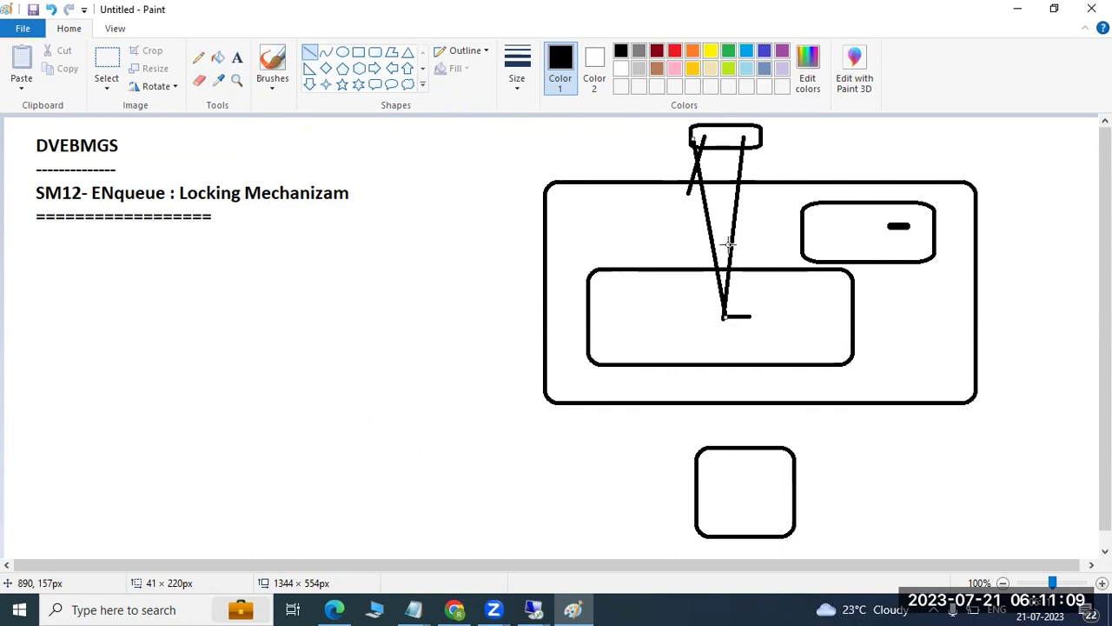
Switch to the SAP session on the remote desktop and open the lock entries transaction with /nsm12.
{"action": "left_click", "coordinate": [533, 608]}
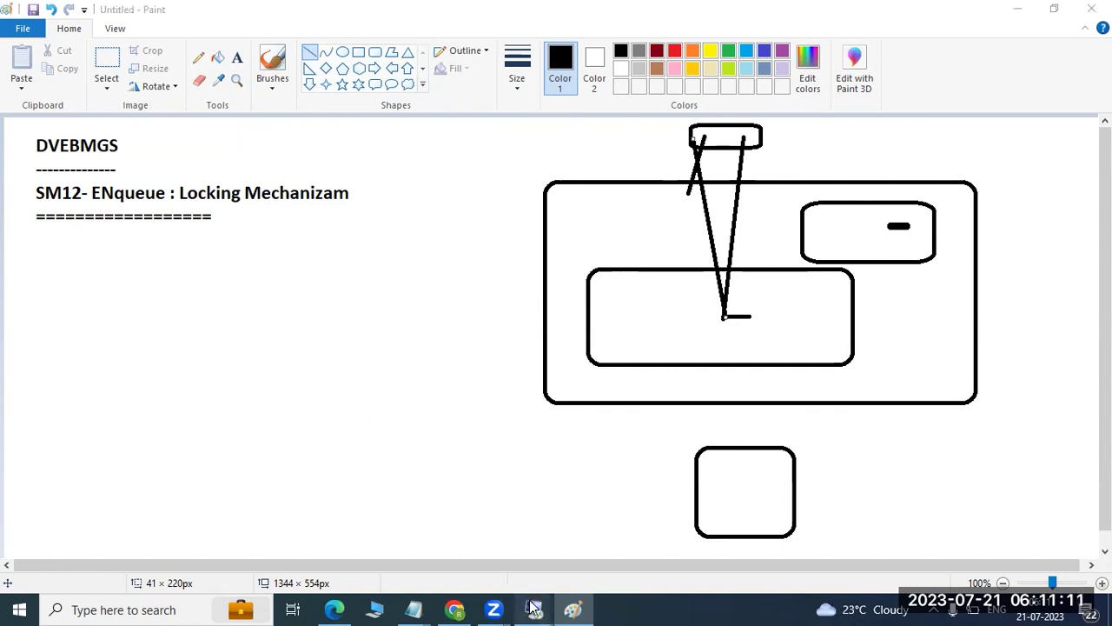
{"action": "left_click", "coordinate": [661, 536]}
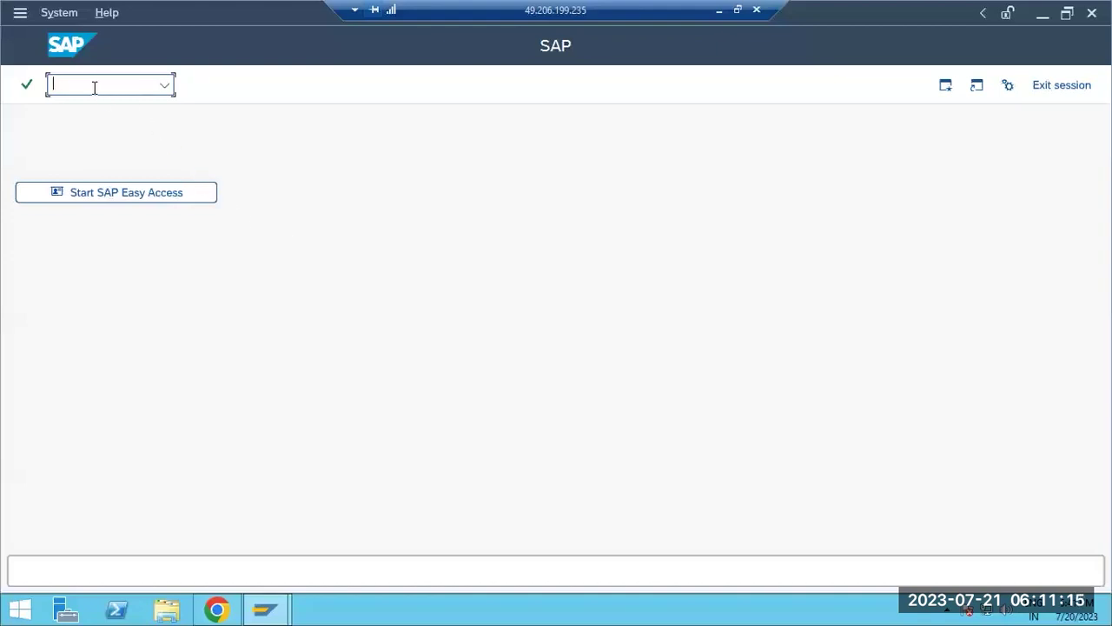
{"action": "type", "text": "/nsm12"}
{"action": "key", "text": "Return"}
Clear the client and user name filters, list all lock entries, and close the Internet Explorer security notice.
{"action": "key", "text": "Tab"}
{"action": "key", "text": "Tab"}
{"action": "key", "text": "ctrl+a"}
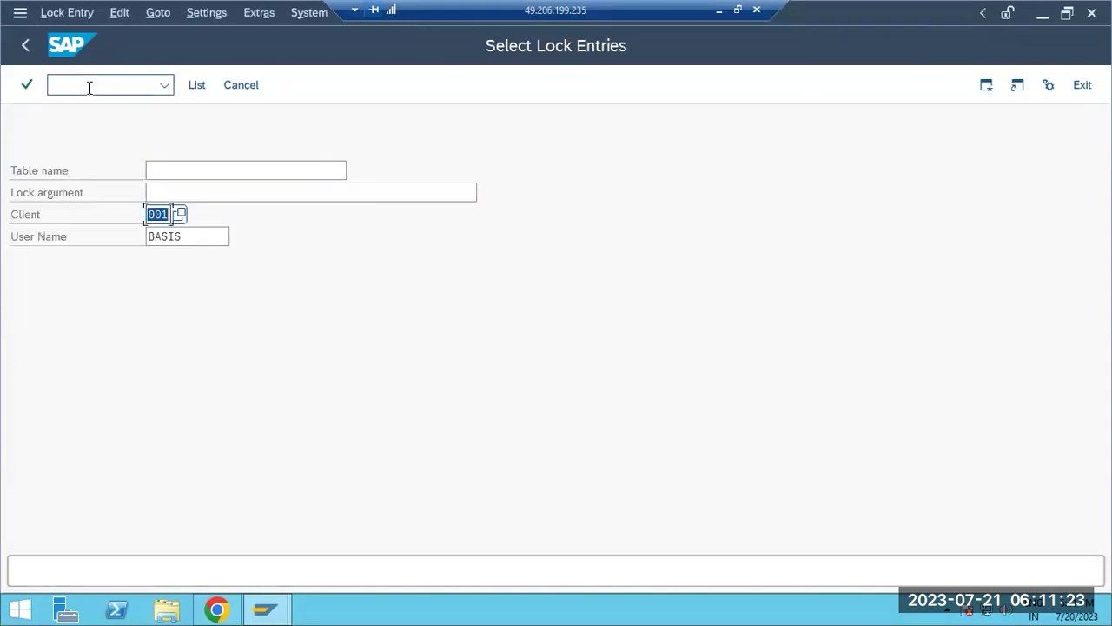
{"action": "key", "text": "Delete"}
{"action": "key", "text": "Tab"}
{"action": "key", "text": "ctrl+a"}
{"action": "key", "text": "Delete"}
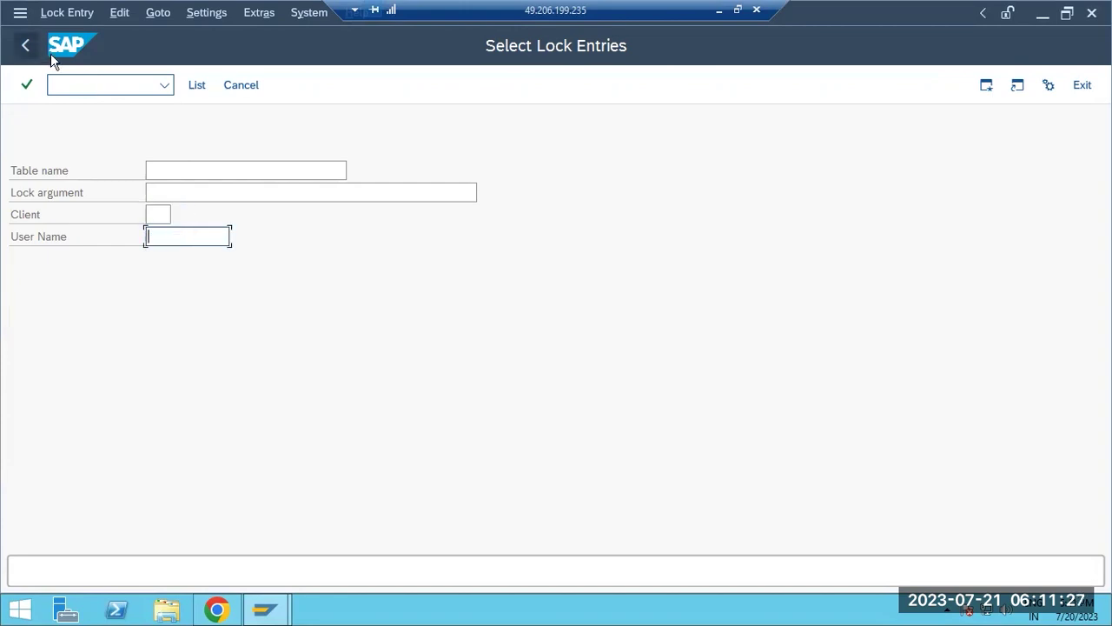
{"action": "left_click", "coordinate": [198, 86]}
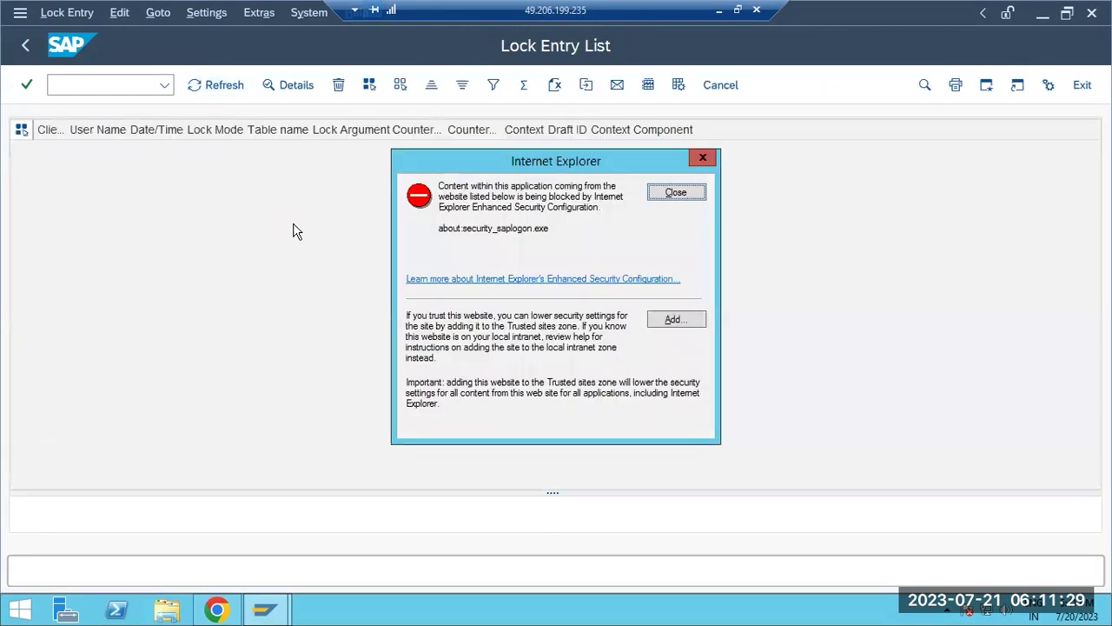
{"action": "left_click", "coordinate": [659, 198]}
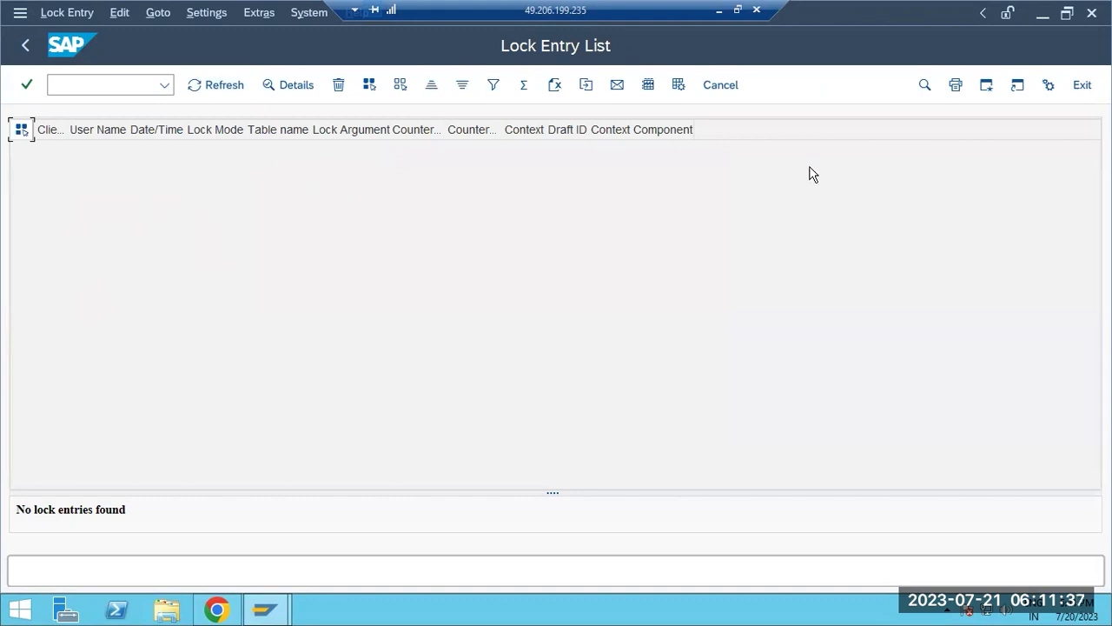
Open additional SAP sessions up to the session limit and dismiss the information message.
{"action": "left_click", "coordinate": [987, 90]}
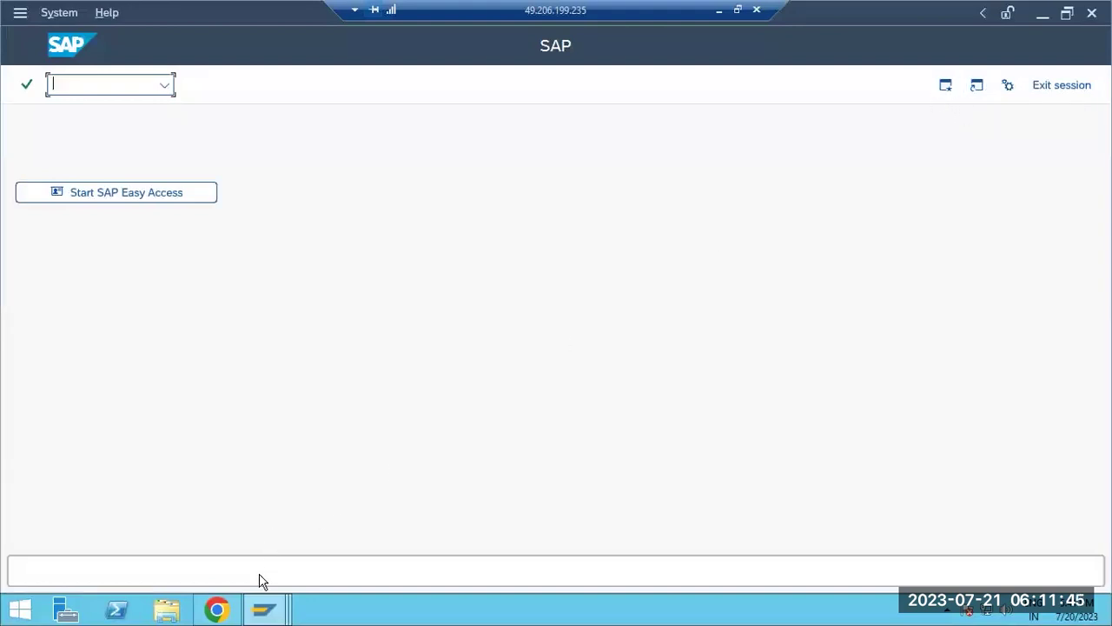
{"action": "left_click", "coordinate": [264, 608]}
{"action": "left_click", "coordinate": [452, 515]}
{"action": "left_click", "coordinate": [947, 86]}
{"action": "left_click", "coordinate": [945, 85]}
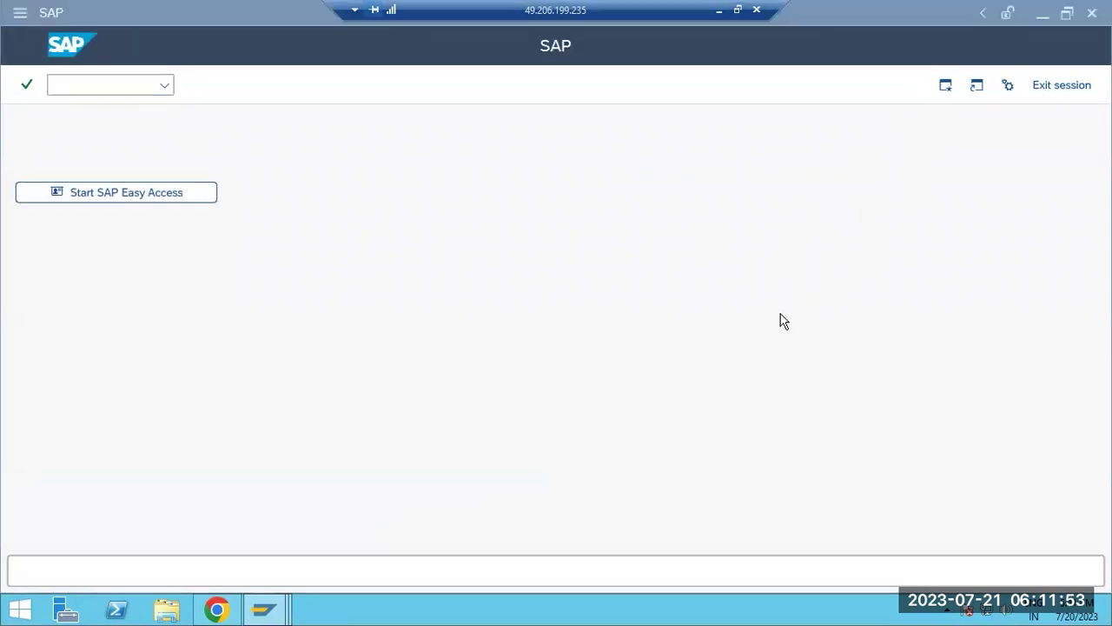
{"action": "left_click", "coordinate": [946, 86]}
{"action": "left_click", "coordinate": [947, 86]}
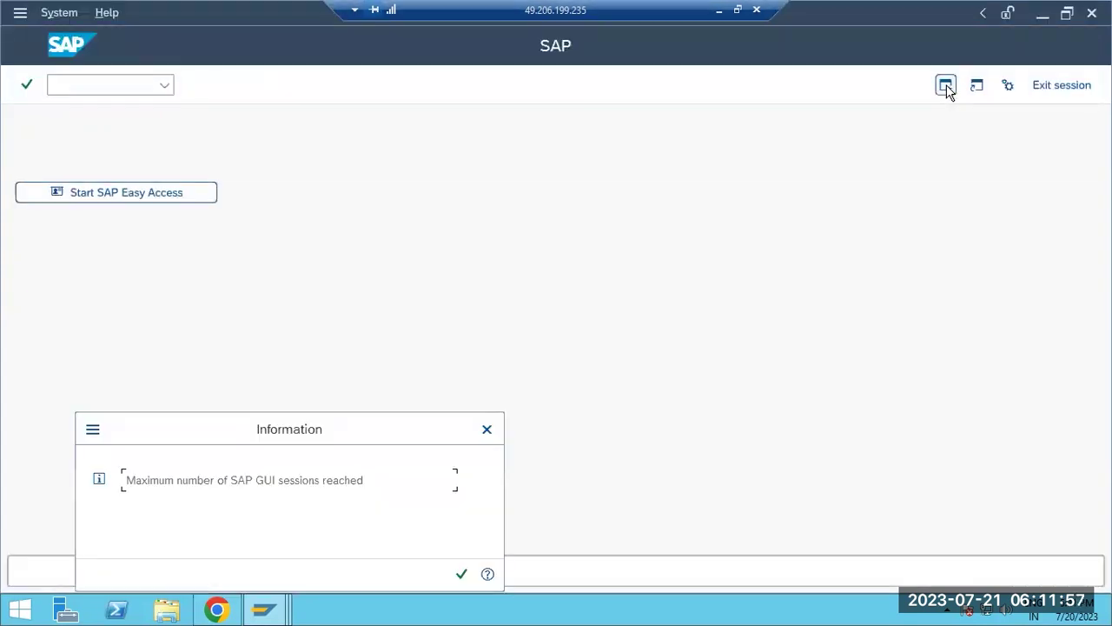
{"action": "left_click", "coordinate": [461, 574]}
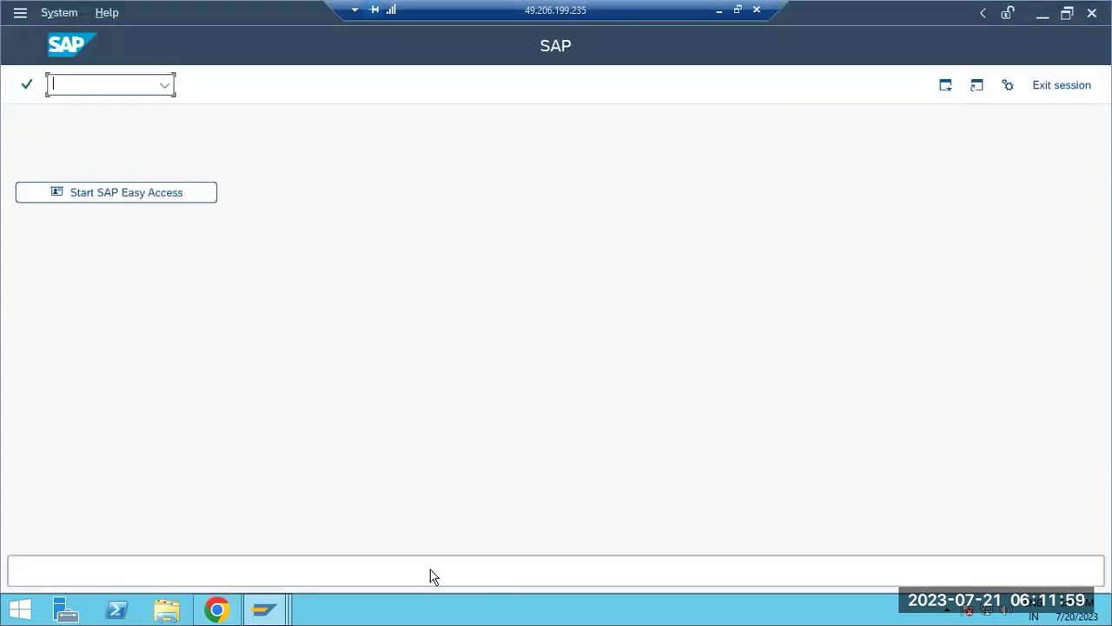
Close three surplus blank SAP sessions and dismiss the remaining information message.
{"action": "left_click", "coordinate": [260, 612]}
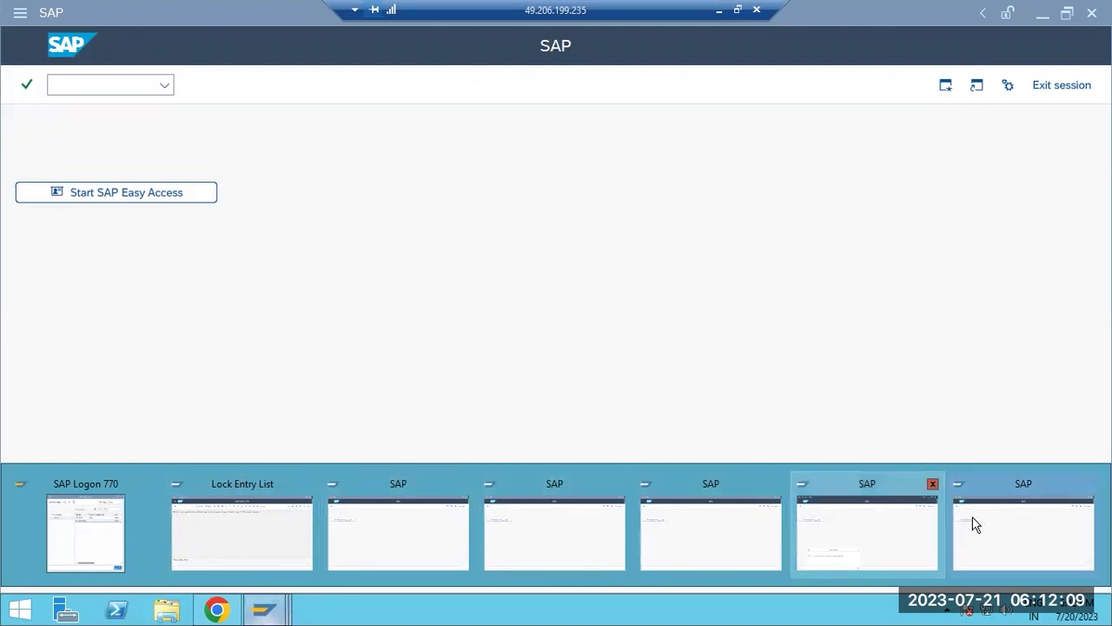
{"action": "left_click", "coordinate": [1018, 539]}
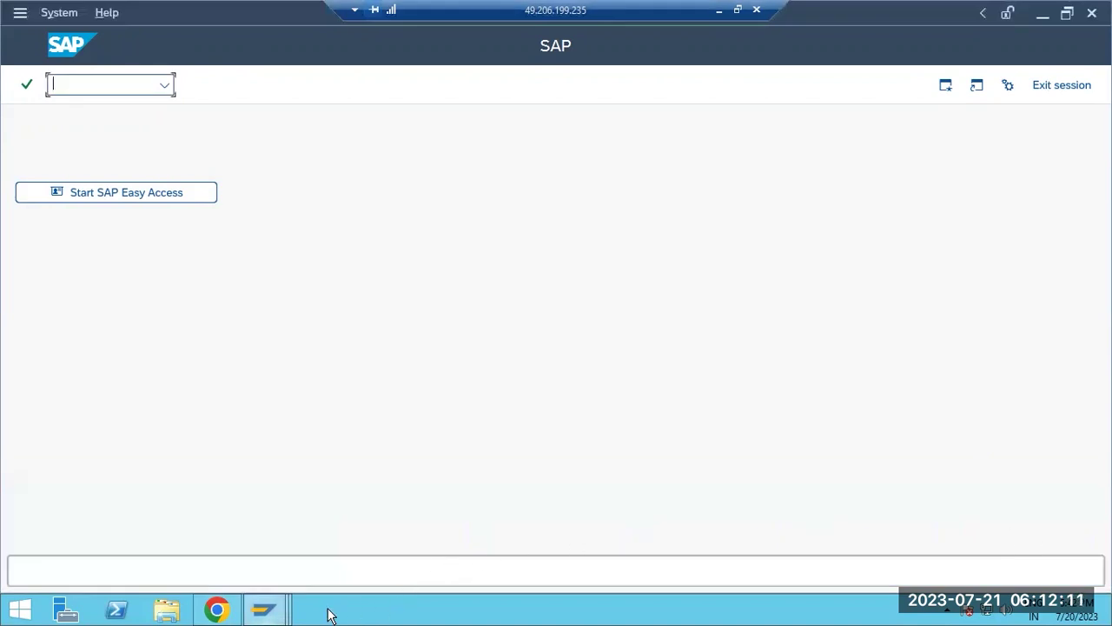
{"action": "left_click", "coordinate": [264, 610]}
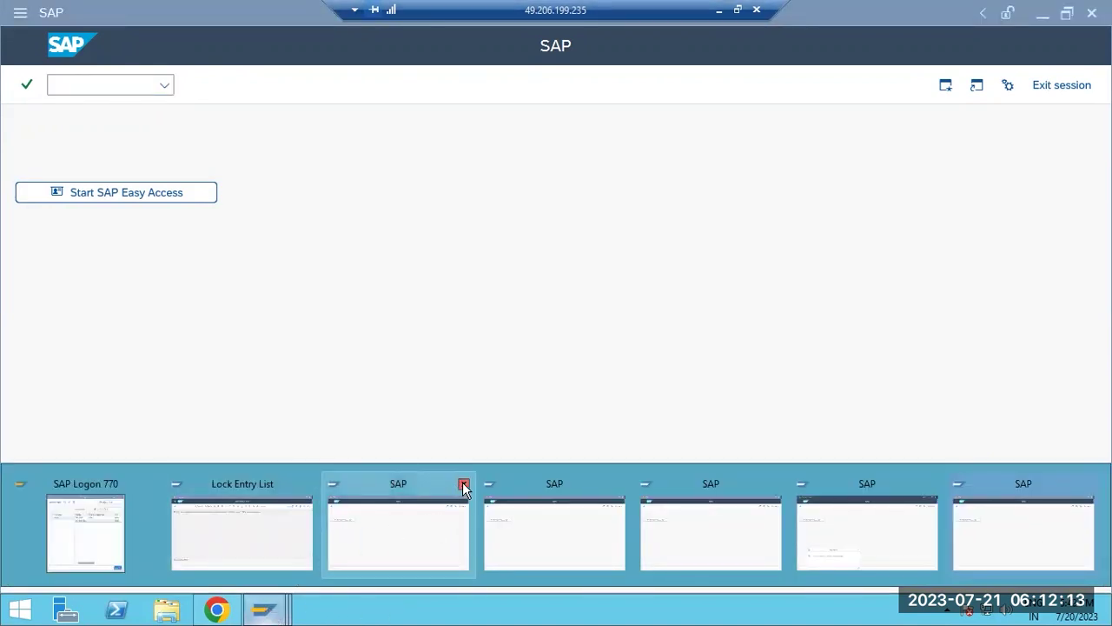
{"action": "left_click", "coordinate": [464, 484]}
{"action": "left_click", "coordinate": [526, 474]}
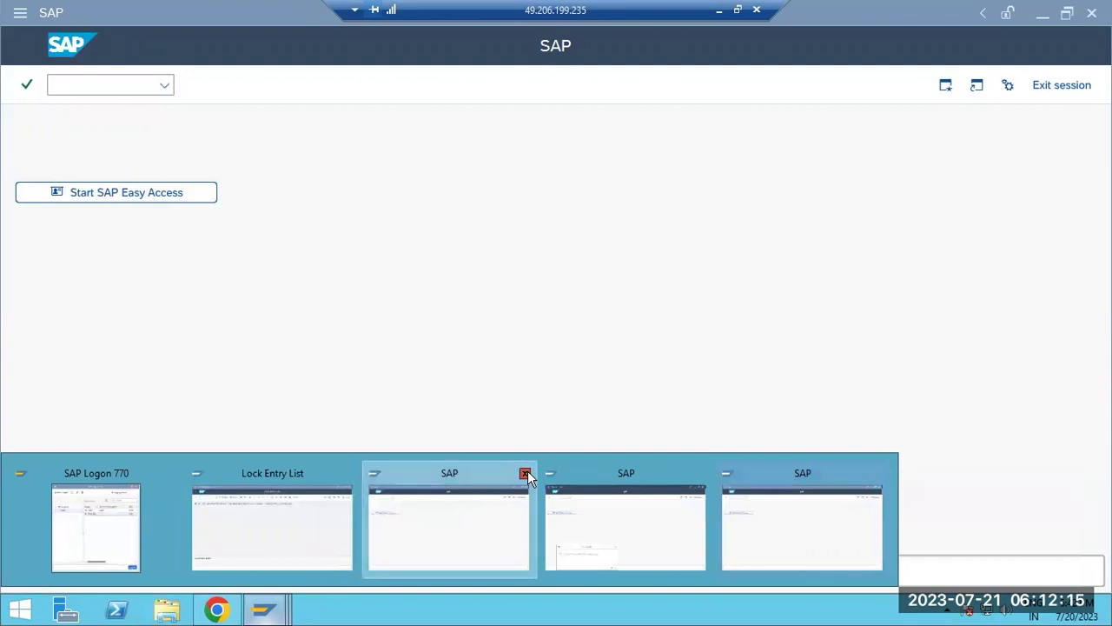
{"action": "left_click", "coordinate": [526, 474]}
{"action": "left_click", "coordinate": [527, 474]}
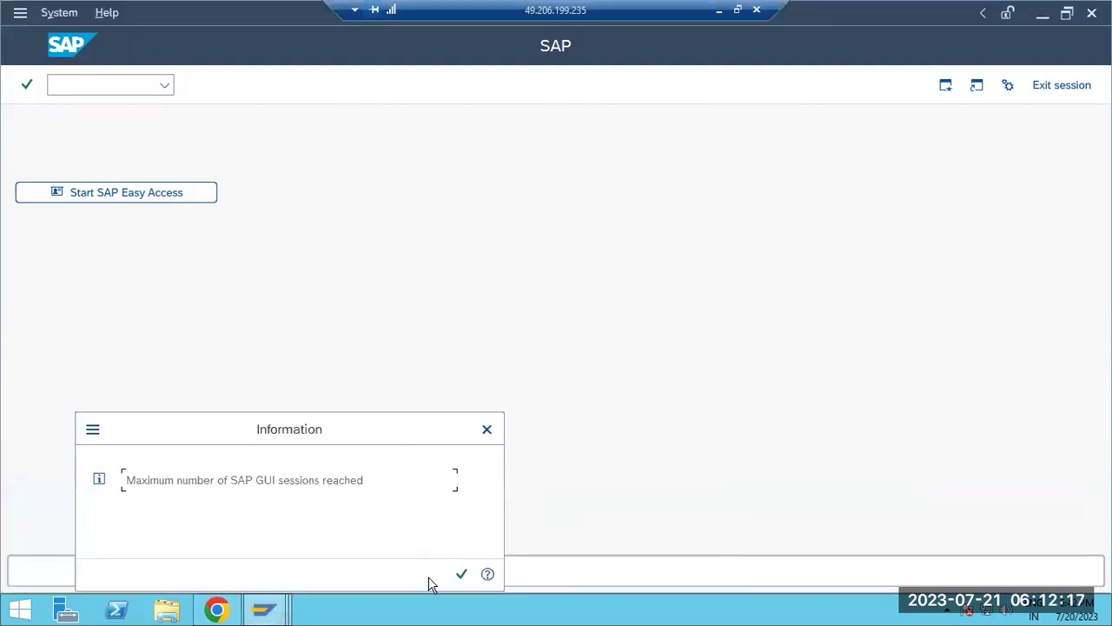
{"action": "left_click", "coordinate": [459, 574]}
In a blank SAP session, open the logon groups transaction with /nsmlg and start creating an assignment.
{"action": "left_click", "coordinate": [239, 608]}
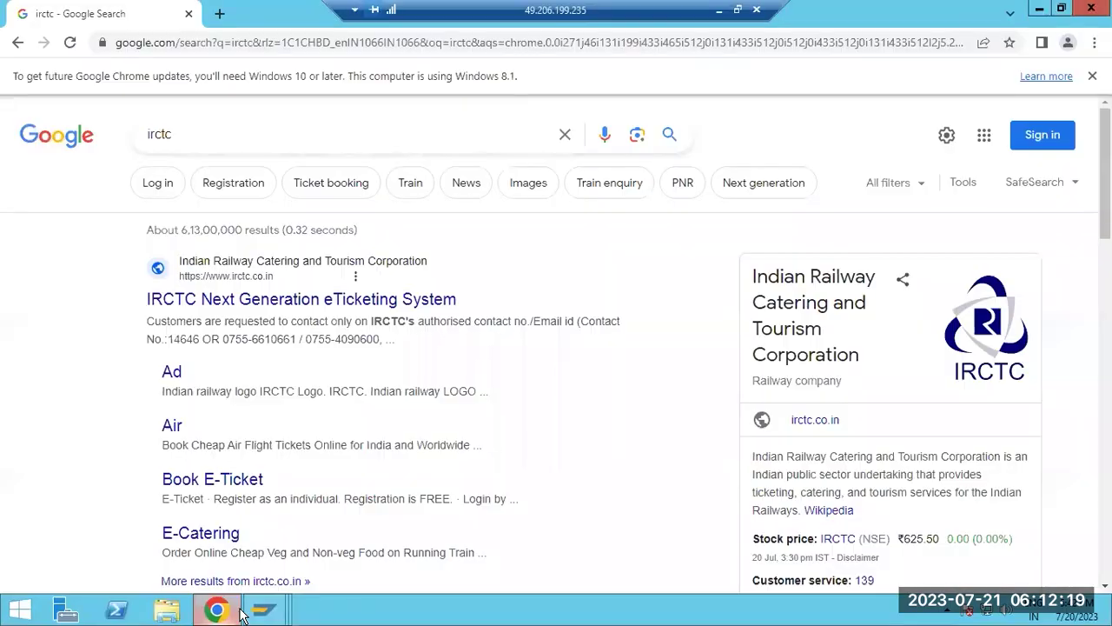
{"action": "left_click", "coordinate": [263, 609]}
{"action": "left_click", "coordinate": [441, 546]}
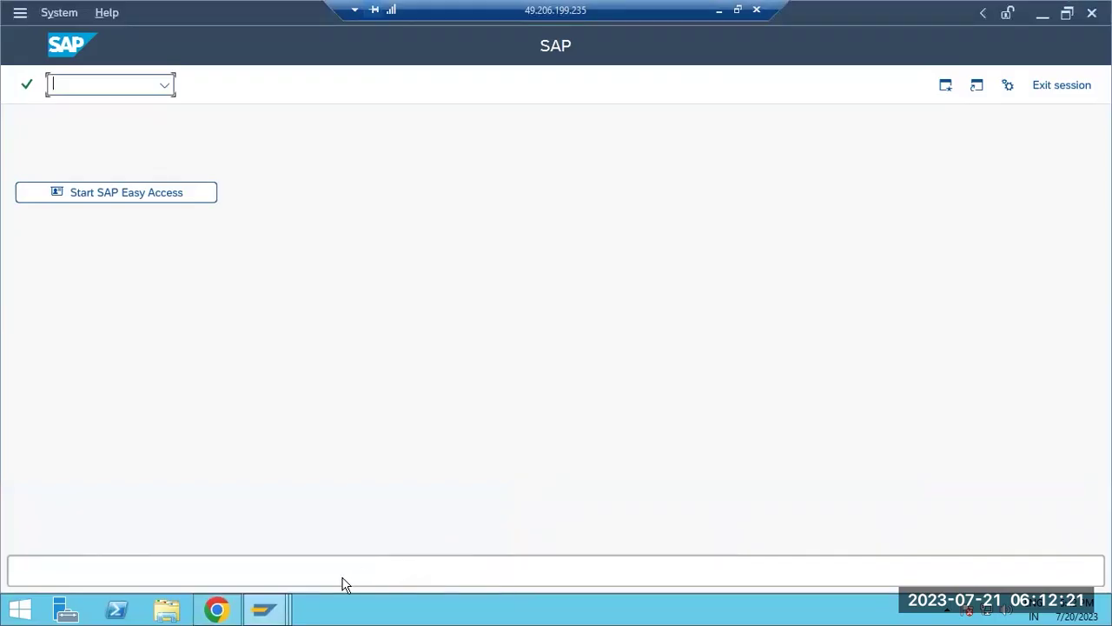
{"action": "left_click", "coordinate": [263, 608]}
{"action": "left_click", "coordinate": [551, 539]}
{"action": "type", "text": "/nsmlg"}
{"action": "key", "text": "Return"}
{"action": "left_click", "coordinate": [255, 89]}
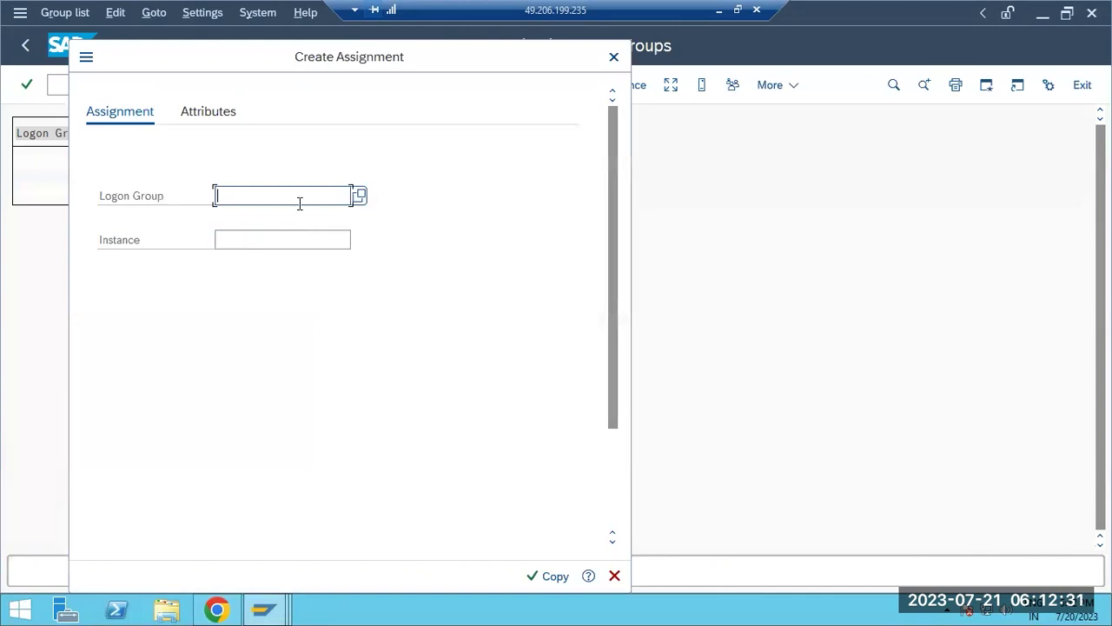
Switch to the other blank SAP session and open transaction smlg there as well.
{"action": "left_click", "coordinate": [264, 609]}
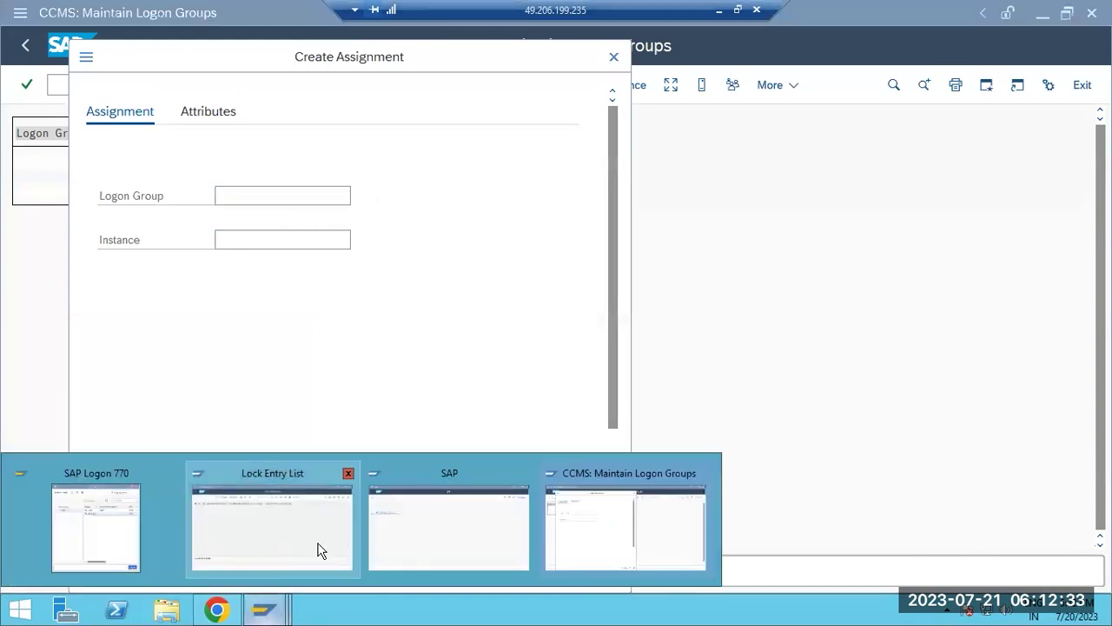
{"action": "left_click", "coordinate": [428, 524]}
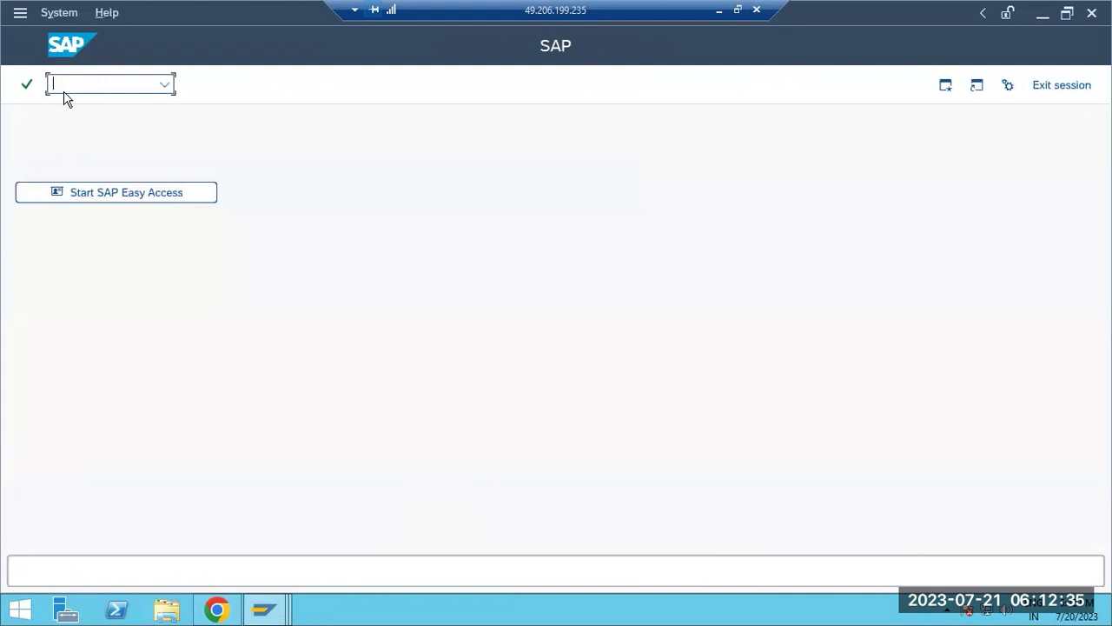
{"action": "type", "text": "smlg"}
{"action": "key", "text": "Return"}
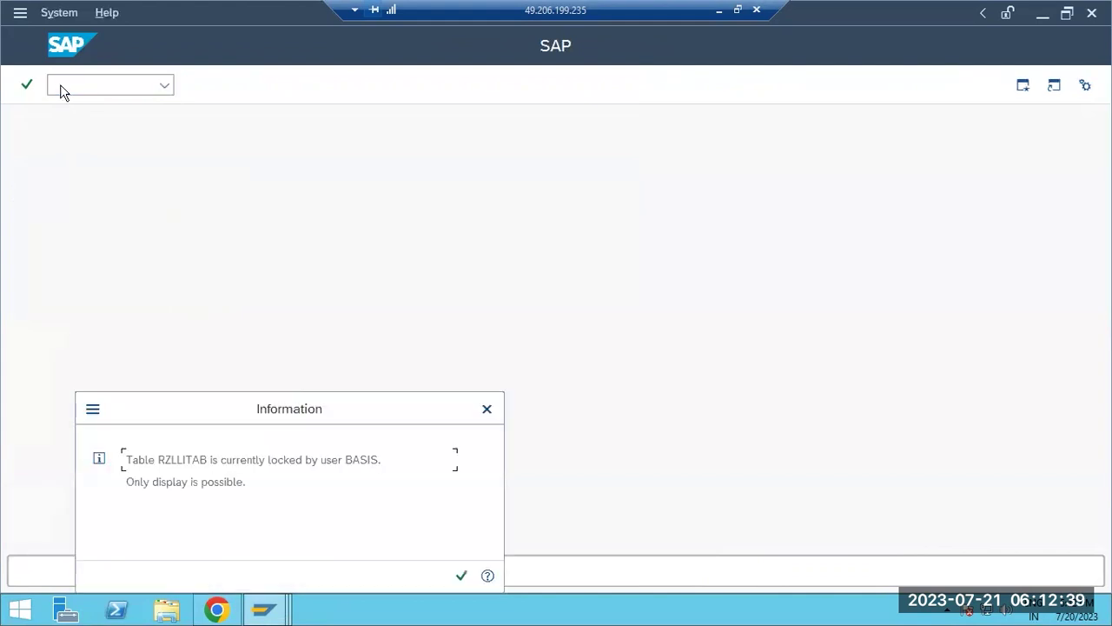
Move the information message higher on the screen and highlight its text about the table lock and display-only access.
{"action": "left_click_drag", "start_coordinate": [209, 405], "coordinate": [278, 199]}
{"action": "left_click_drag", "start_coordinate": [235, 255], "coordinate": [464, 266]}
{"action": "left_click_drag", "start_coordinate": [244, 278], "coordinate": [388, 292]}
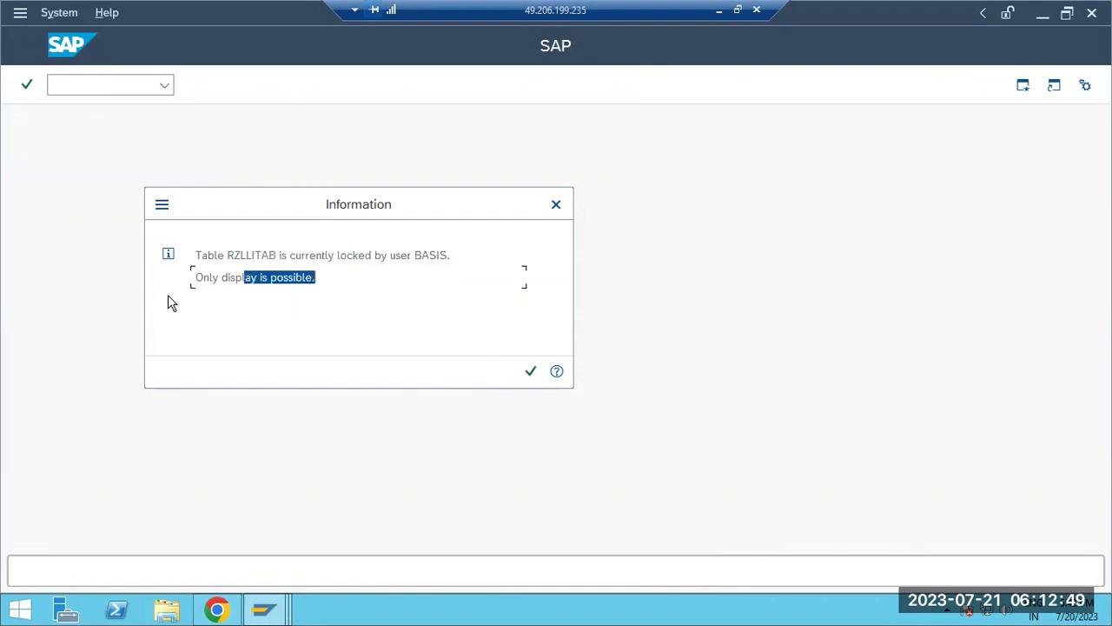
{"action": "left_click_drag", "start_coordinate": [192, 278], "coordinate": [341, 275]}
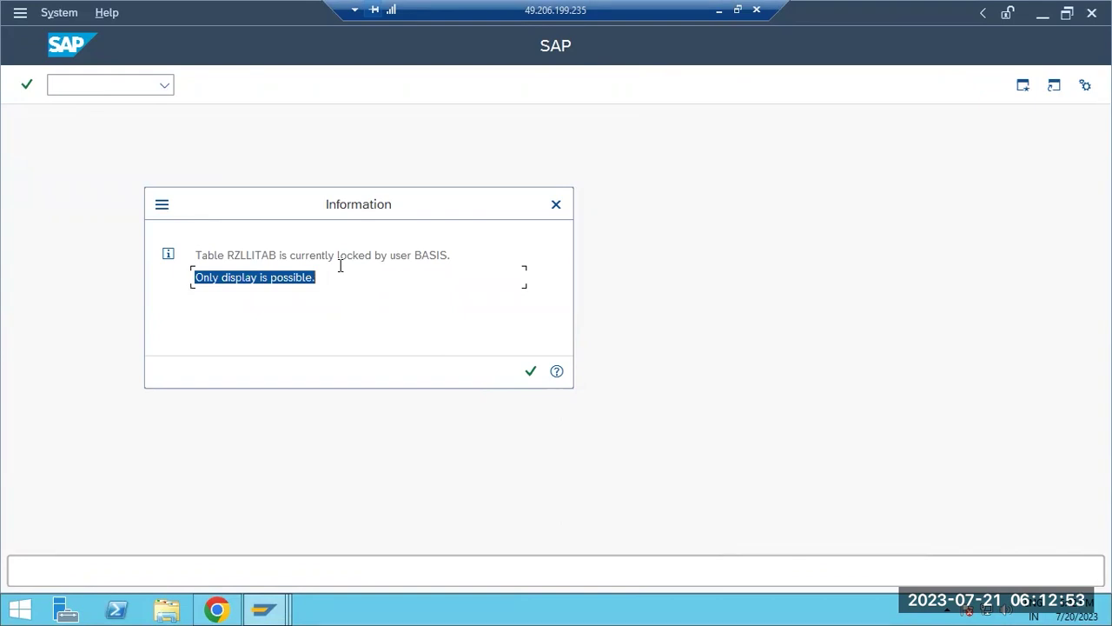
Switch to the Lock Entry List session, refresh the entries, and widen the Lock Argument column to inspect the locks.
{"action": "left_click", "coordinate": [265, 612]}
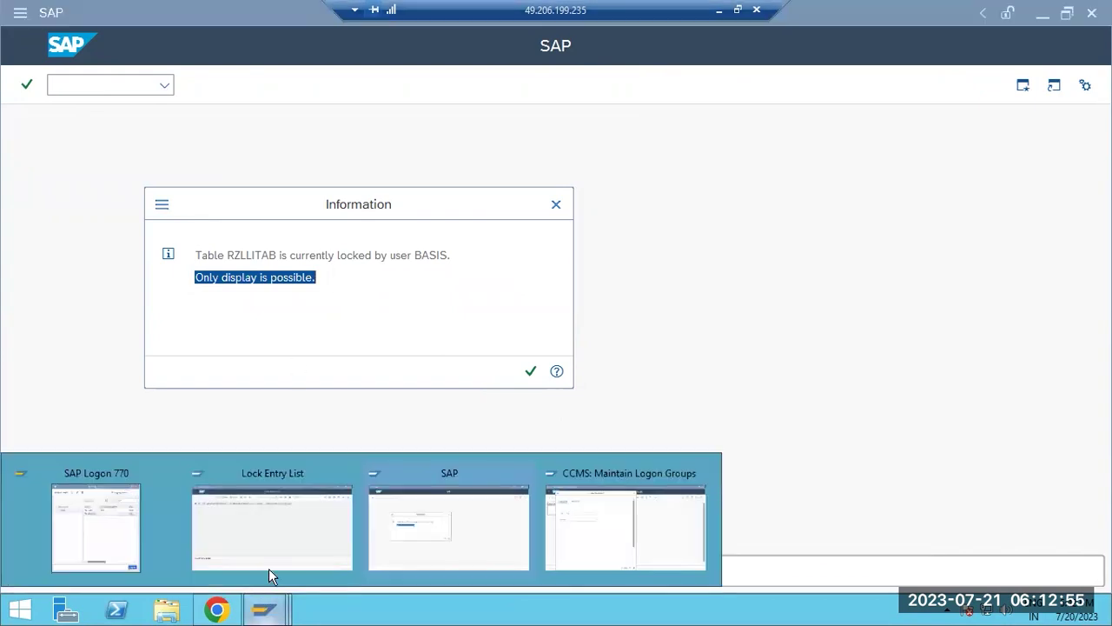
{"action": "left_click", "coordinate": [268, 568]}
{"action": "left_click", "coordinate": [201, 85]}
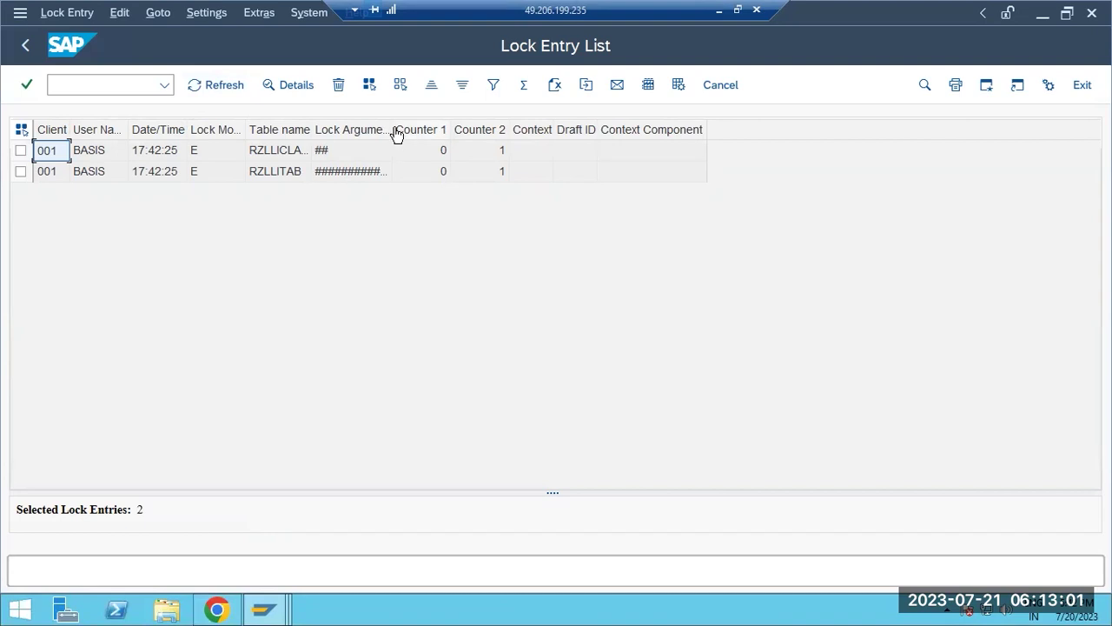
{"action": "left_click_drag", "start_coordinate": [391, 130], "coordinate": [440, 130]}
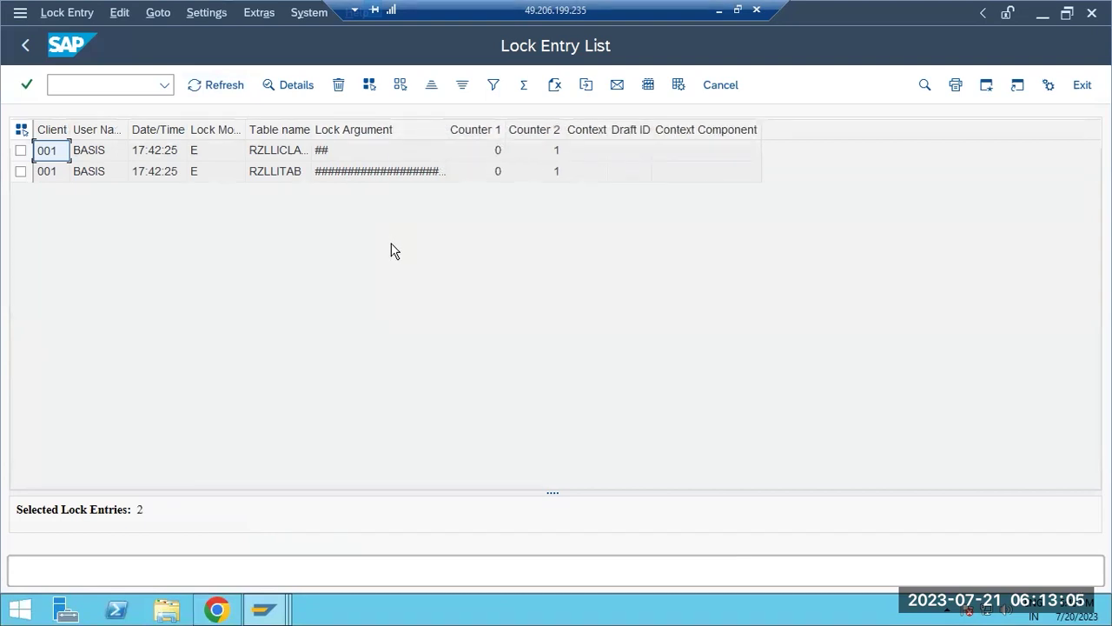
{"action": "left_click", "coordinate": [208, 86]}
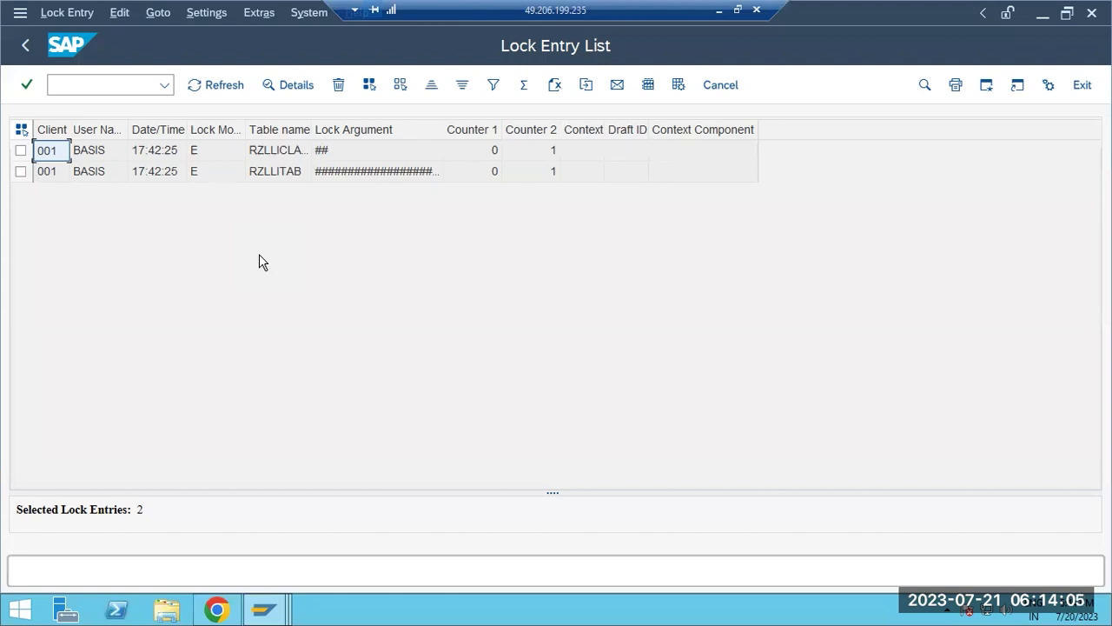
Leave the lock entry list and open transaction smlg in the same session.
{"action": "left_click", "coordinate": [24, 45]}
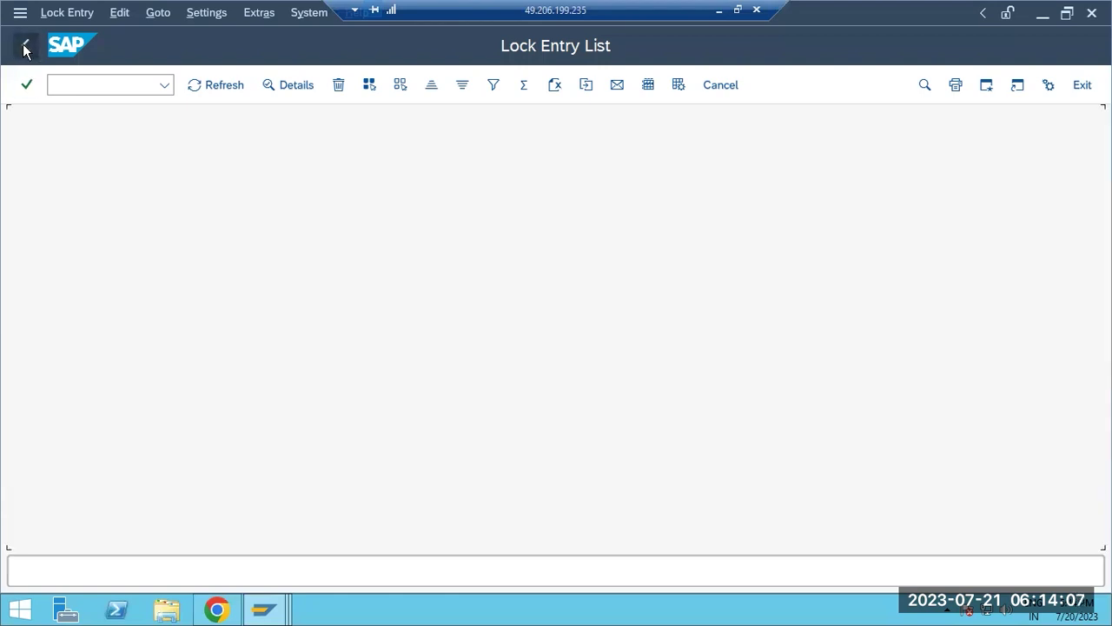
{"action": "left_click", "coordinate": [26, 45]}
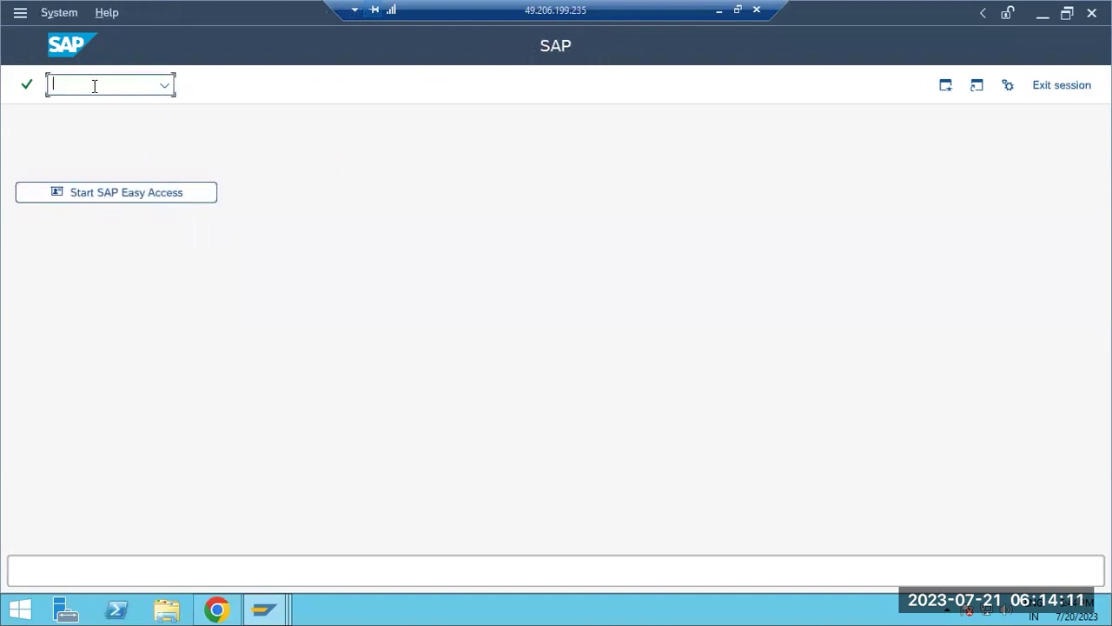
{"action": "type", "text": "smlg"}
{"action": "key", "text": "Return"}
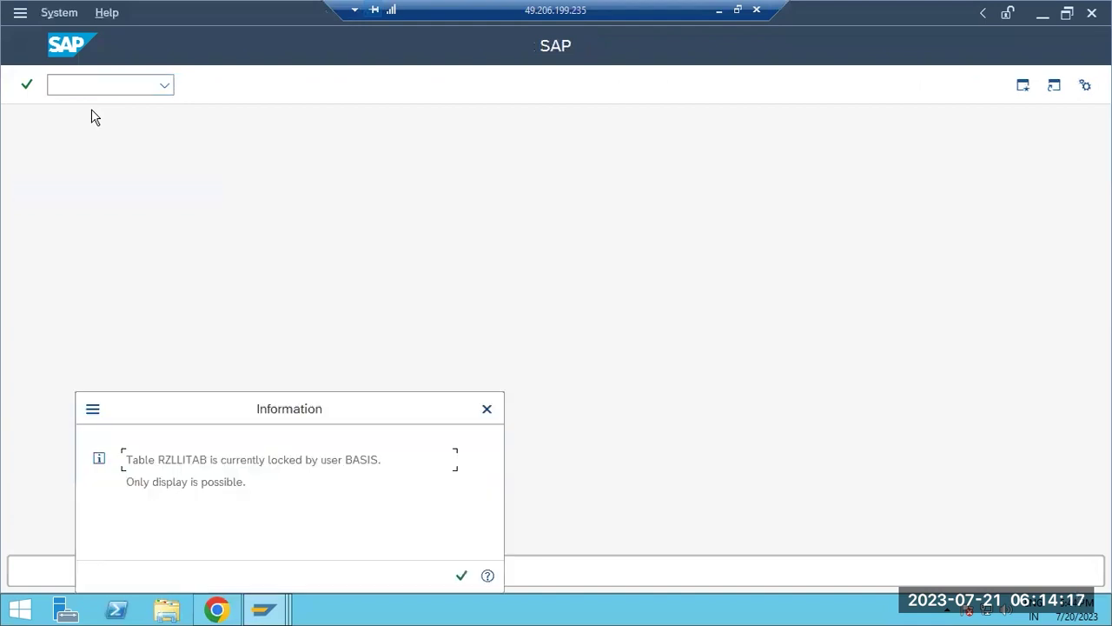
Move the information message higher, highlight its locked-by-user text, then dismiss it and leave the logon groups transaction.
{"action": "left_click_drag", "start_coordinate": [150, 415], "coordinate": [188, 266]}
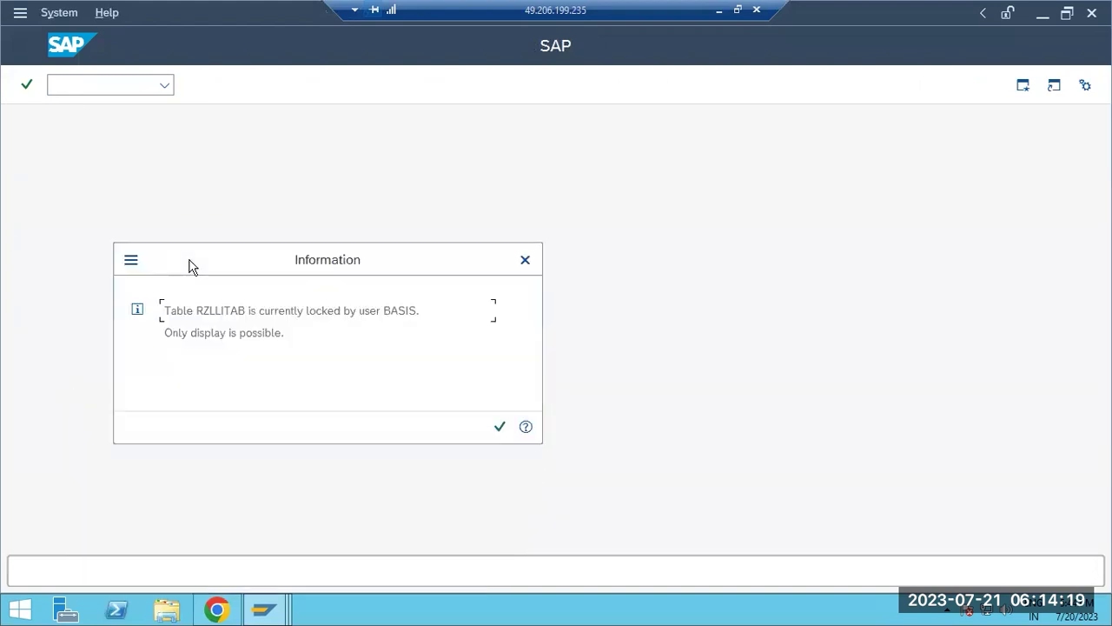
{"action": "left_click_drag", "start_coordinate": [278, 311], "coordinate": [432, 310]}
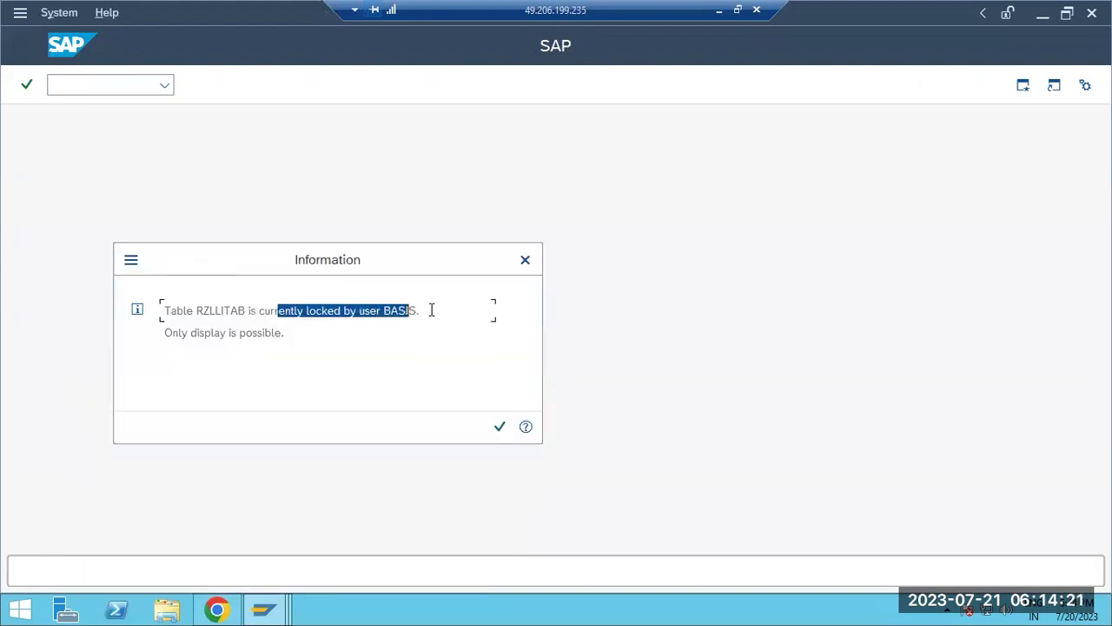
{"action": "left_click", "coordinate": [354, 331]}
{"action": "left_click_drag", "start_coordinate": [307, 310], "coordinate": [409, 310]}
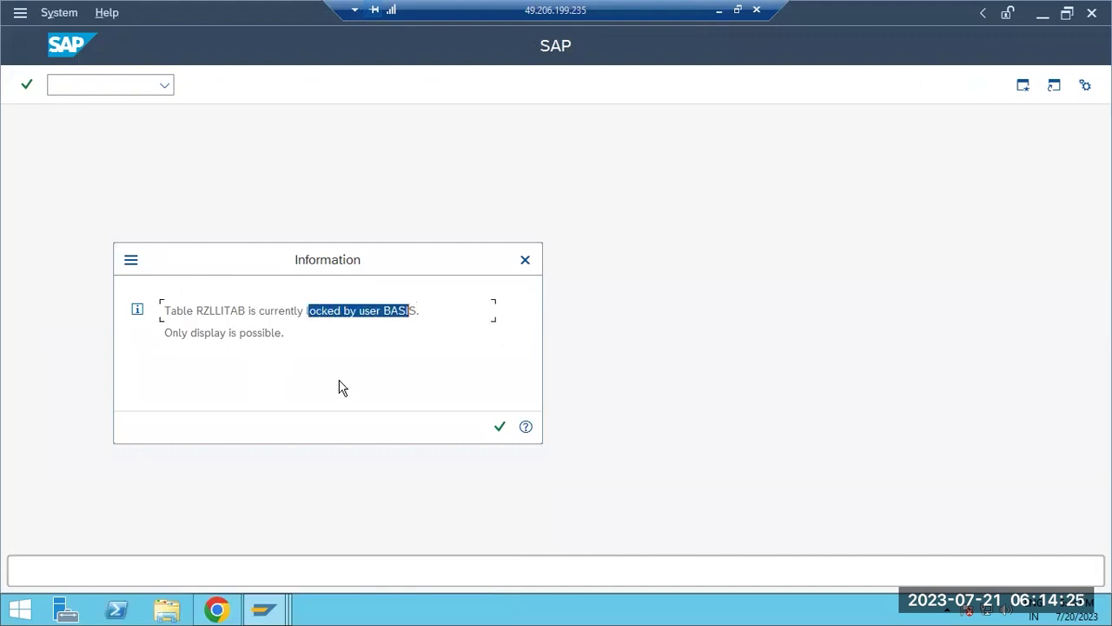
{"action": "left_click", "coordinate": [499, 428]}
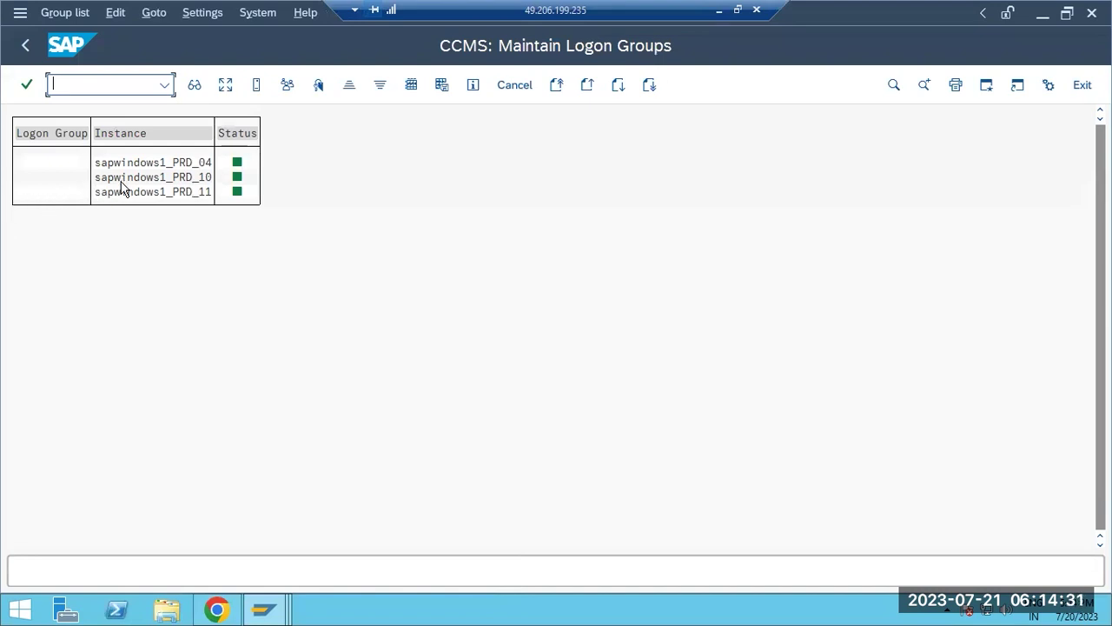
{"action": "left_click", "coordinate": [23, 50]}
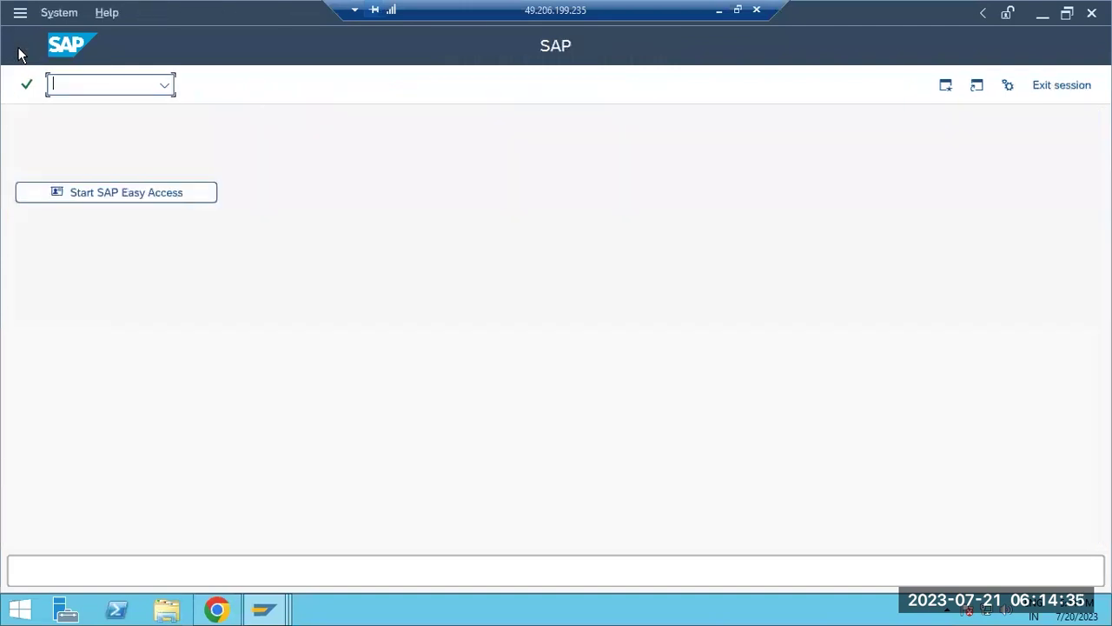
Dismiss the table lock message in the second session and switch to the session with the Create Assignment dialog open.
{"action": "left_click", "coordinate": [263, 608]}
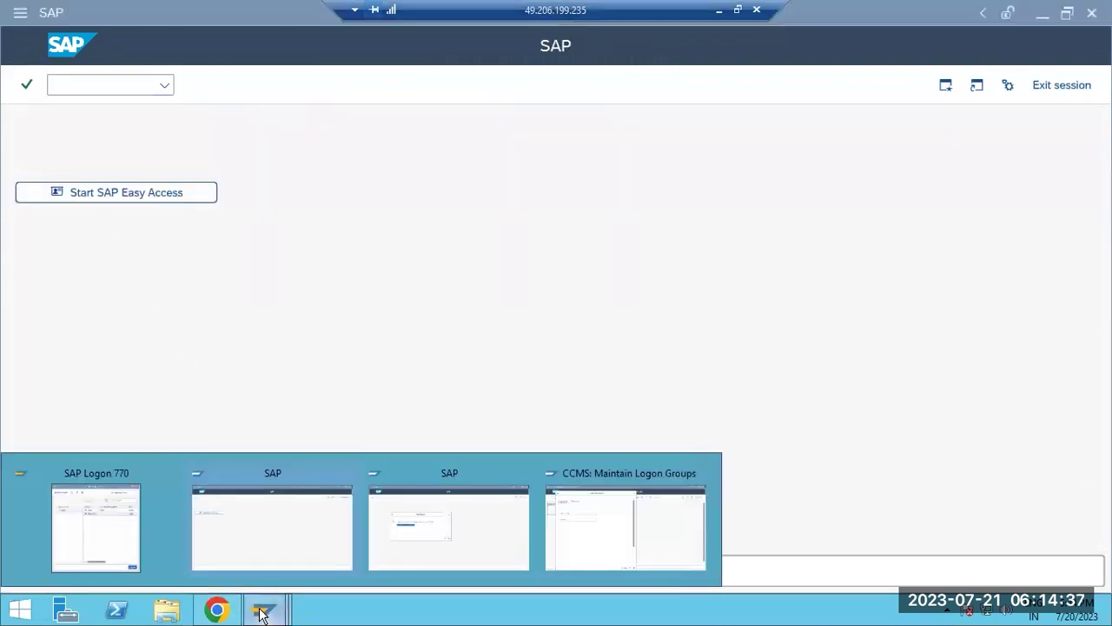
{"action": "left_click", "coordinate": [397, 541]}
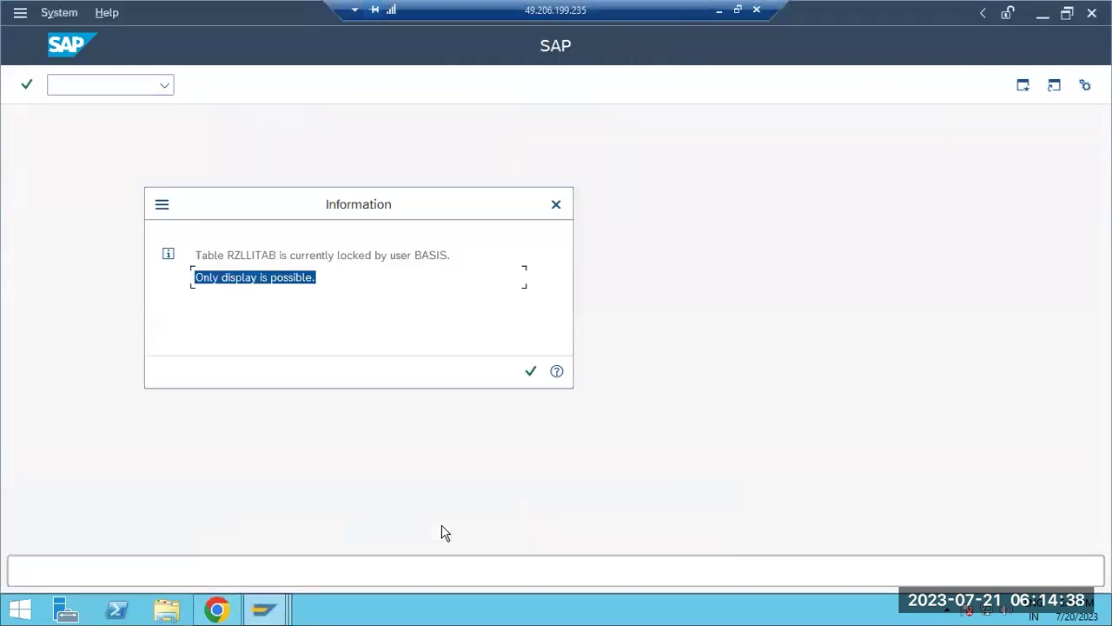
{"action": "left_click", "coordinate": [531, 372]}
{"action": "left_click", "coordinate": [263, 608]}
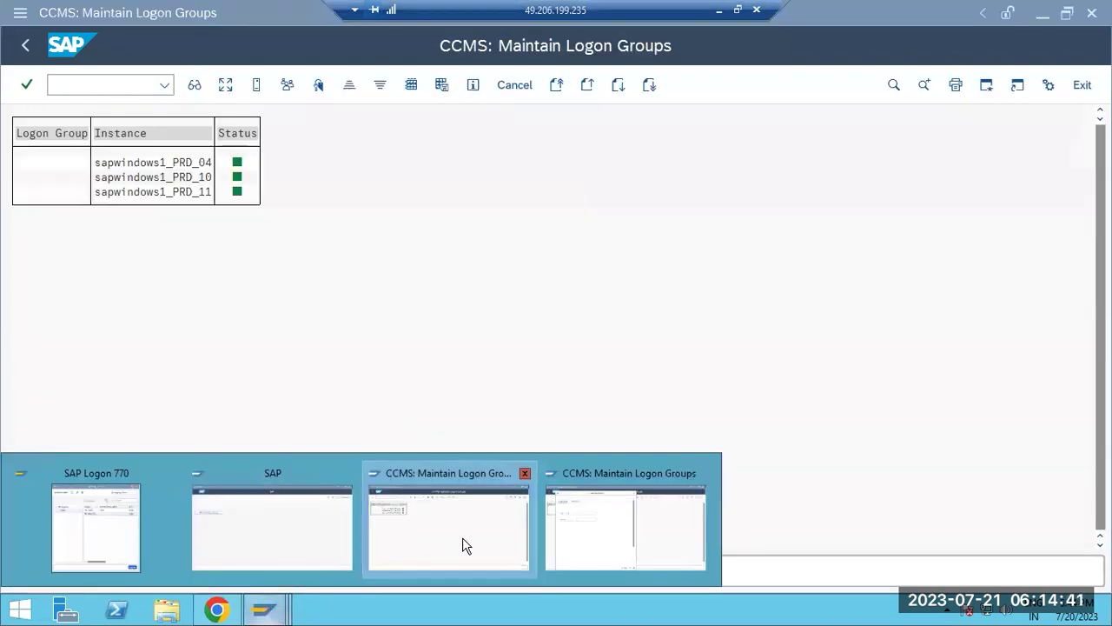
{"action": "left_click", "coordinate": [600, 531]}
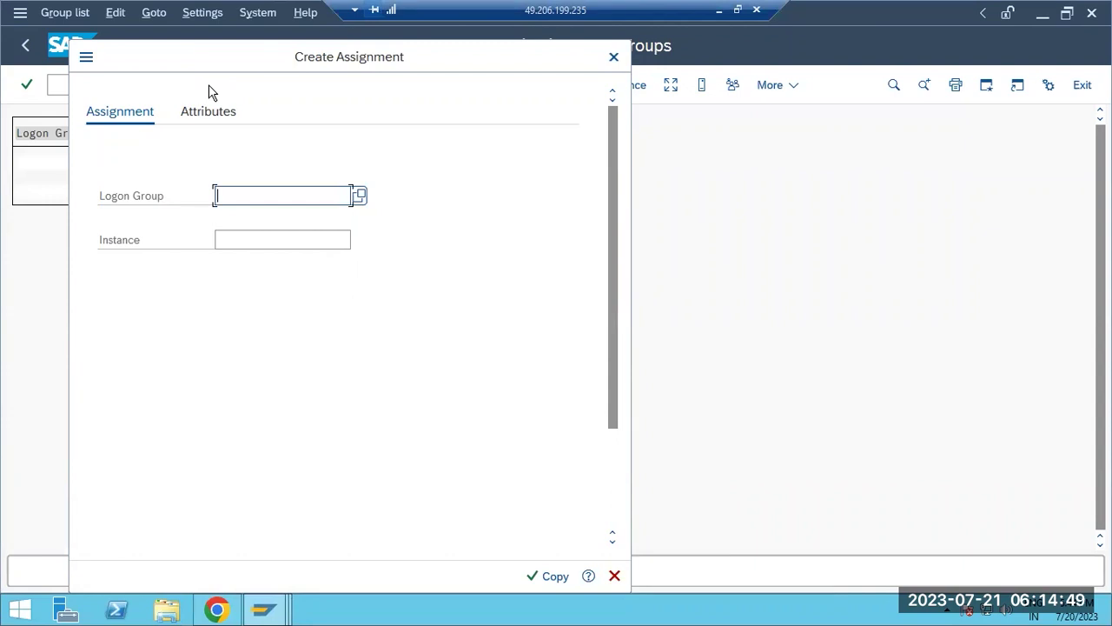
Switch to the blank SAP session and open transaction sm12.
{"action": "left_click", "coordinate": [261, 606]}
{"action": "left_click", "coordinate": [228, 543]}
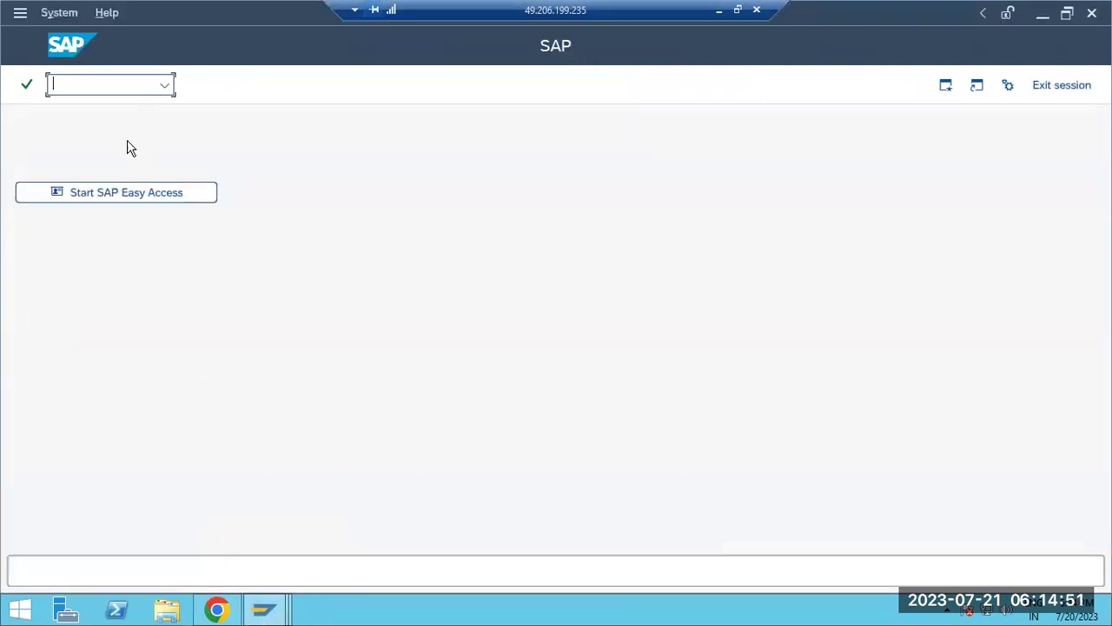
{"action": "type", "text": "sm12"}
{"action": "key", "text": "Return"}
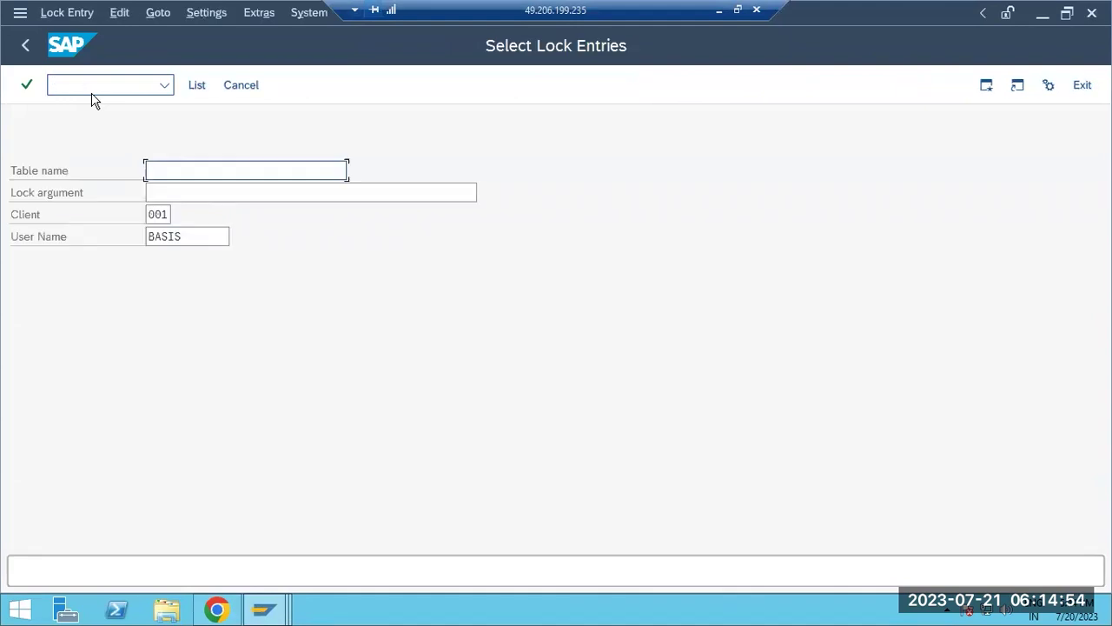
Clear the client and user name filters and list all lock entries.
{"action": "left_click", "coordinate": [151, 213]}
{"action": "double_click", "coordinate": [156, 214]}
{"action": "key", "text": "Delete"}
{"action": "key", "text": "Tab"}
{"action": "key", "text": "Delete"}
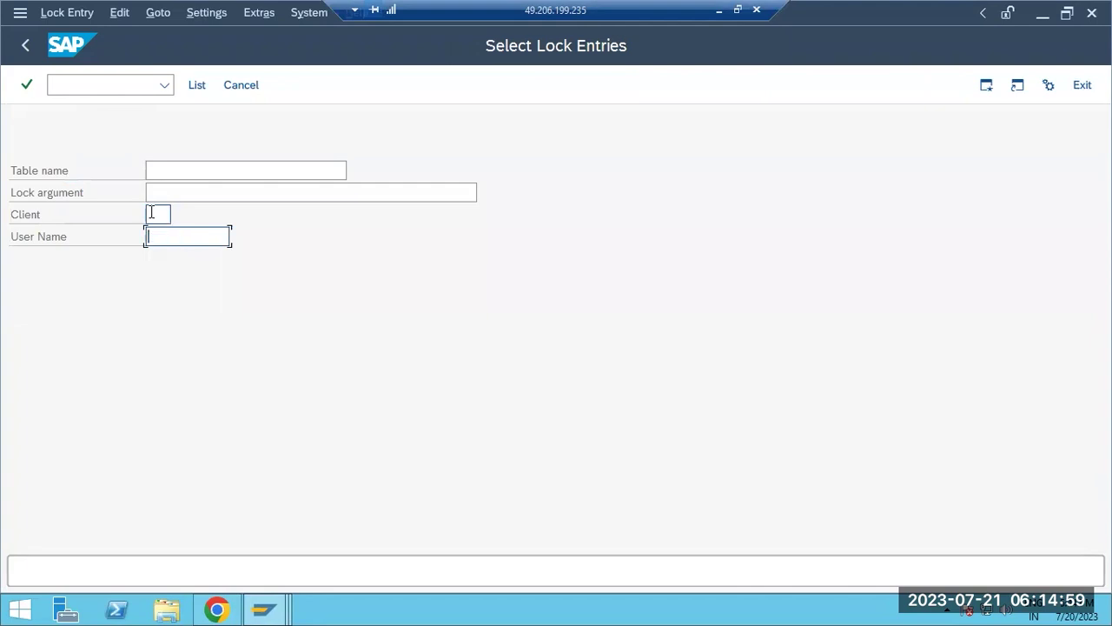
{"action": "left_click", "coordinate": [195, 87]}
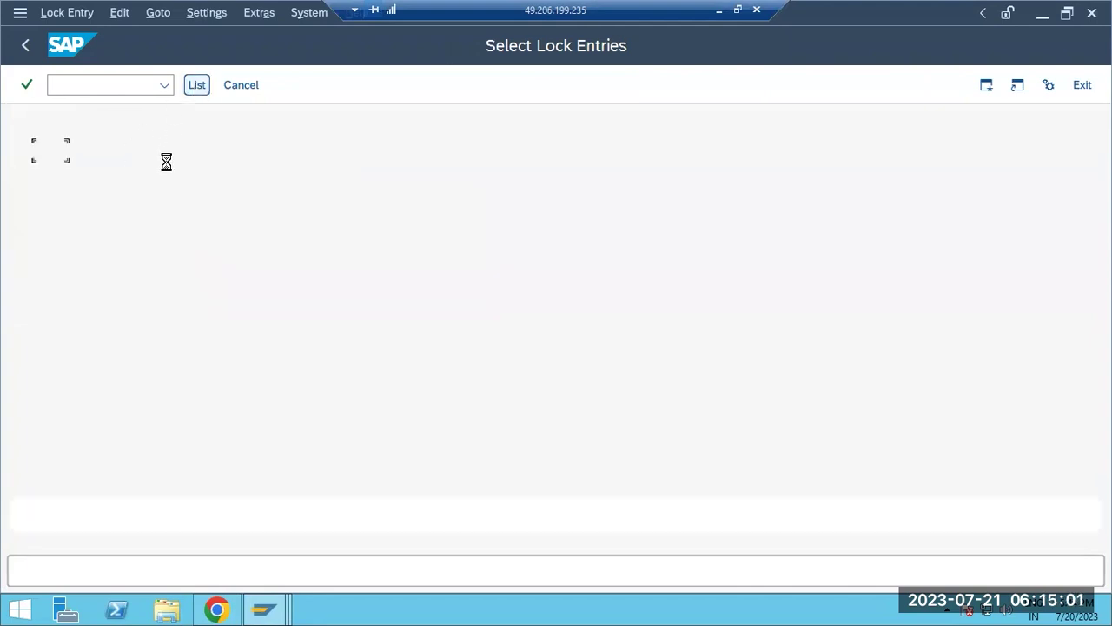
{"action": "left_click", "coordinate": [685, 197]}
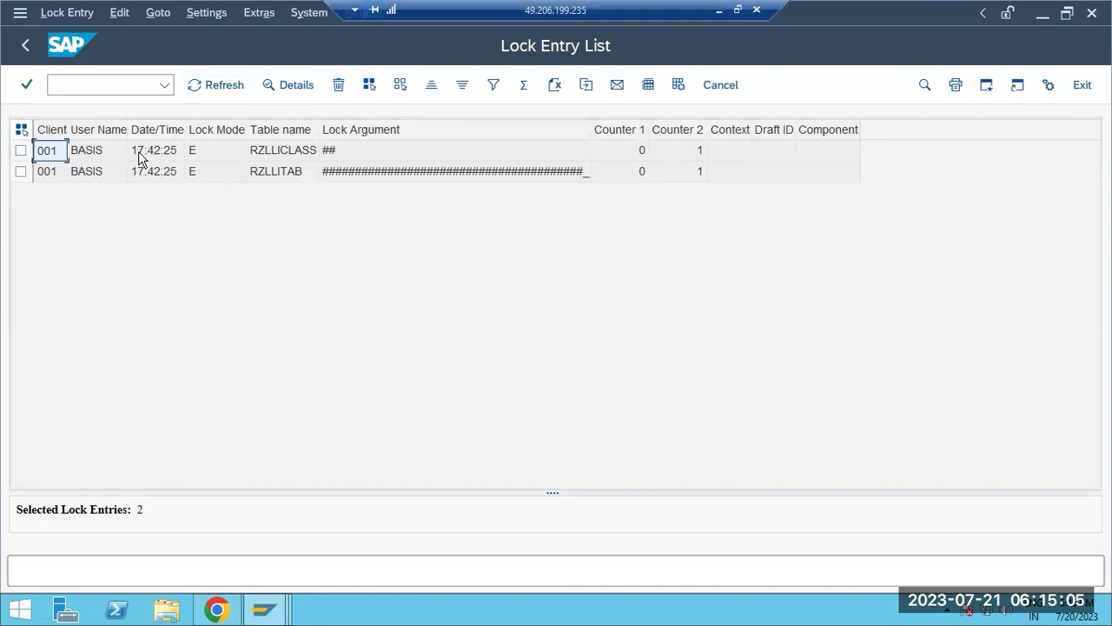
Select all lock entries in the list and delete them, confirming the deletion.
{"action": "left_click", "coordinate": [22, 128]}
{"action": "left_click", "coordinate": [338, 85]}
{"action": "left_click", "coordinate": [265, 363]}
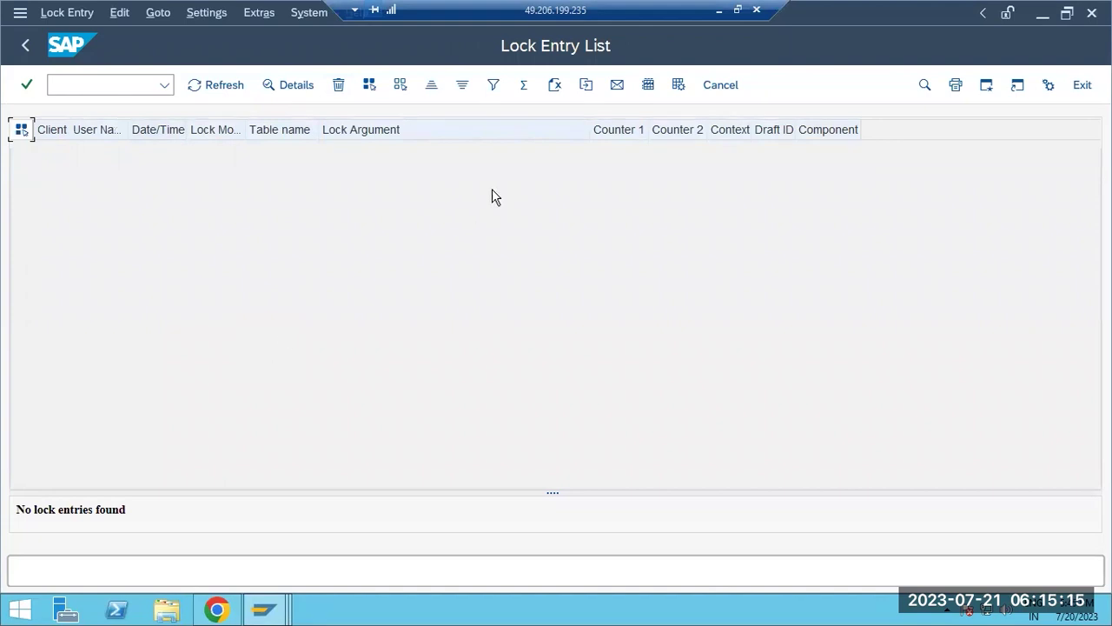
Open the logon groups transaction with /nsmlg in this session and start creating an assignment.
{"action": "left_click", "coordinate": [116, 92]}
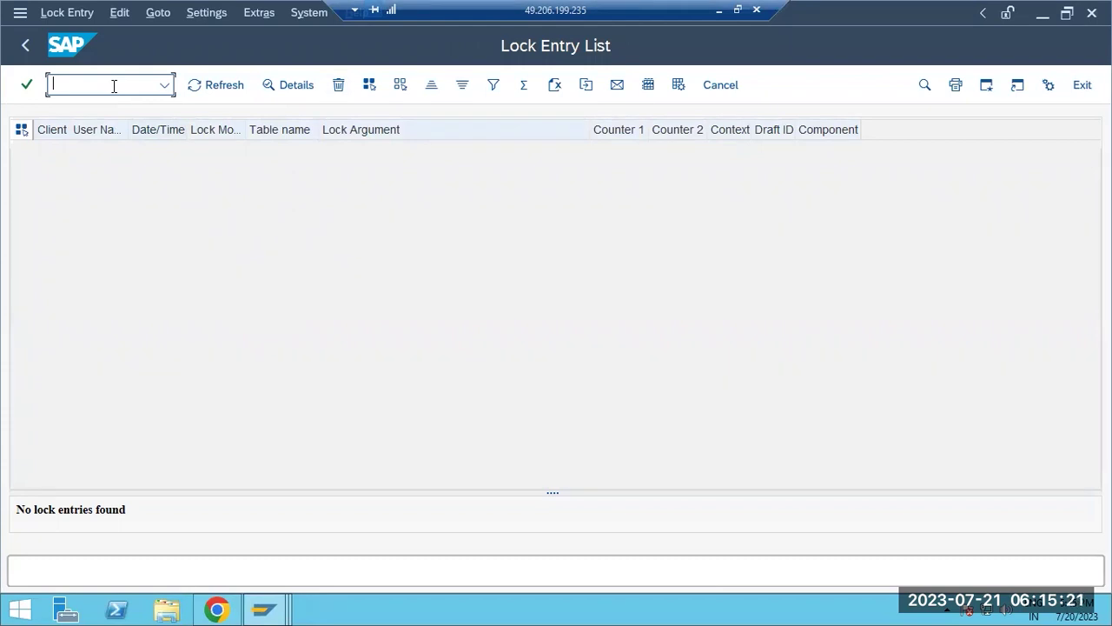
{"action": "type", "text": "/nsmlg"}
{"action": "key", "text": "Return"}
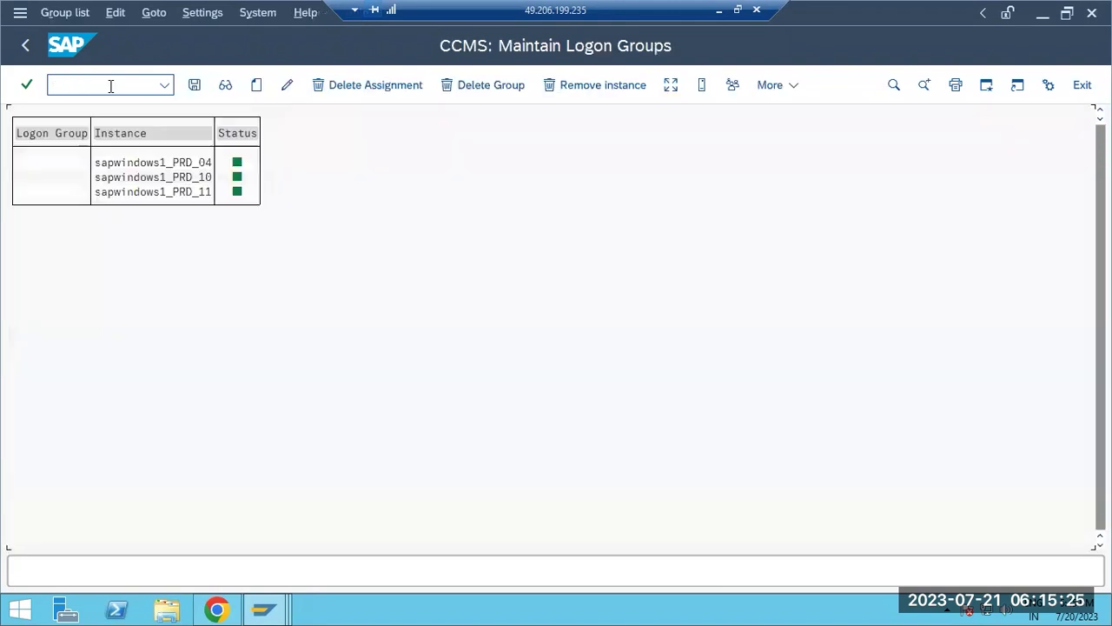
{"action": "left_click", "coordinate": [256, 84]}
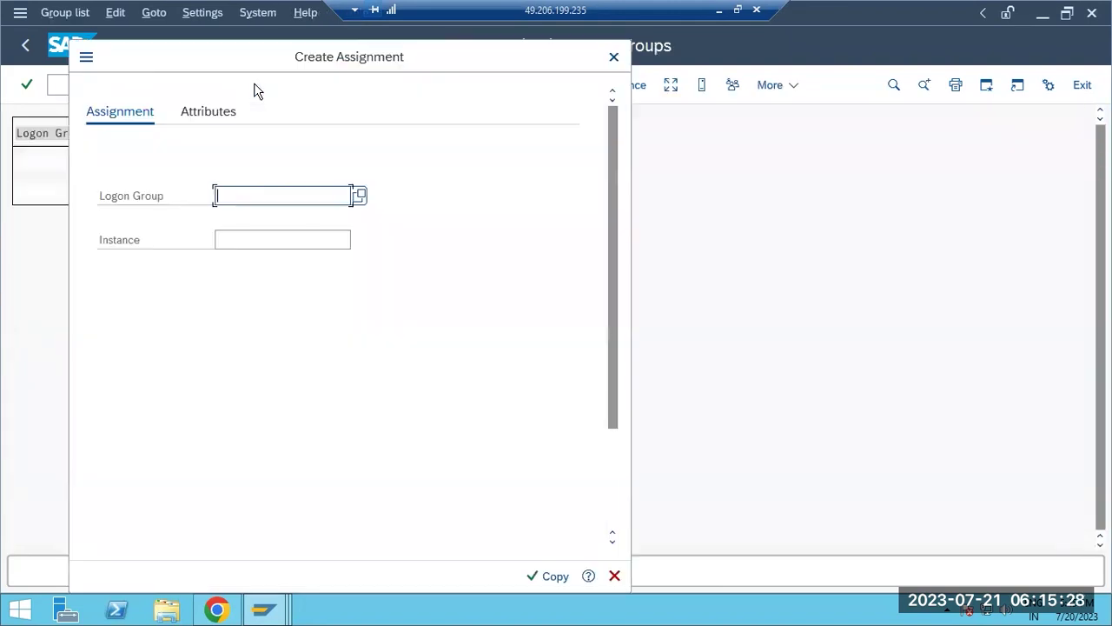
In both sessions with an open Create Assignment dialog, cancel the dialog and leave the logon groups transaction.
{"action": "left_click", "coordinate": [264, 609]}
{"action": "left_click", "coordinate": [571, 528]}
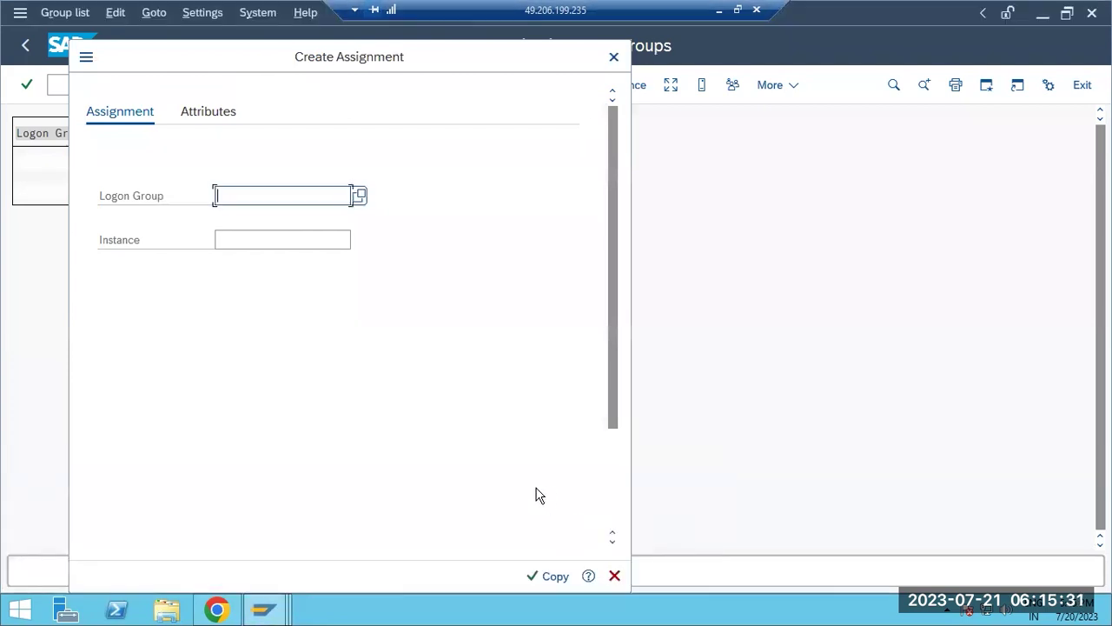
{"action": "left_click", "coordinate": [614, 577]}
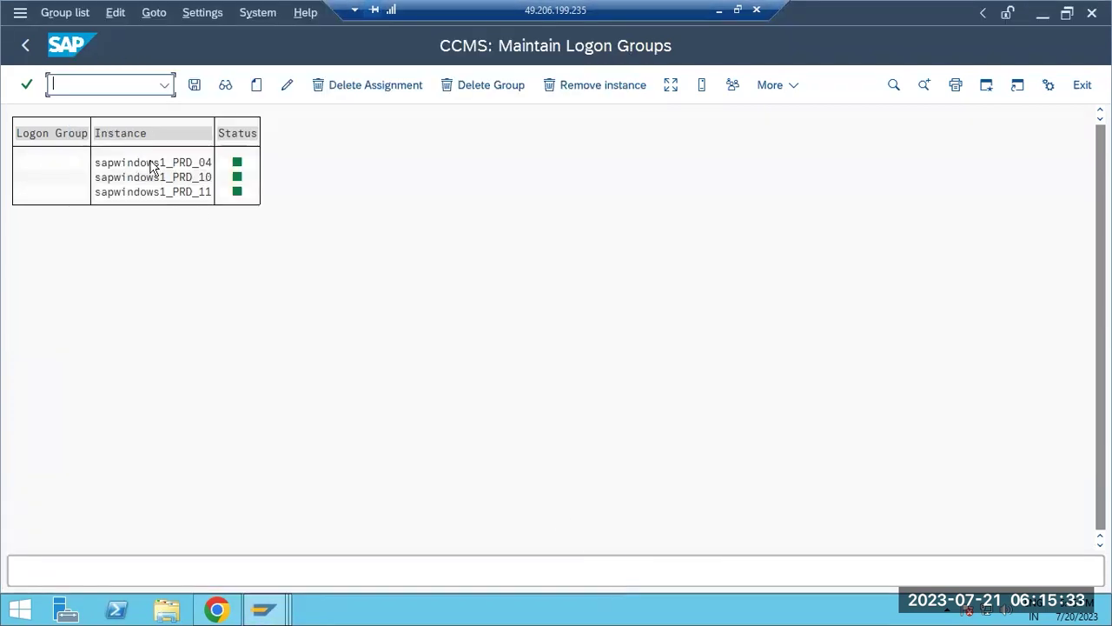
{"action": "left_click", "coordinate": [25, 46]}
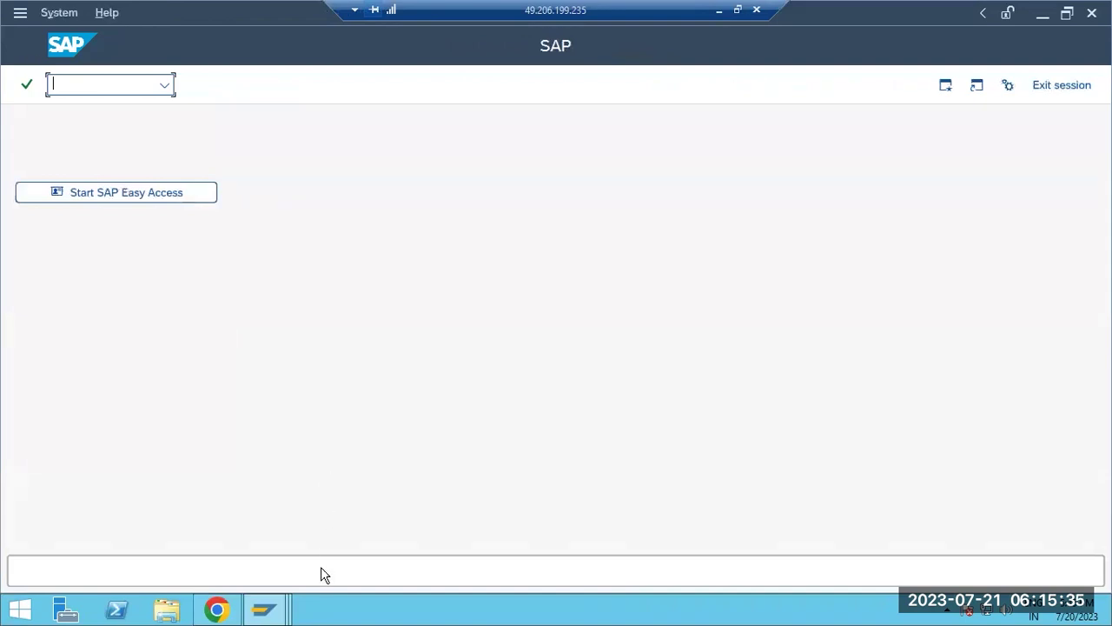
{"action": "left_click", "coordinate": [263, 608]}
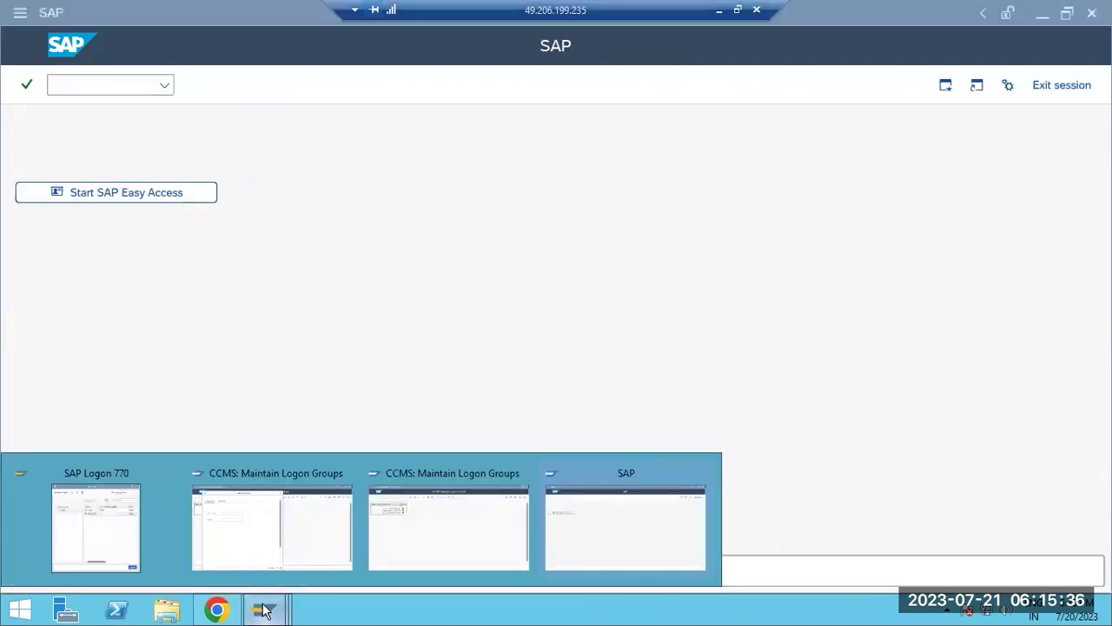
{"action": "left_click", "coordinate": [323, 524]}
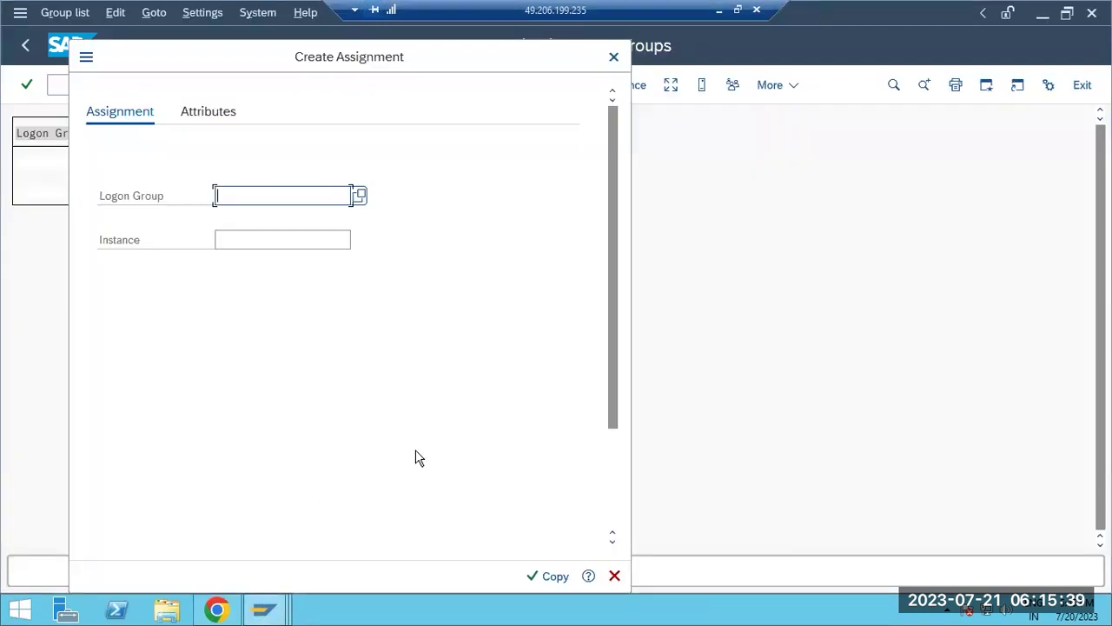
{"action": "left_click", "coordinate": [614, 575]}
{"action": "left_click", "coordinate": [31, 45]}
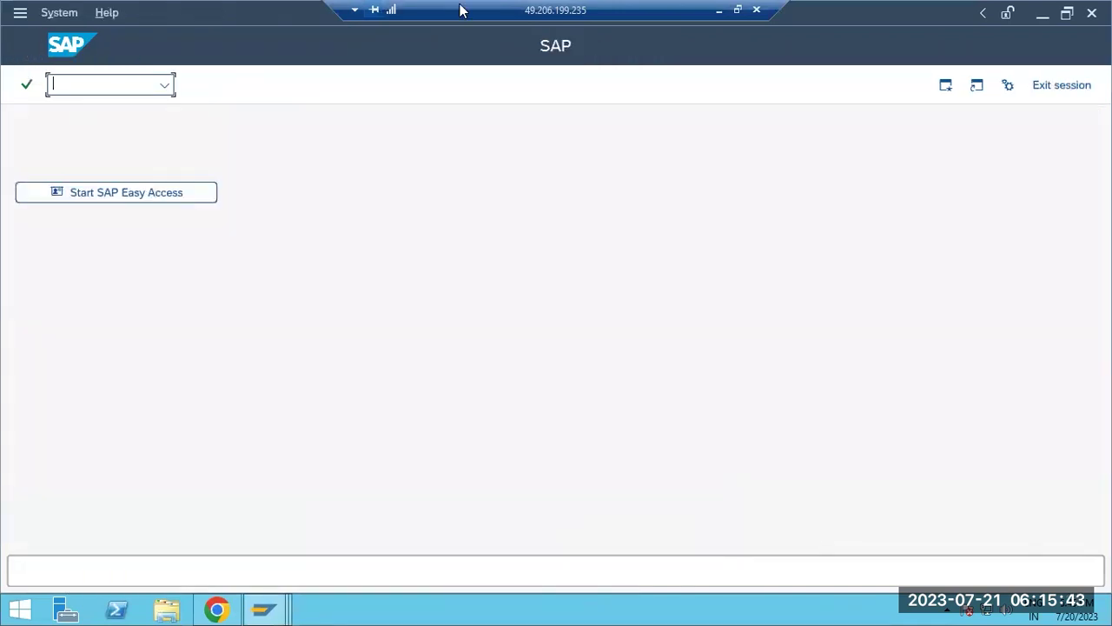
Switch to Paint, draw a long line over the underline beneath the SM12 heading, and start a large text box below it.
{"action": "left_click", "coordinate": [735, 10]}
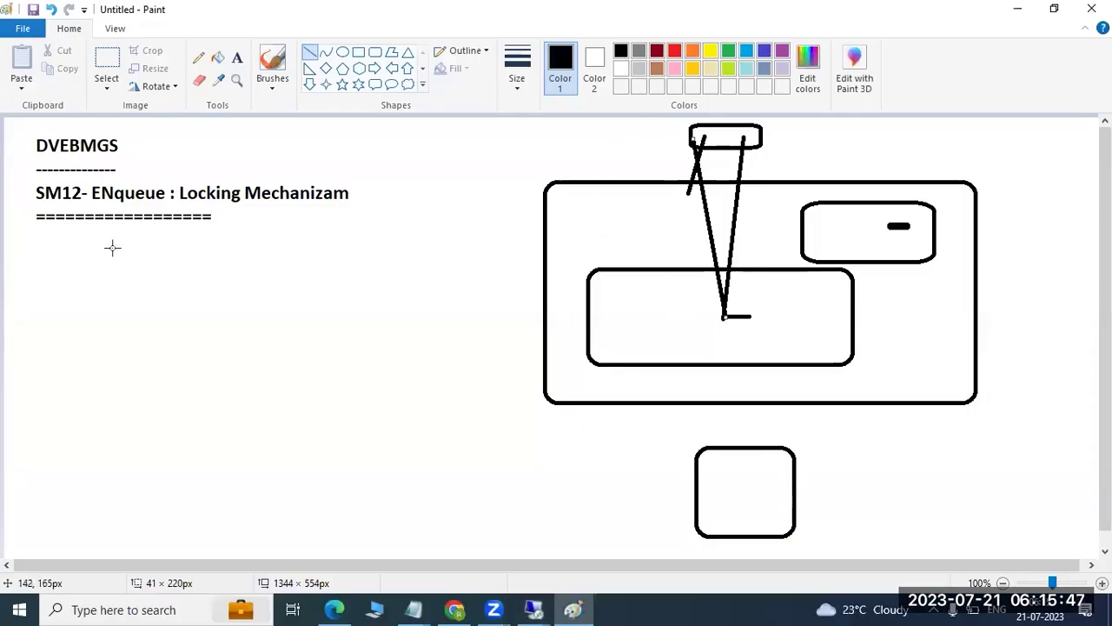
{"action": "left_click", "coordinate": [93, 216]}
{"action": "left_click_drag", "start_coordinate": [93, 216], "coordinate": [435, 224]}
{"action": "left_click", "coordinate": [280, 266]}
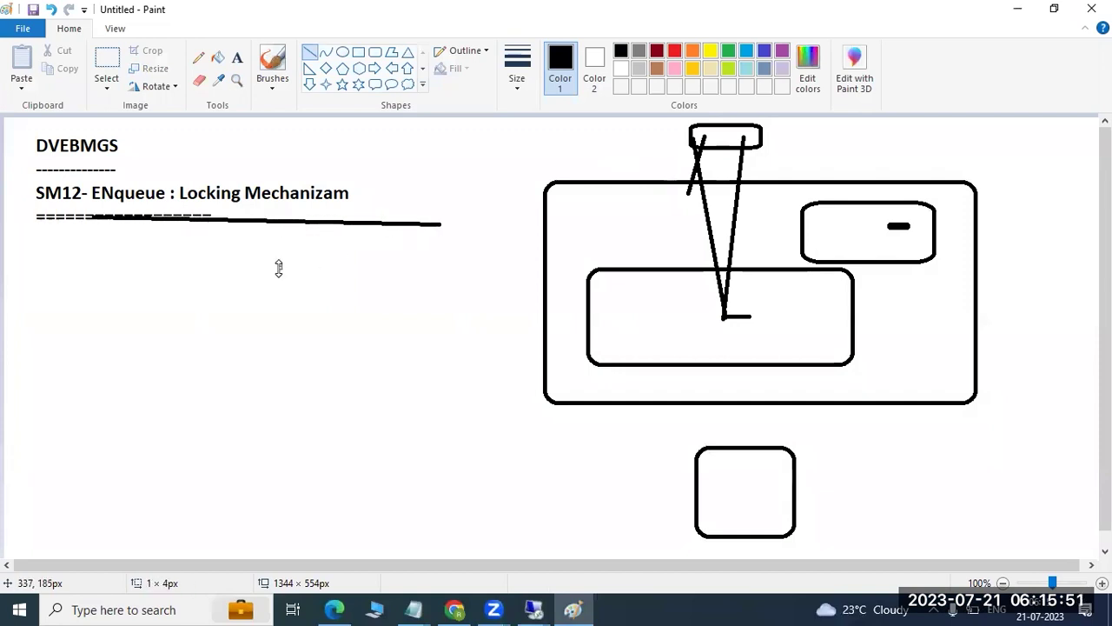
{"action": "left_click", "coordinate": [236, 58]}
{"action": "left_click_drag", "start_coordinate": [11, 229], "coordinate": [527, 532]}
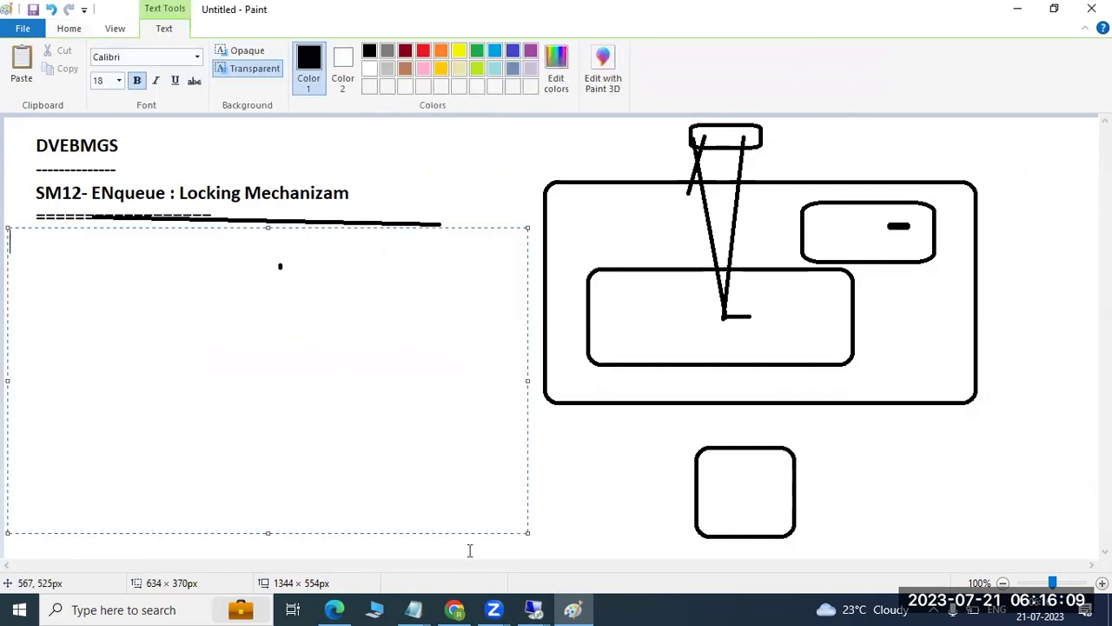
Switch to the SAP session in the remote desktop and open the lock entries transaction with sm12.
{"action": "mouse_move", "coordinate": [533, 609]}
{"action": "left_click", "coordinate": [583, 551]}
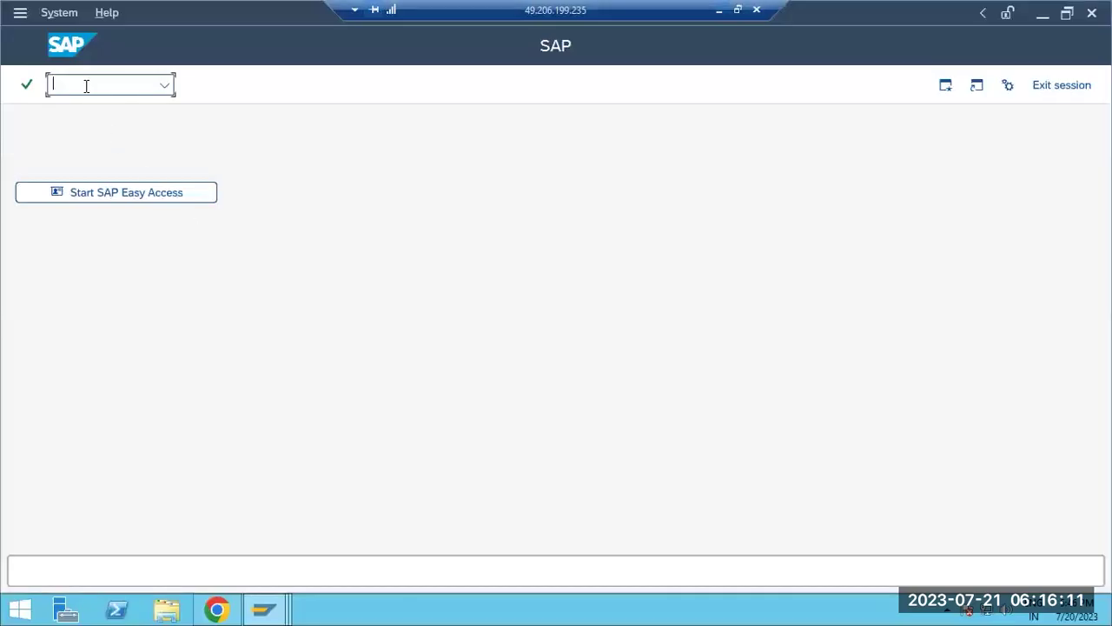
{"action": "type", "text": "sm12"}
{"action": "key", "text": "Return"}
{"action": "key", "text": "Tab"}
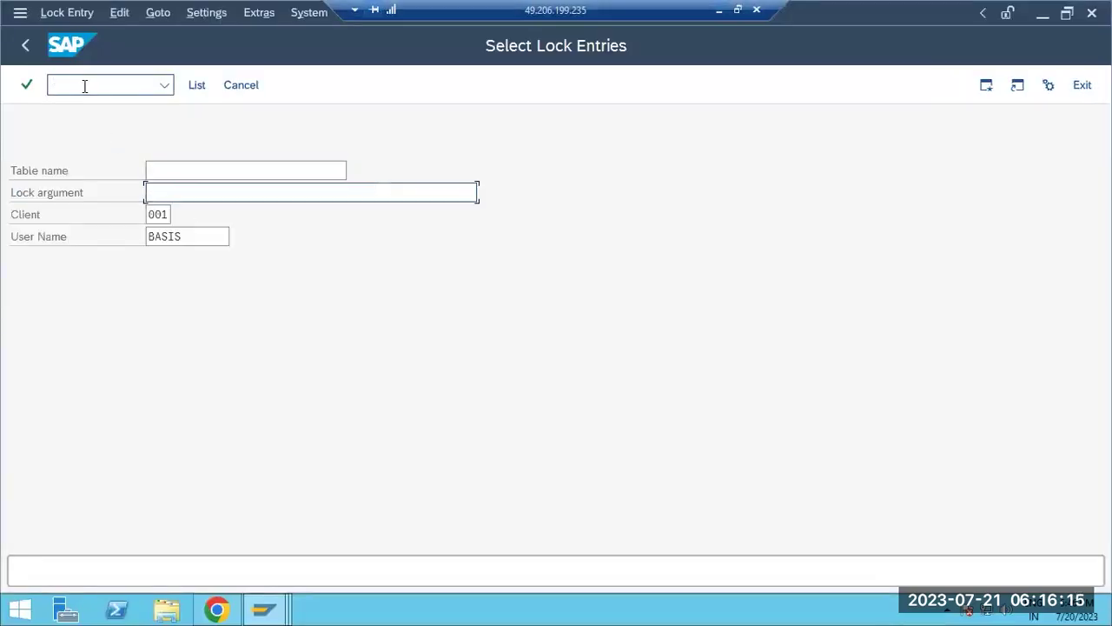
Clear the client and user name filters, list the lock entries of all users and clients, and refresh the list.
{"action": "key", "text": "Tab"}
{"action": "key", "text": "Delete"}
{"action": "key", "text": "Delete"}
{"action": "key", "text": "Delete"}
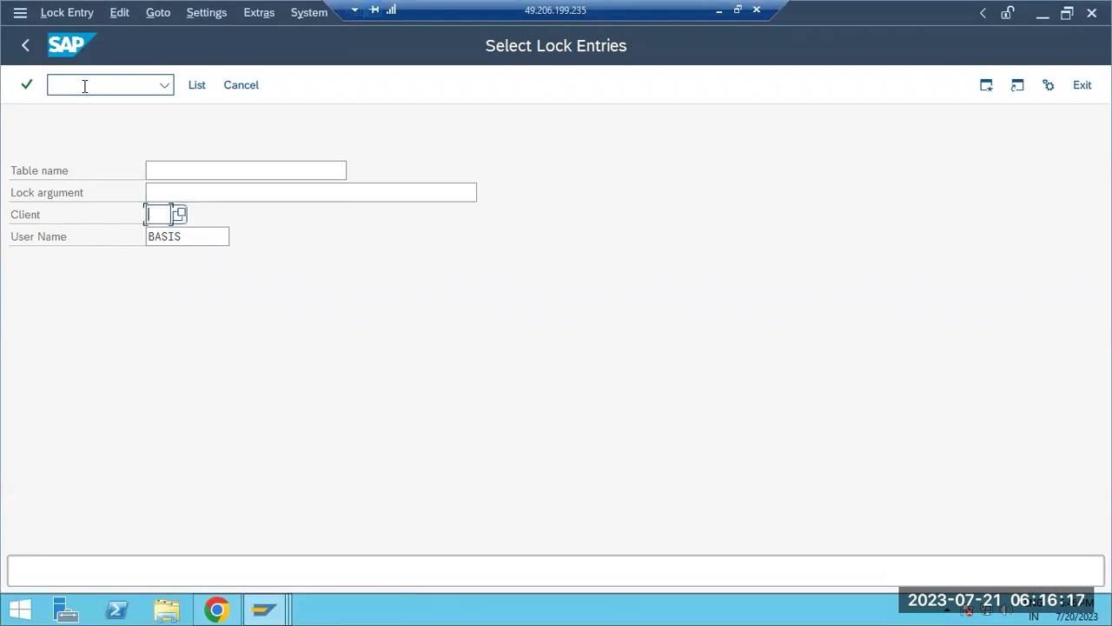
{"action": "key", "text": "Tab"}
{"action": "key", "text": "Delete"}
{"action": "key", "text": "Delete"}
{"action": "key", "text": "Delete"}
{"action": "key", "text": "Delete"}
{"action": "key", "text": "Delete"}
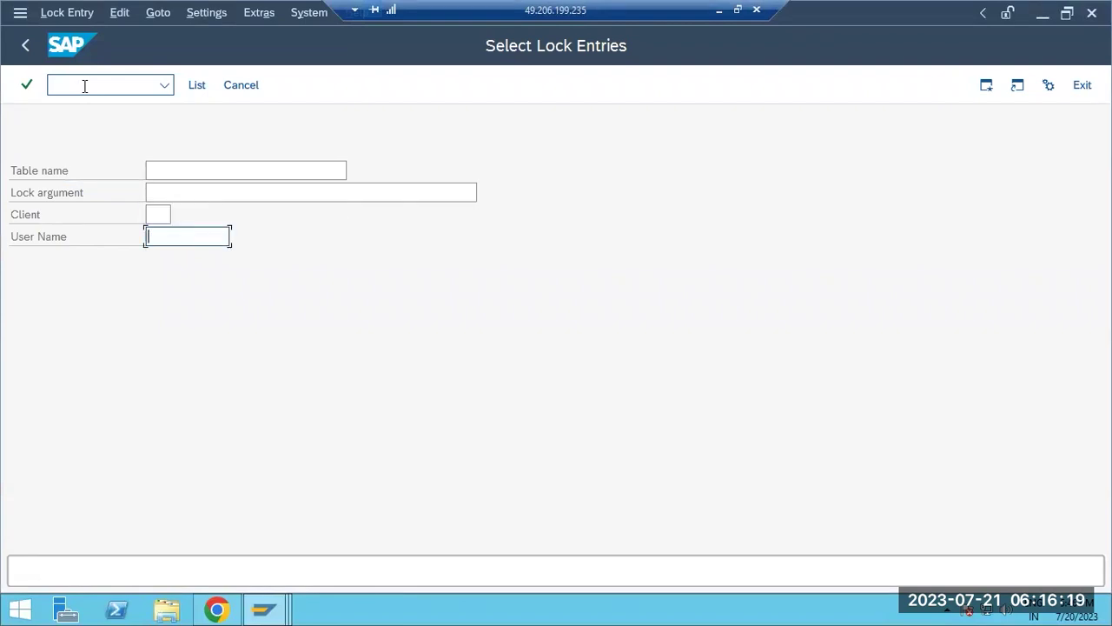
{"action": "left_click", "coordinate": [198, 85]}
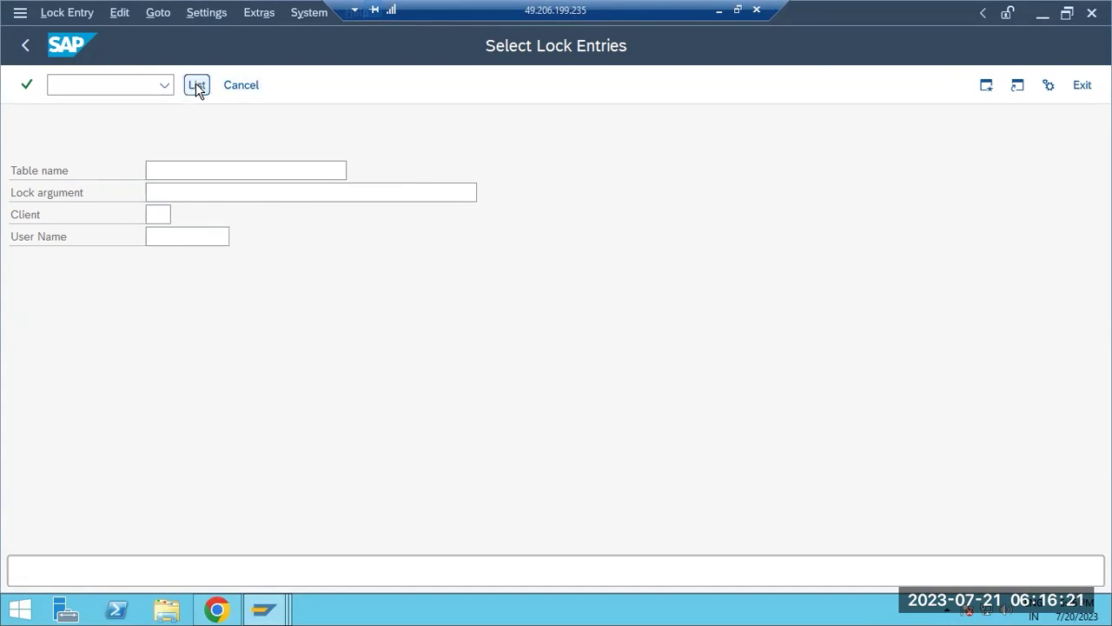
{"action": "left_click", "coordinate": [676, 193]}
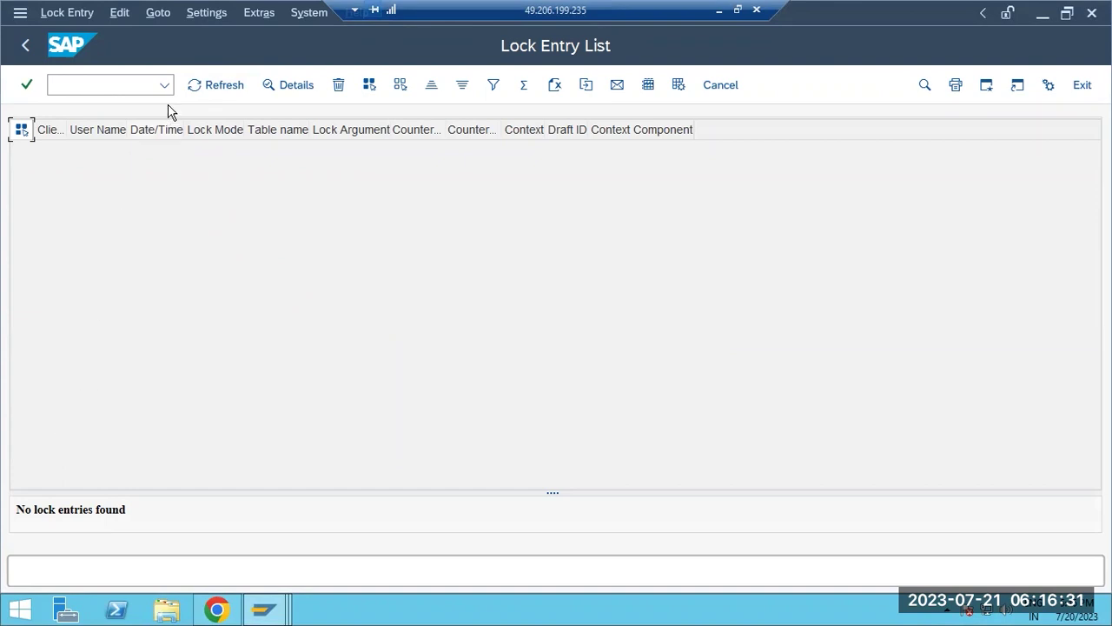
{"action": "left_click", "coordinate": [194, 86]}
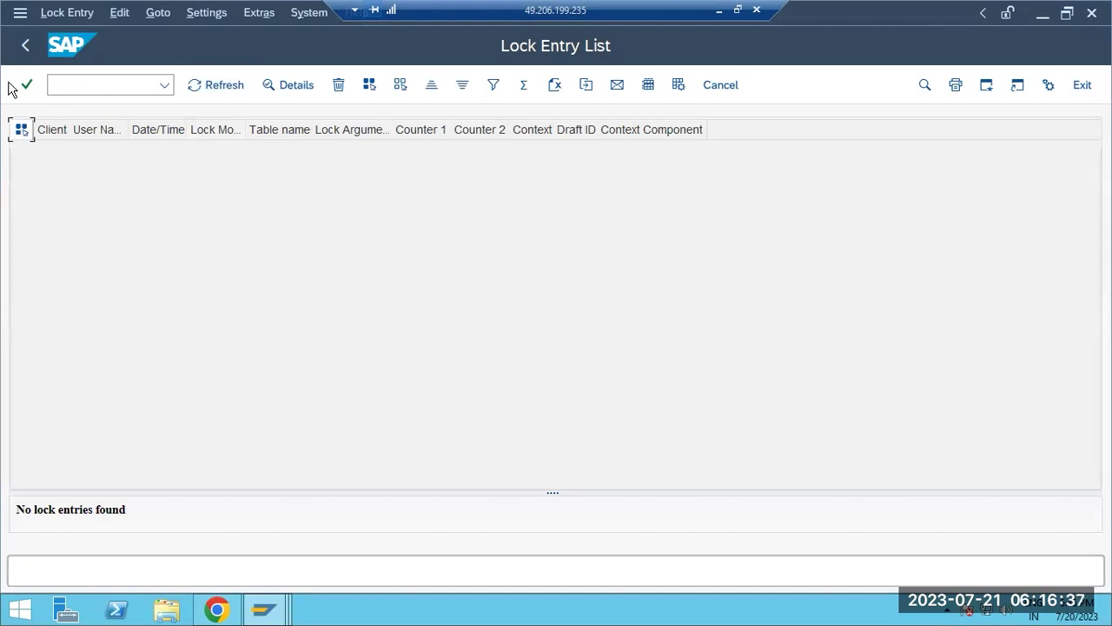
Leave the lock entries transaction back to the SAP start screen and return to the Paint notes.
{"action": "left_click", "coordinate": [29, 47]}
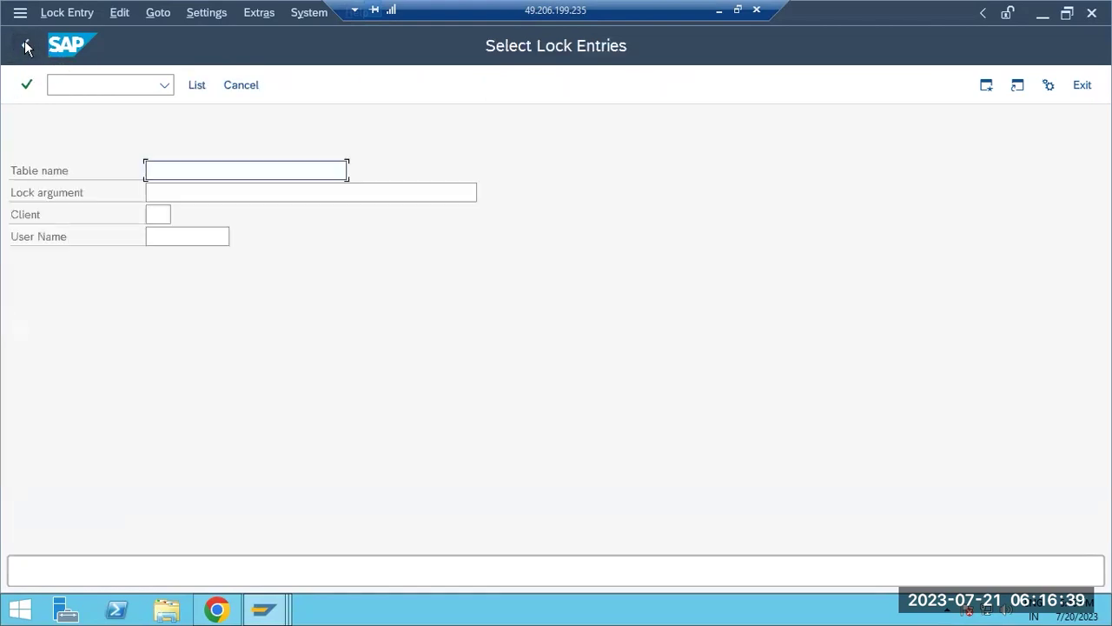
{"action": "left_click", "coordinate": [26, 47]}
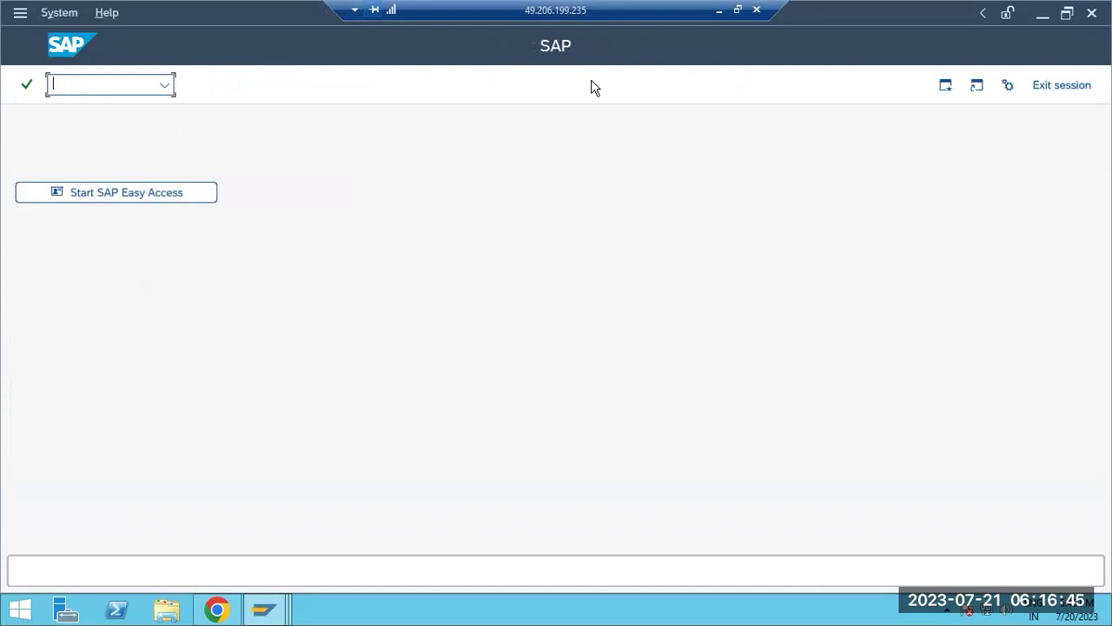
{"action": "left_click", "coordinate": [719, 9]}
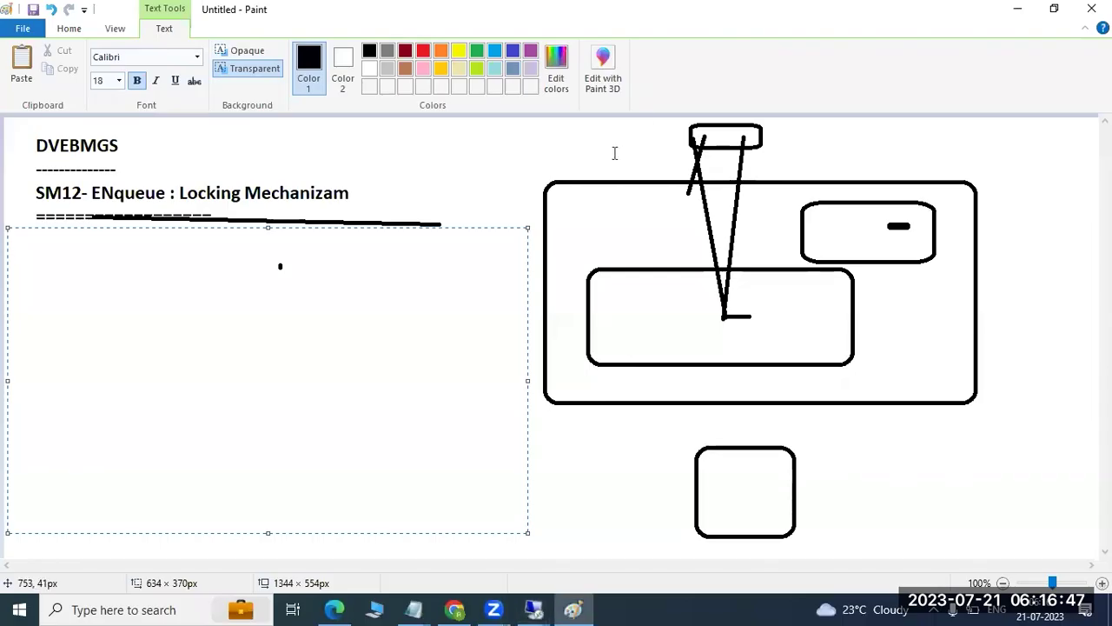
Replace the empty text box with a new one below the SM12 underline and write the heading "BACKGROUND WP:" with a dashed underline.
{"action": "left_click", "coordinate": [613, 447]}
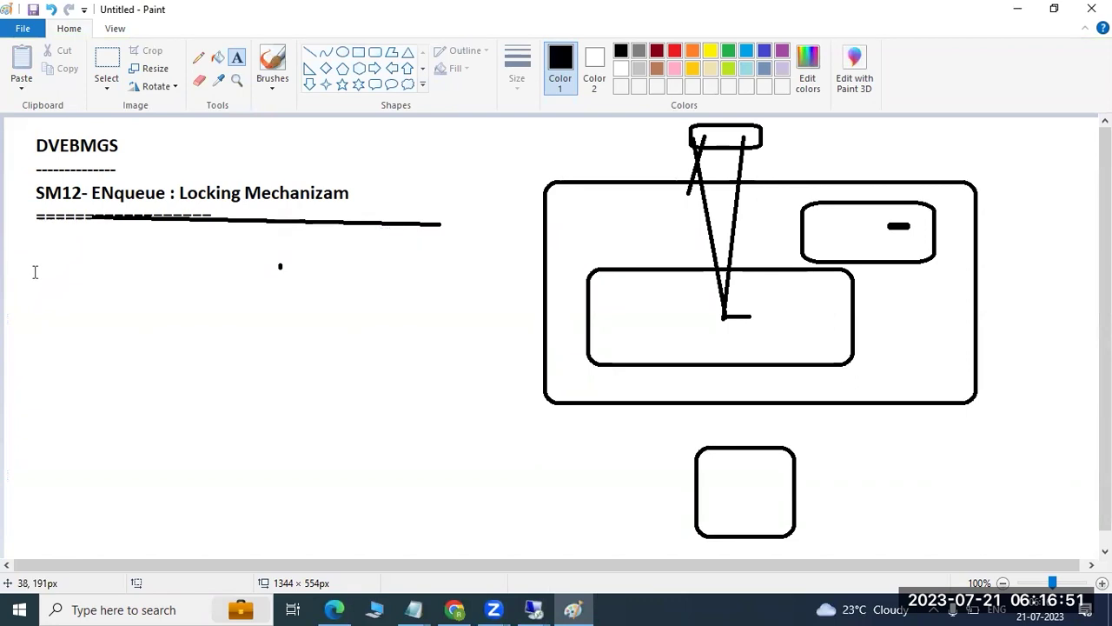
{"action": "left_click_drag", "start_coordinate": [18, 238], "coordinate": [533, 538]}
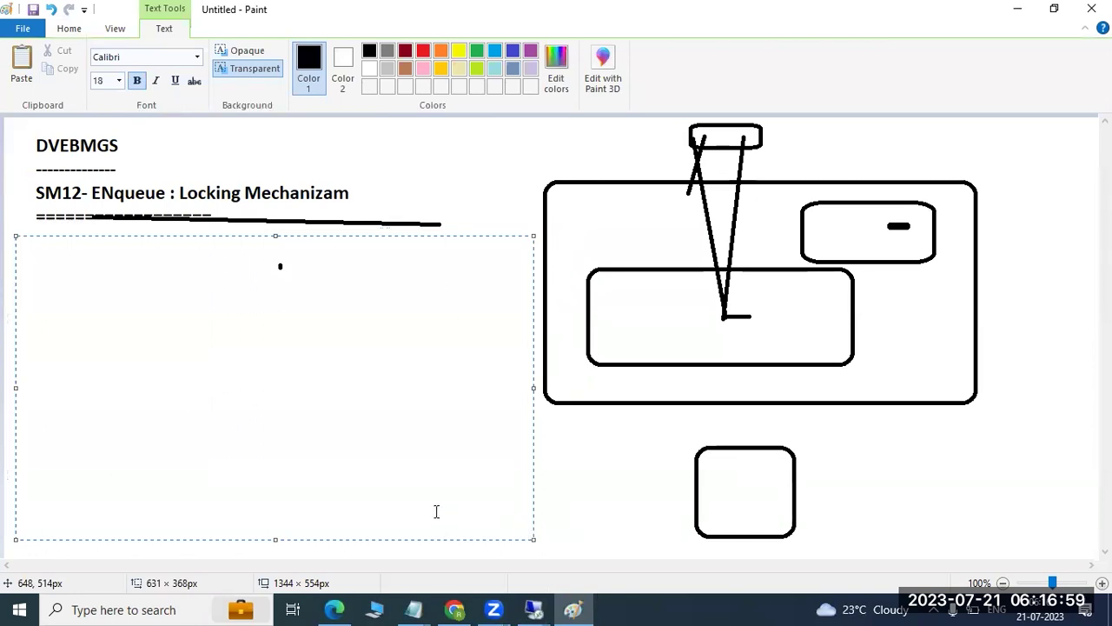
{"action": "type", "text": "BACKGROUND WP"}
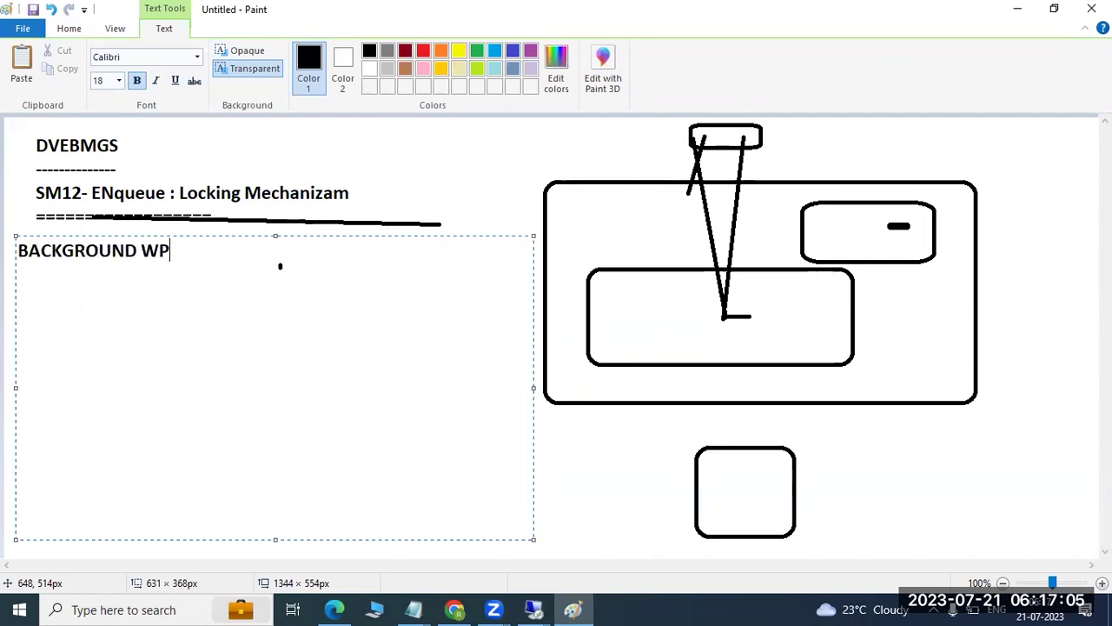
{"action": "type", "text": ":"}
{"action": "key", "text": "Return"}
{"action": "type", "text": "-----------------------"}
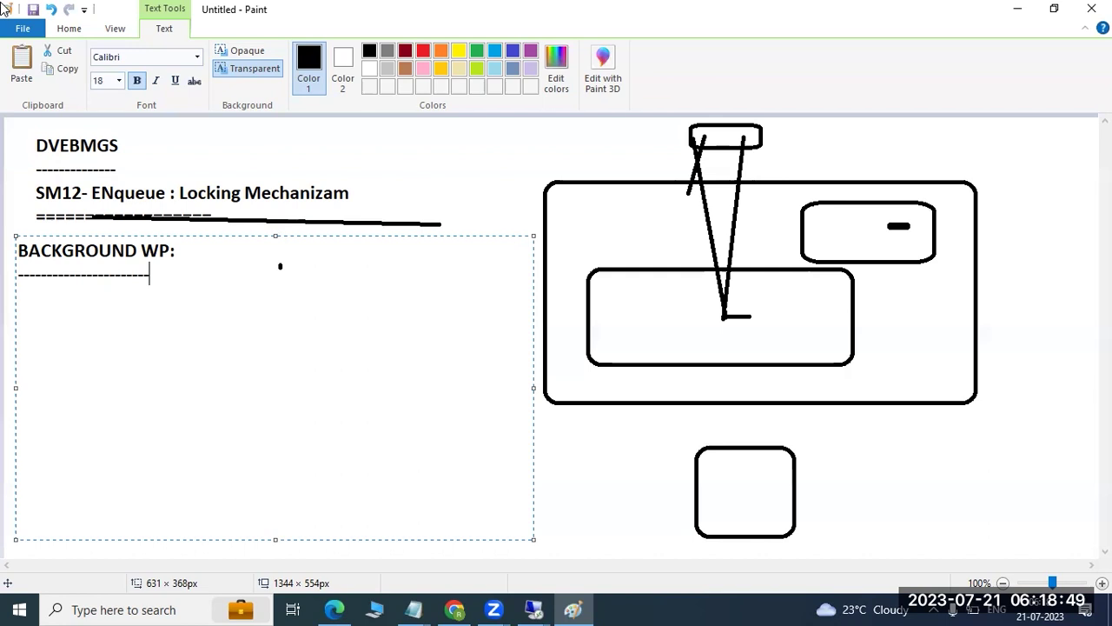
{"action": "key", "text": "Return"}
{"action": "key", "text": "Return"}
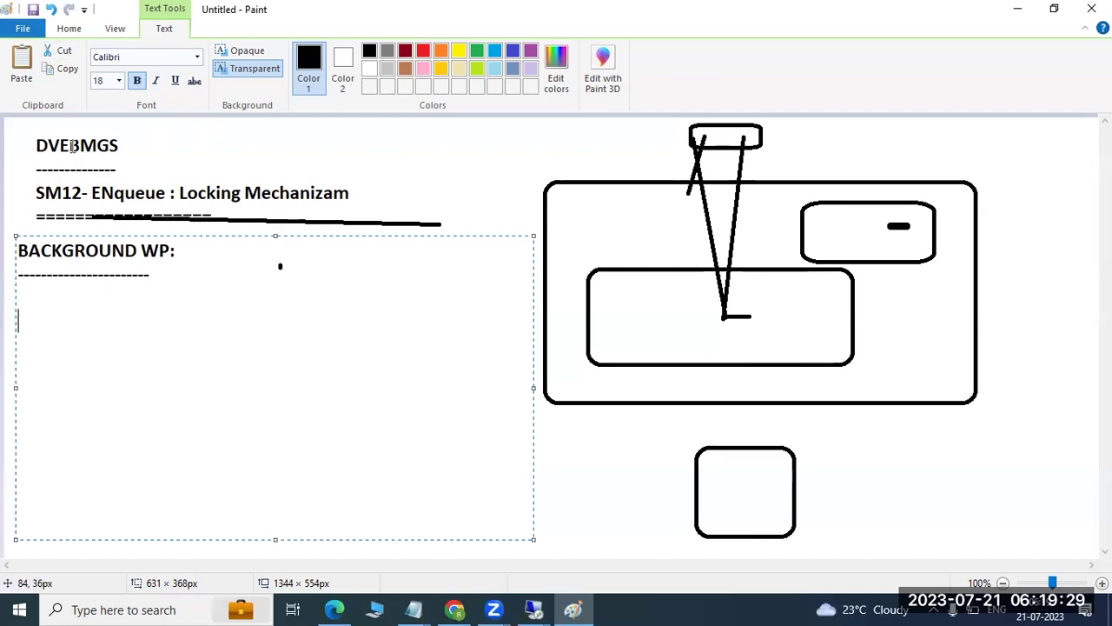
{"action": "left_click", "coordinate": [35, 149]}
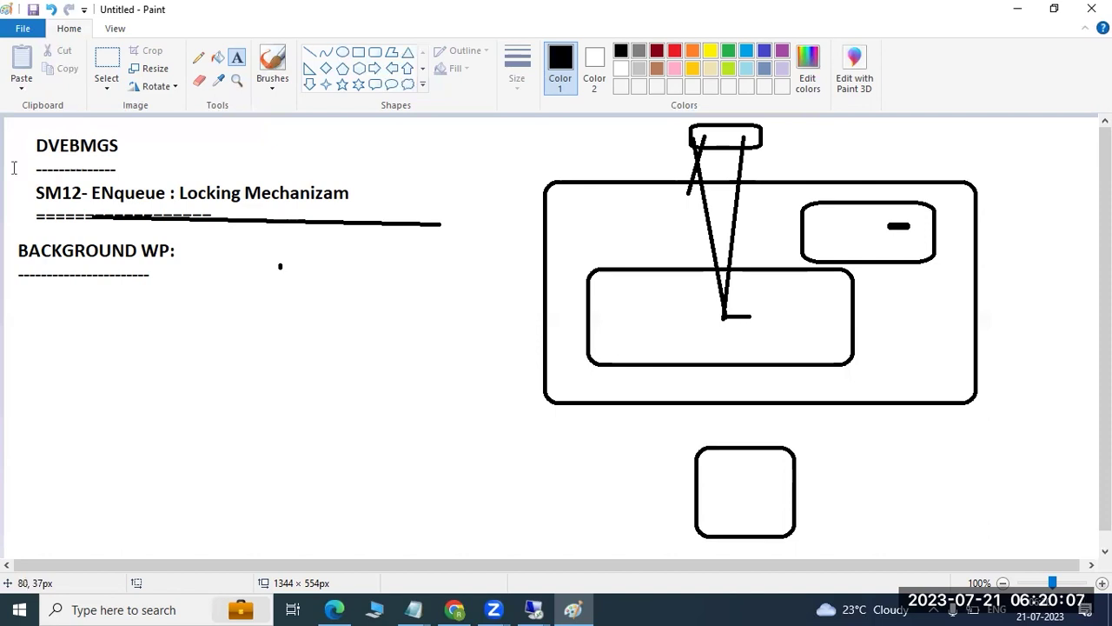
Add a text box below the BACKGROUND WP underline reading "SA38/SE38 are the T-codes for programs or rpeorts execution".
{"action": "left_click_drag", "start_coordinate": [17, 281], "coordinate": [532, 551]}
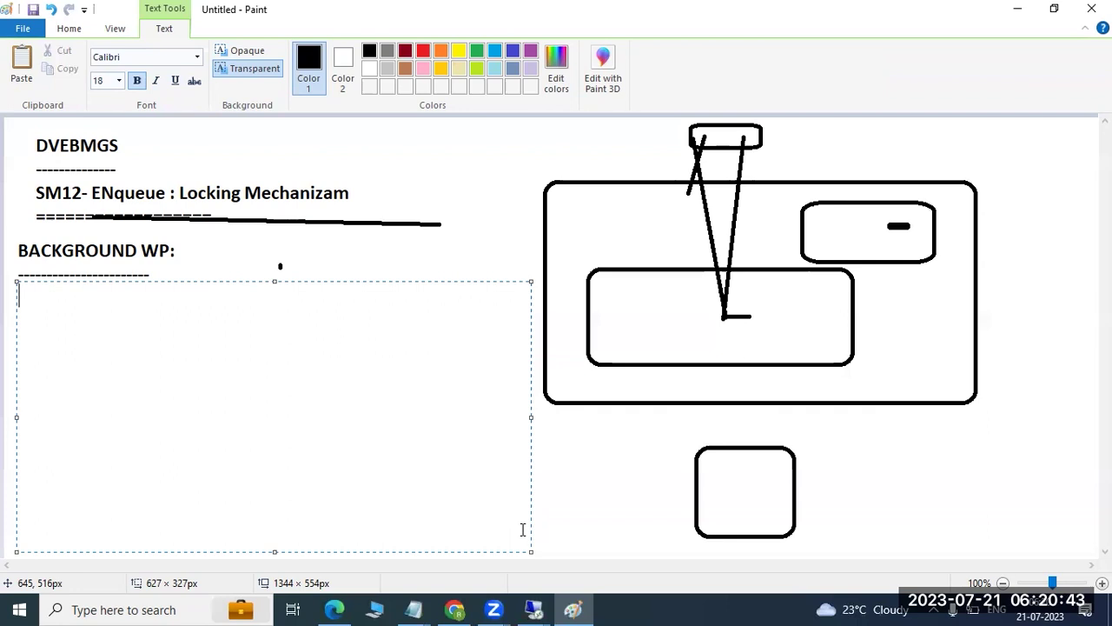
{"action": "type", "text": "SA38/Se"}
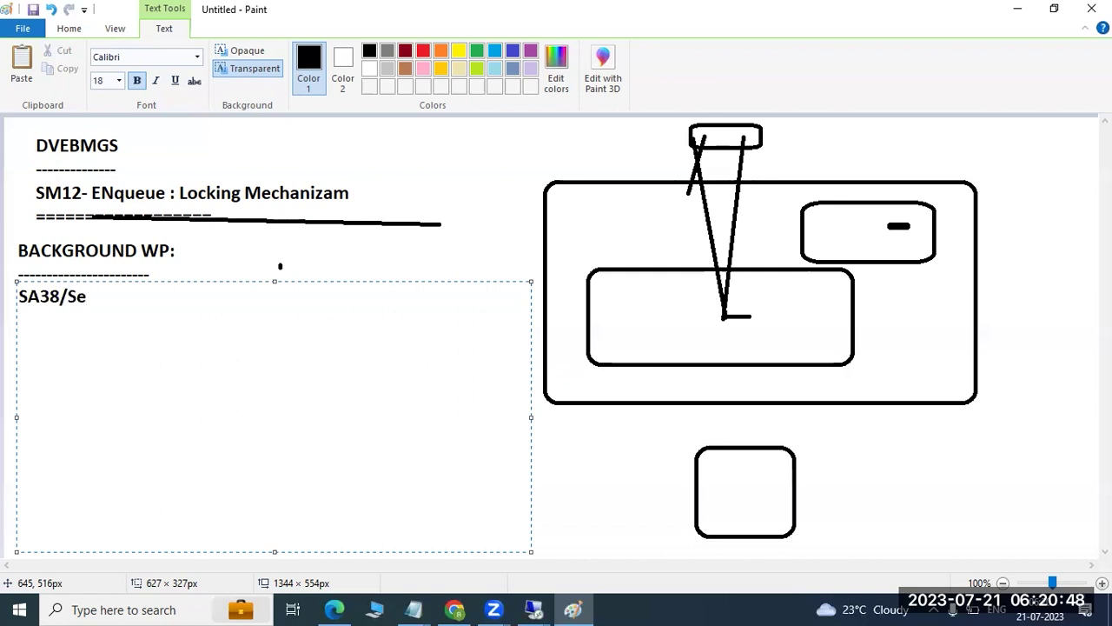
{"action": "key", "text": "BackSpace"}
{"action": "type", "text": "E38 ar"}
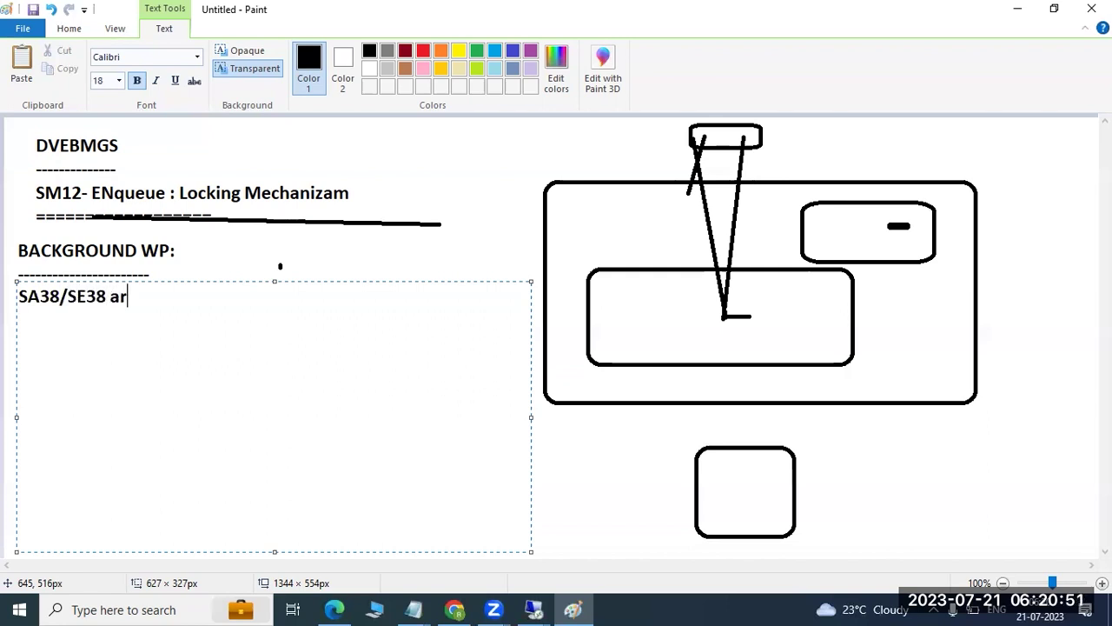
{"action": "type", "text": "e the T-codes"}
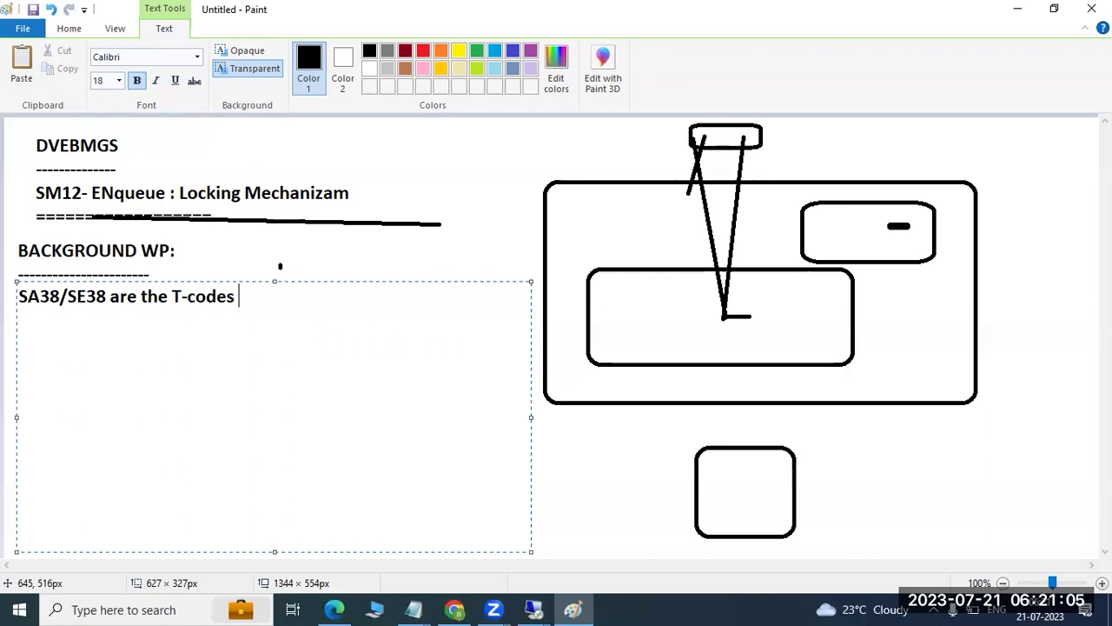
{"action": "type", "text": "fo"}
{"action": "type", "text": "programs or "}
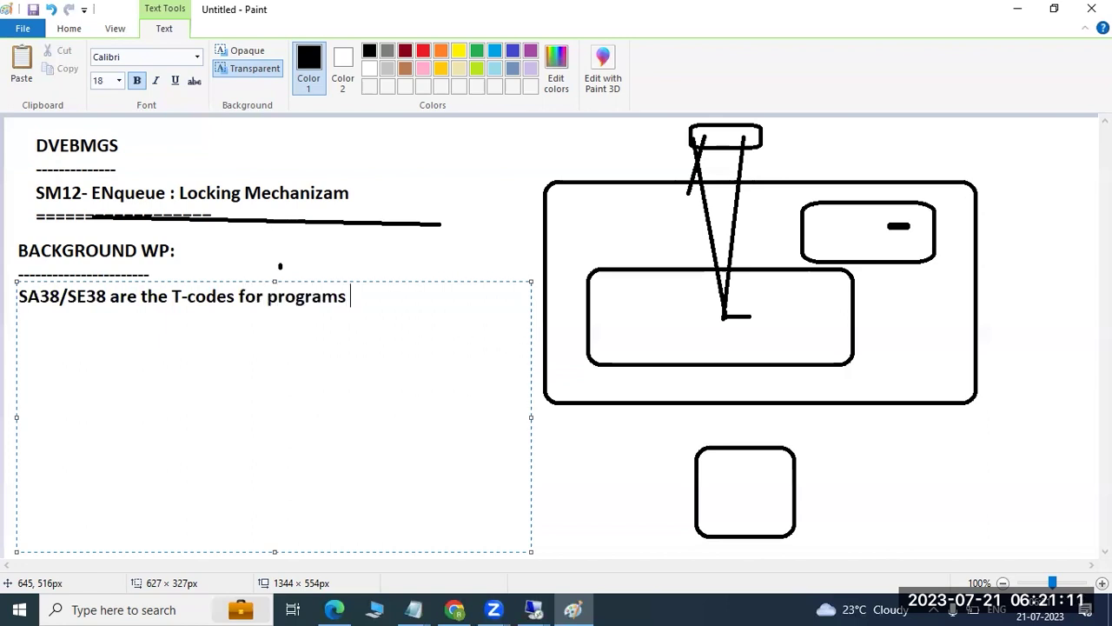
{"action": "type", "text": "rpeorts"}
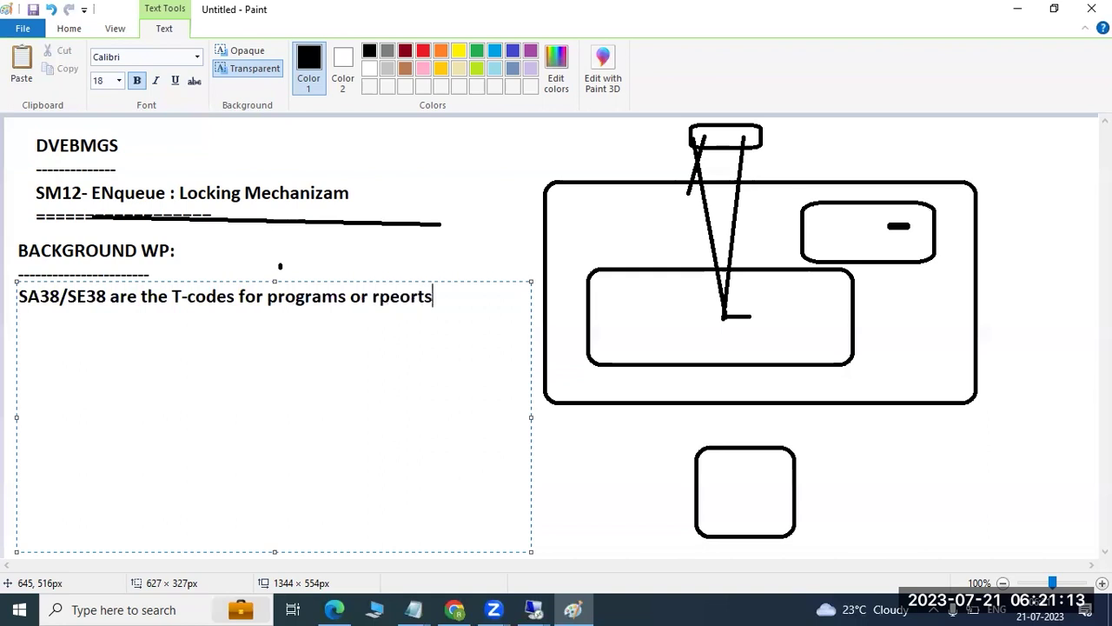
{"action": "type", "text": " execution"}
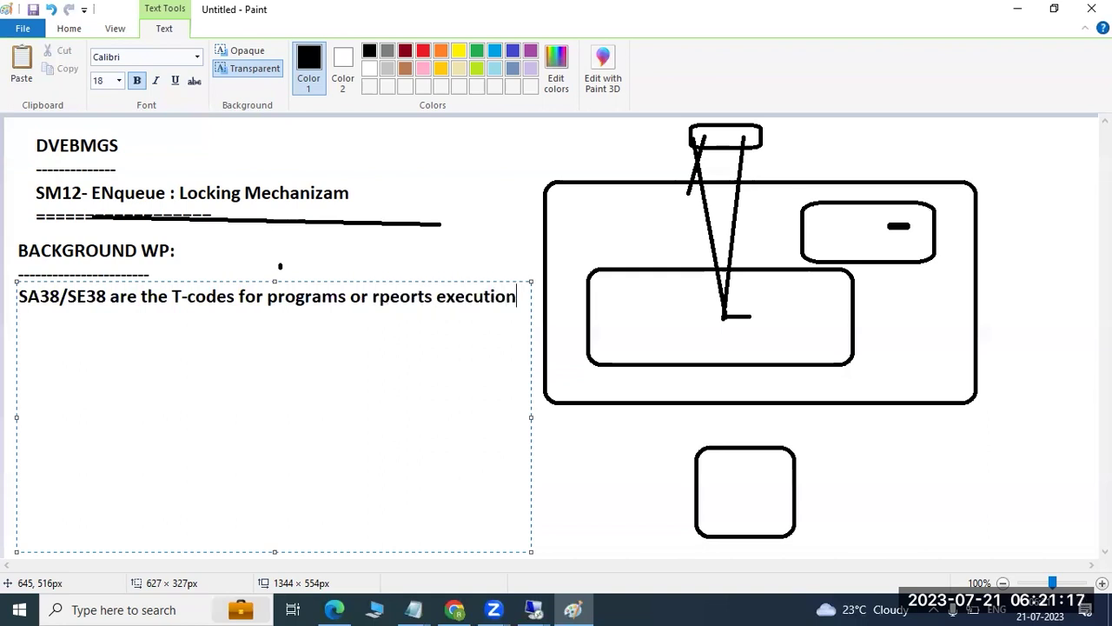
Correct the misspelled "rpeorts" to "reports" in the note and place the cursor at the end of the line.
{"action": "key", "text": "Left"}
{"action": "key", "text": "Left"}
{"action": "key", "text": "Left"}
{"action": "key", "text": "Left"}
{"action": "key", "text": "Left"}
{"action": "key", "text": "Left"}
{"action": "key", "text": "Left"}
{"action": "key", "text": "Left"}
{"action": "key", "text": "Left"}
{"action": "key", "text": "Left"}
{"action": "key", "text": "Left"}
{"action": "key", "text": "Left"}
{"action": "key", "text": "Left"}
{"action": "key", "text": "Left"}
{"action": "key", "text": "BackSpace"}
{"action": "key", "text": "BackSpace"}
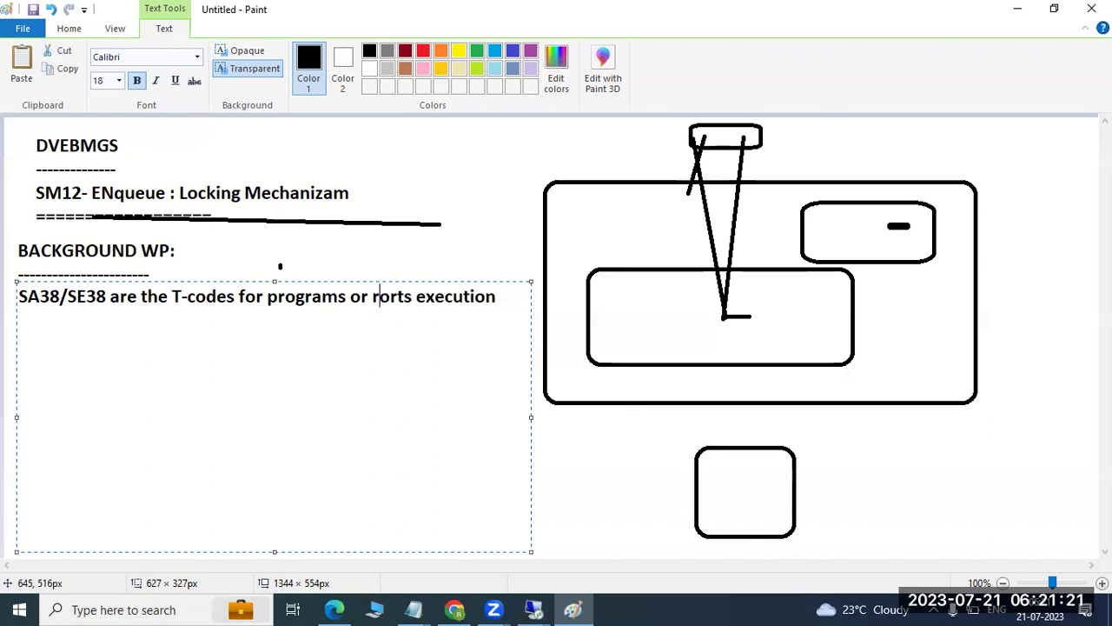
{"action": "type", "text": "e"}
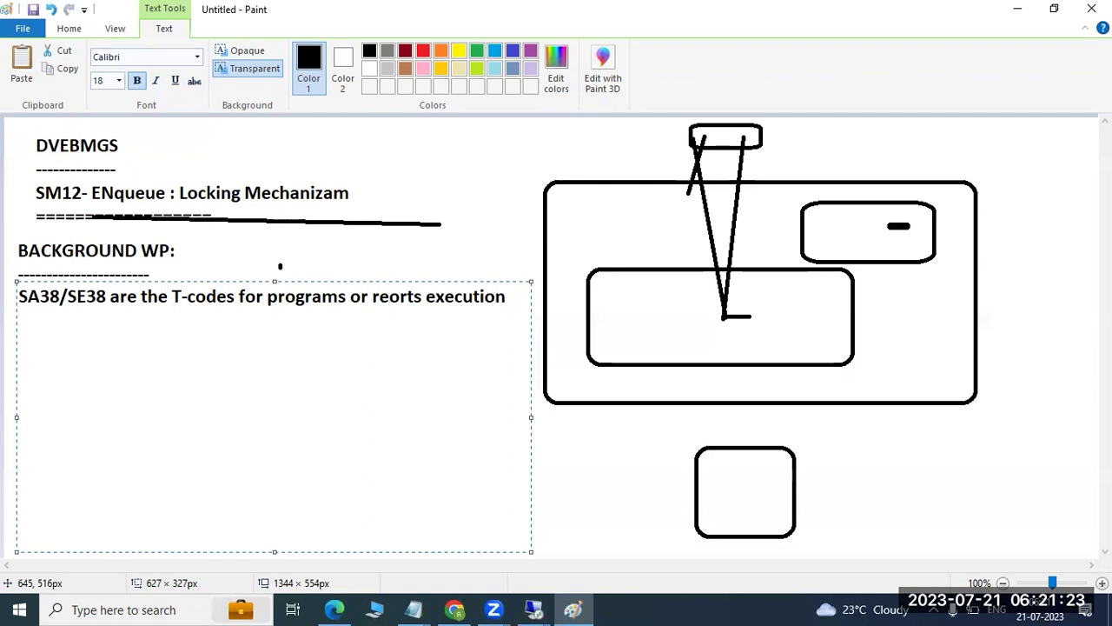
{"action": "type", "text": "p"}
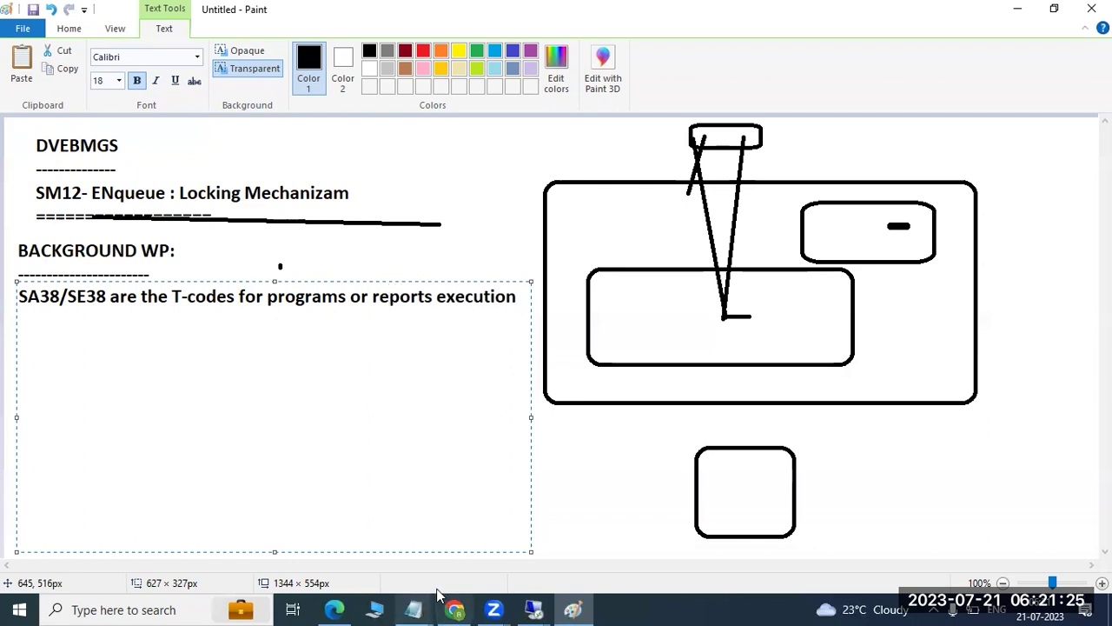
{"action": "left_click", "coordinate": [517, 297]}
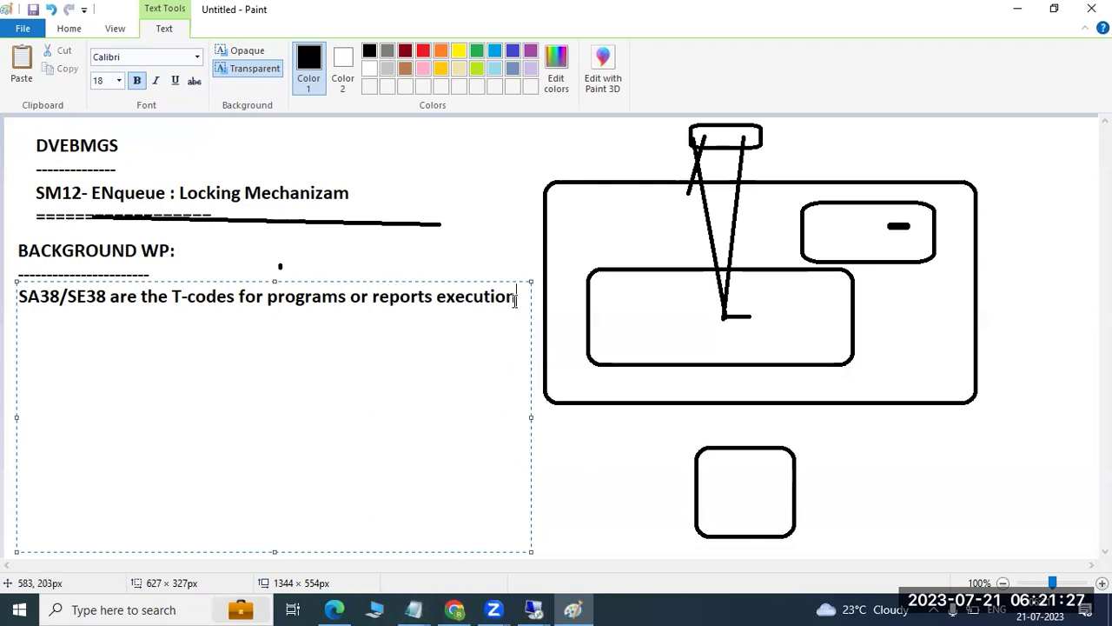
Switch to the SAP session in the remote desktop and open the ABAP program execution transaction with sa38.
{"action": "mouse_move", "coordinate": [534, 607]}
{"action": "left_click", "coordinate": [561, 547]}
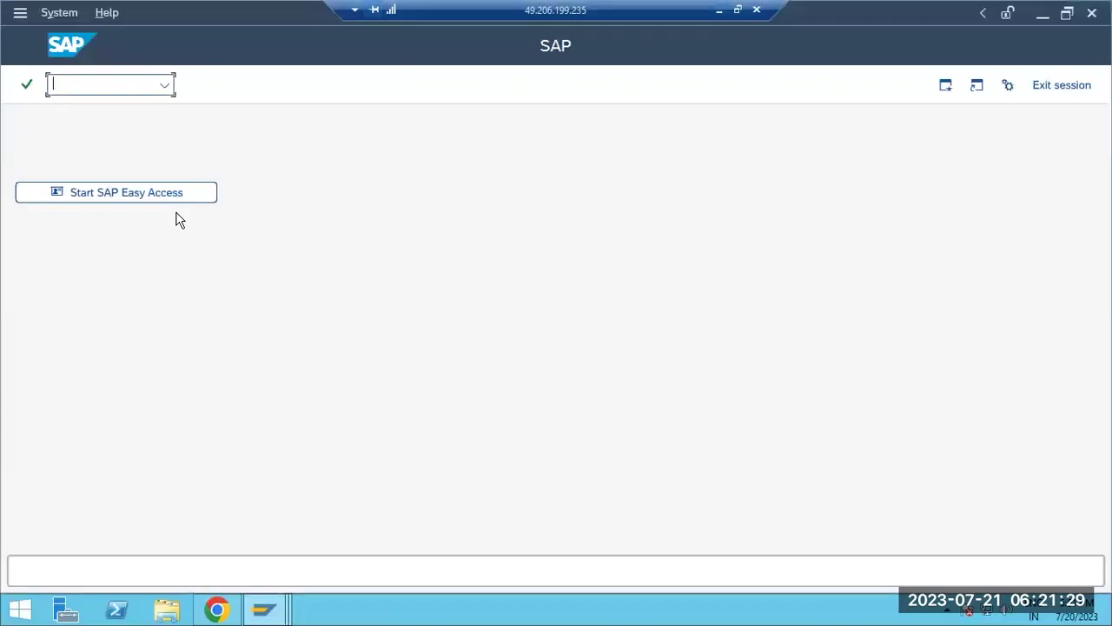
{"action": "type", "text": "sa38"}
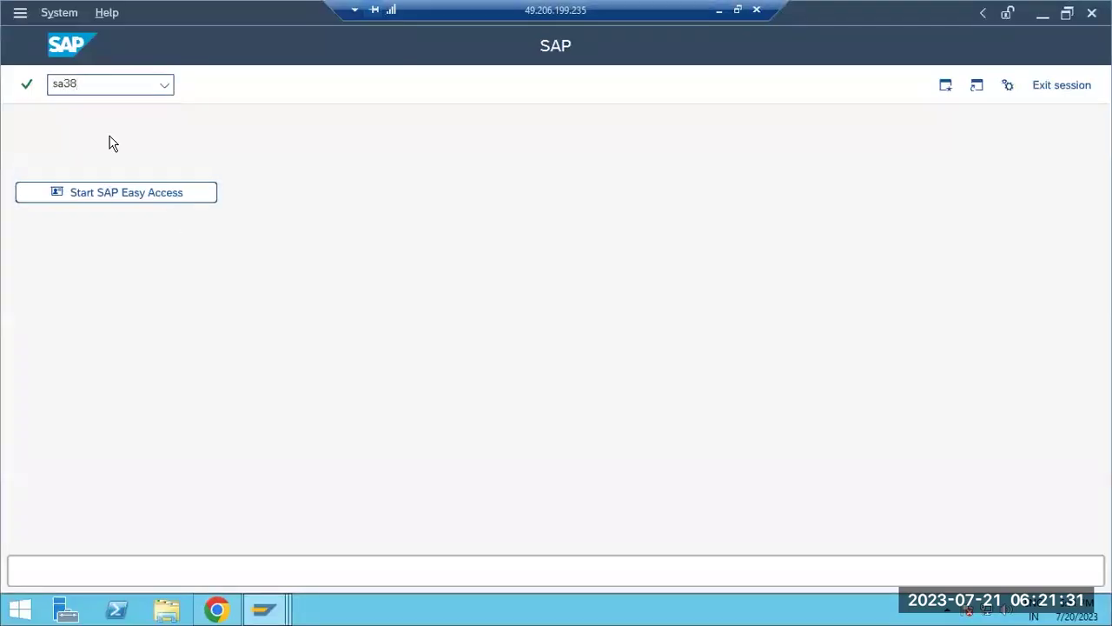
{"action": "key", "text": "Return"}
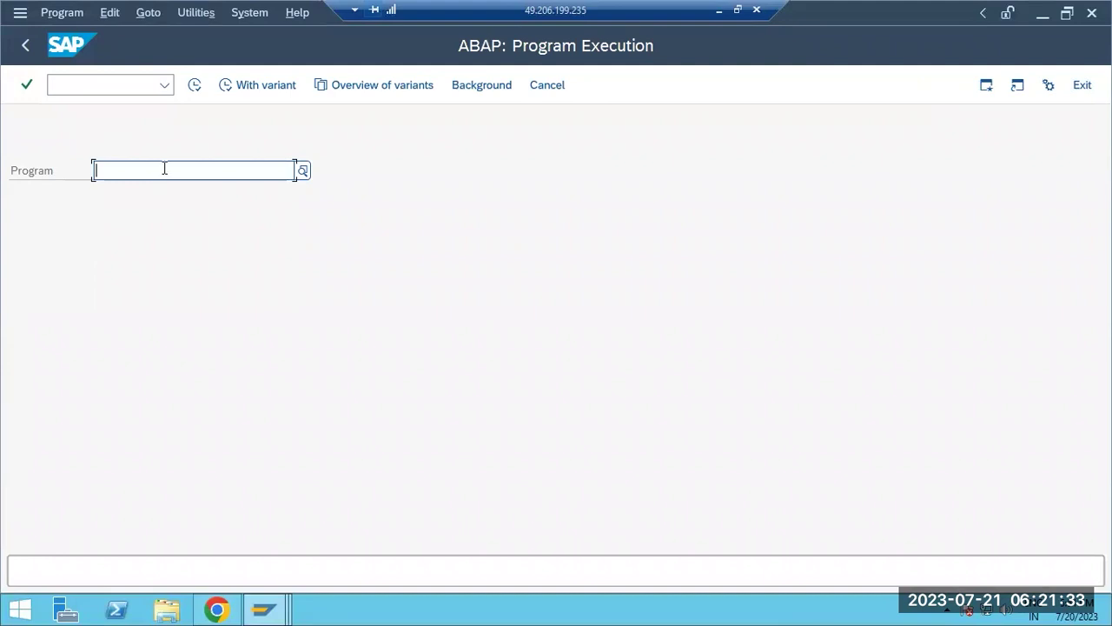
Search the repository for programs without restrictions, choose /OSP/DUET_CJS_VIEWER from the end of the list, and execute it.
{"action": "left_click", "coordinate": [302, 171]}
{"action": "left_click", "coordinate": [461, 574]}
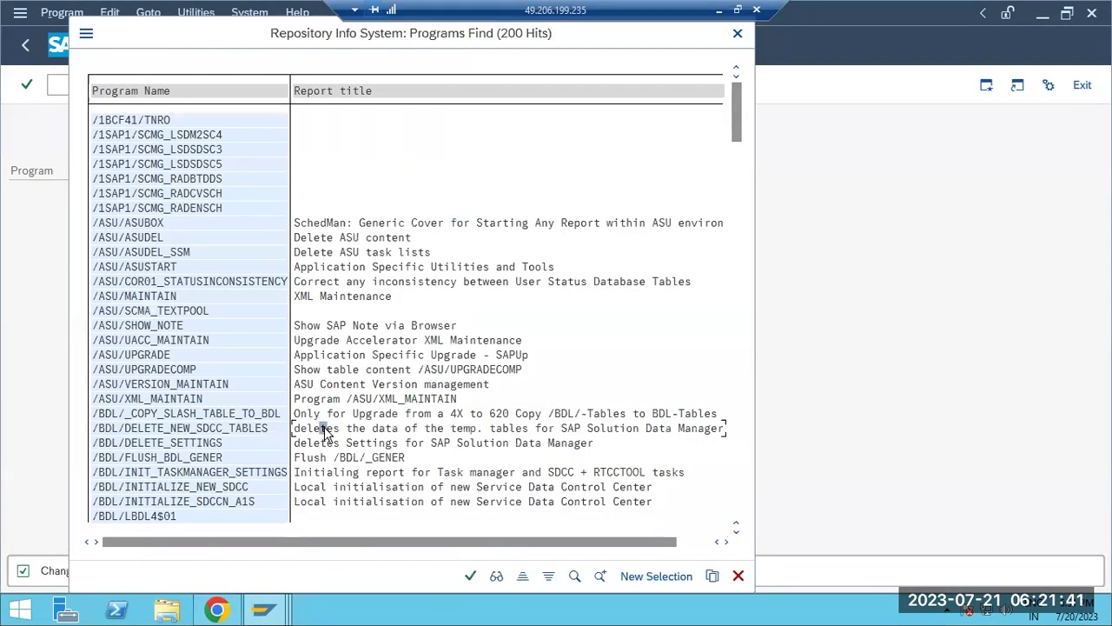
{"action": "scroll", "coordinate": [192, 436], "scroll_direction": "down", "scroll_amount": 3}
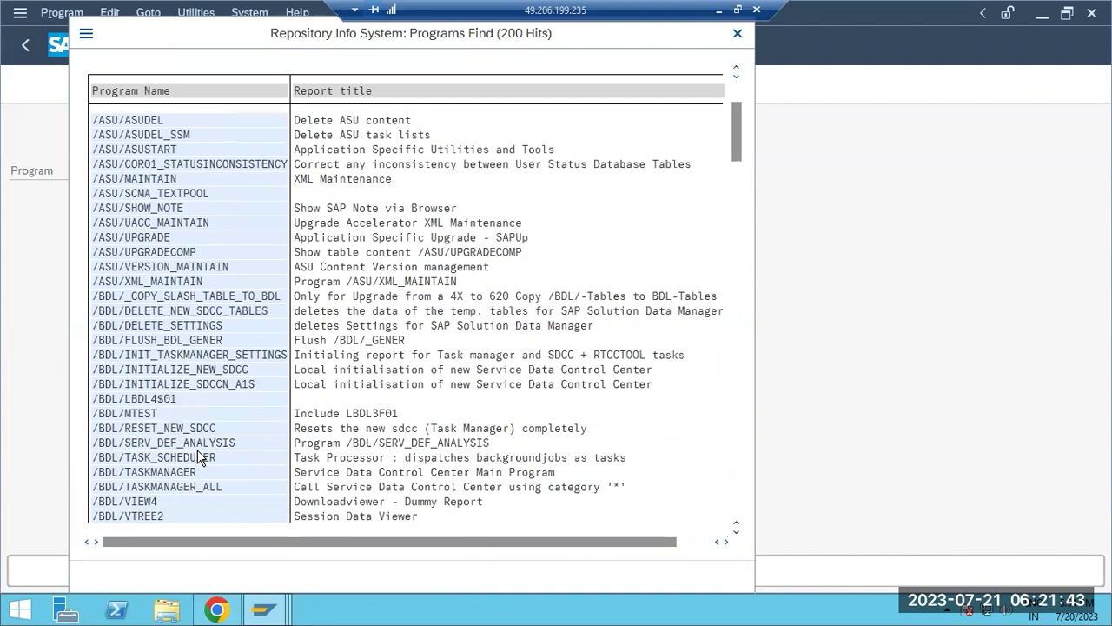
{"action": "scroll", "coordinate": [198, 458], "scroll_direction": "down", "scroll_amount": 1}
{"action": "left_click_drag", "start_coordinate": [733, 150], "coordinate": [721, 531]}
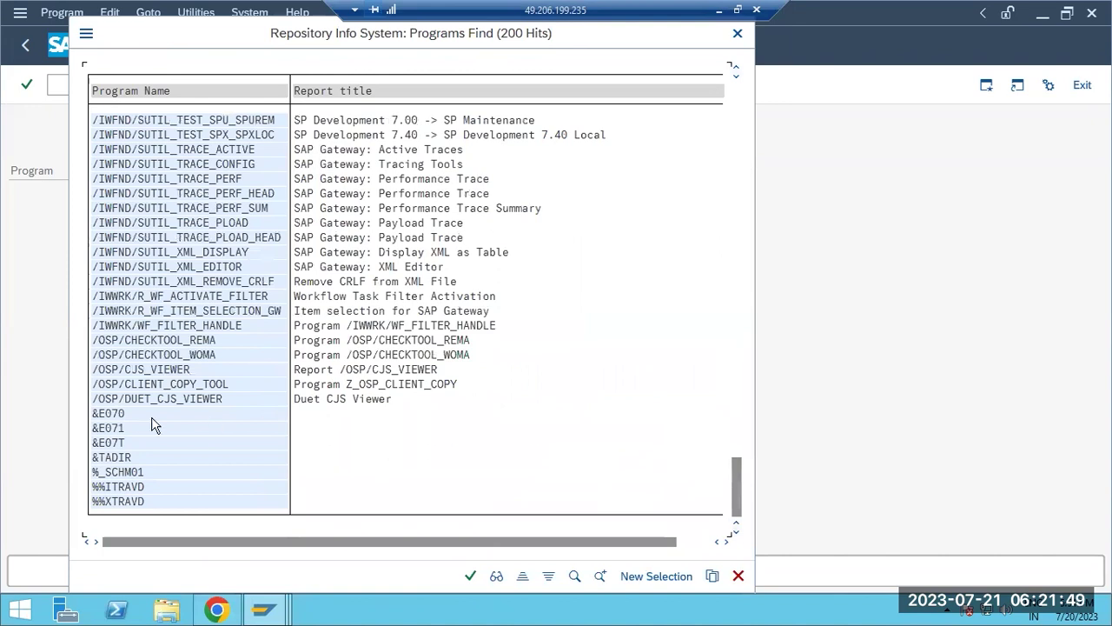
{"action": "double_click", "coordinate": [134, 398]}
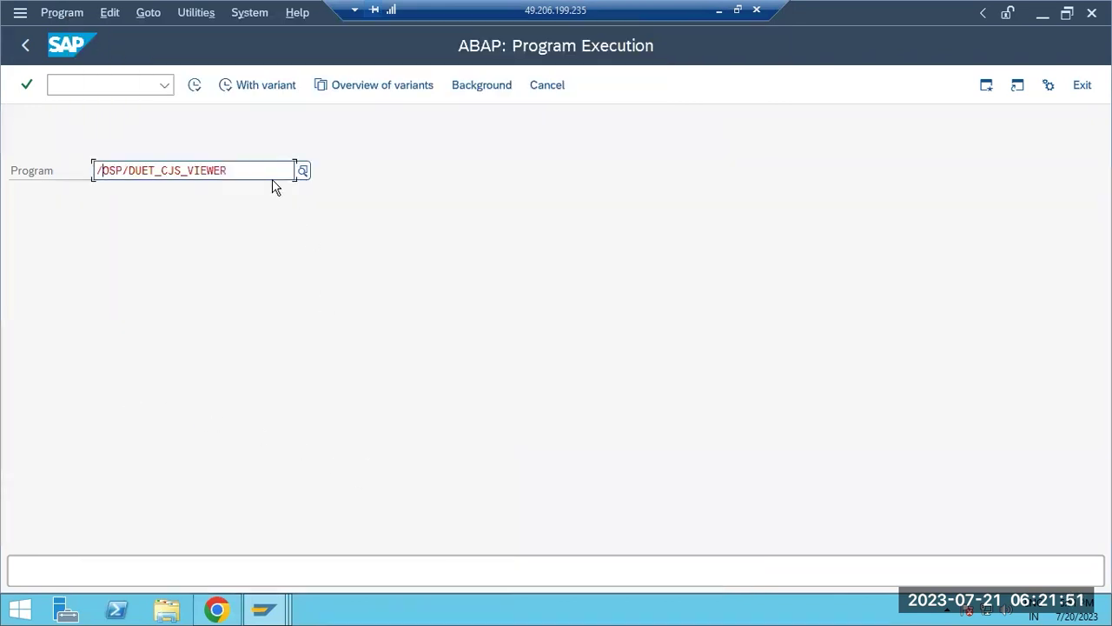
{"action": "left_click", "coordinate": [194, 86]}
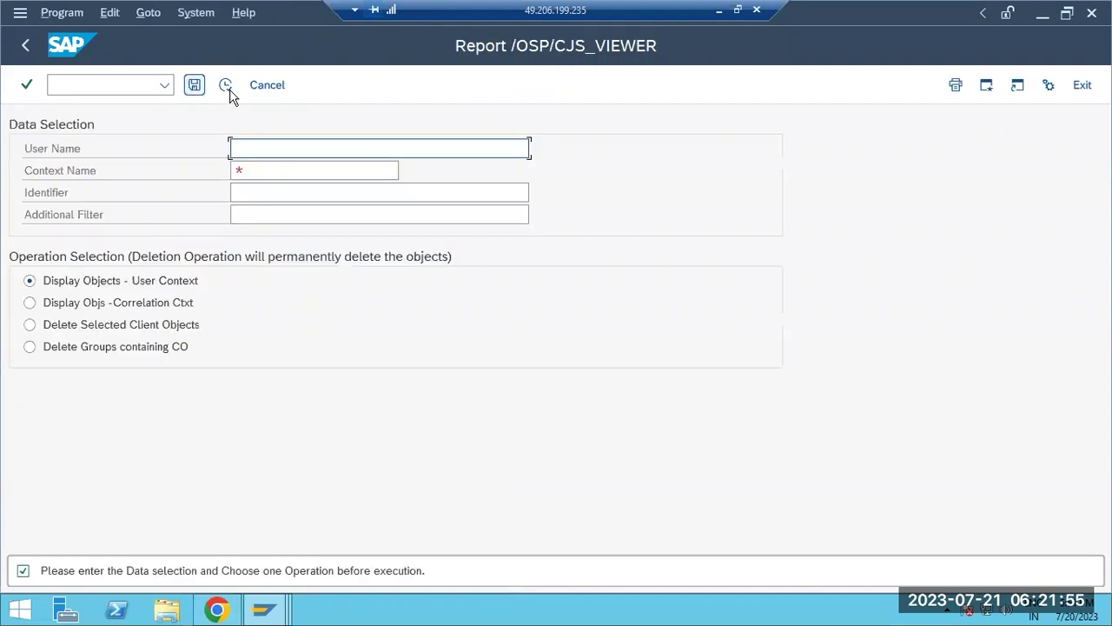
Execute the report with user name BASIS and context name a, and return to the SAP start screen.
{"action": "left_click", "coordinate": [226, 86]}
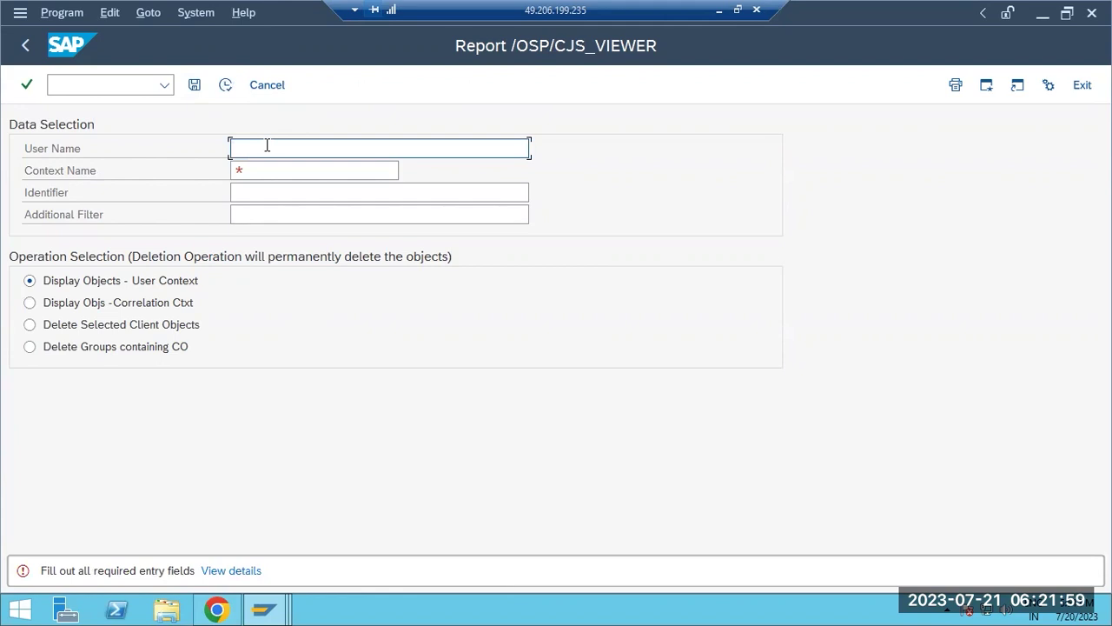
{"action": "type", "text": "BASIS"}
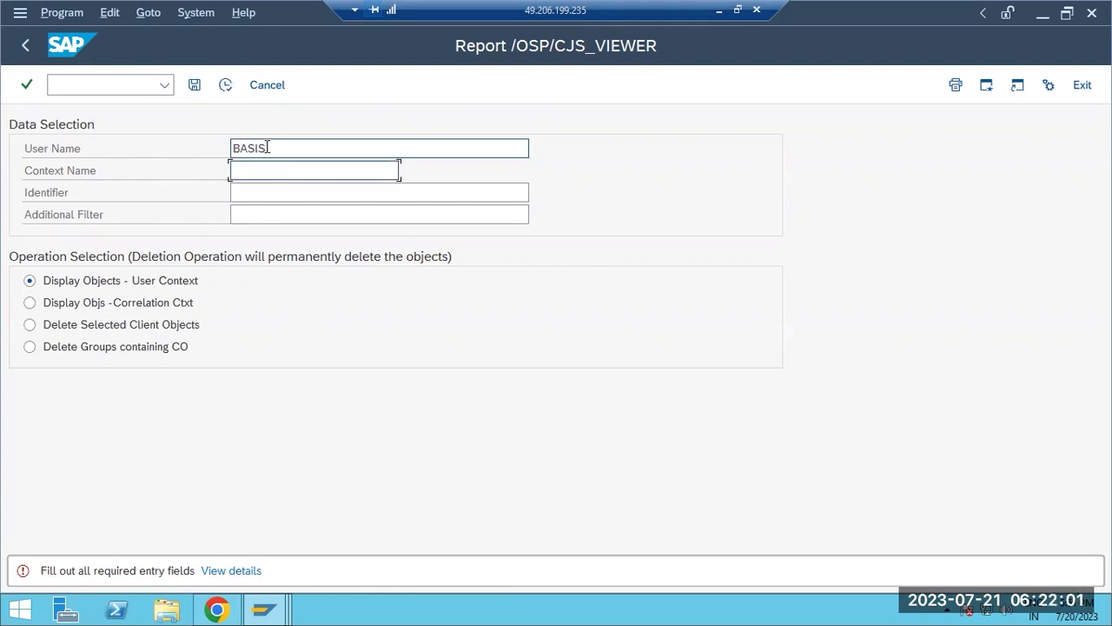
{"action": "left_click", "coordinate": [280, 169]}
{"action": "type", "text": "a"}
{"action": "left_click", "coordinate": [225, 86]}
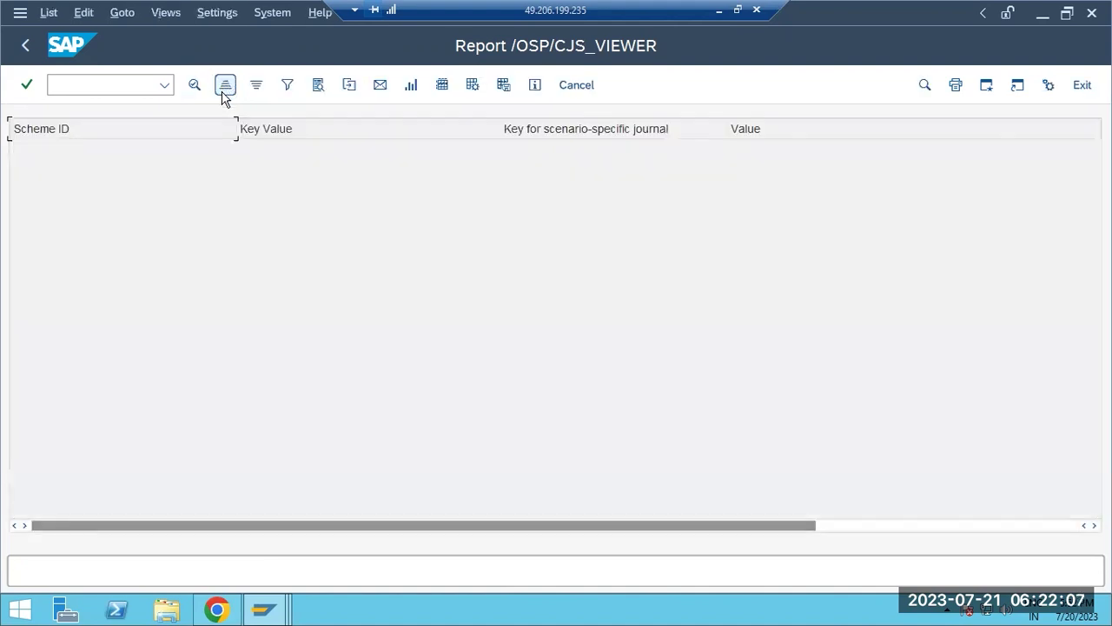
{"action": "left_click", "coordinate": [25, 55]}
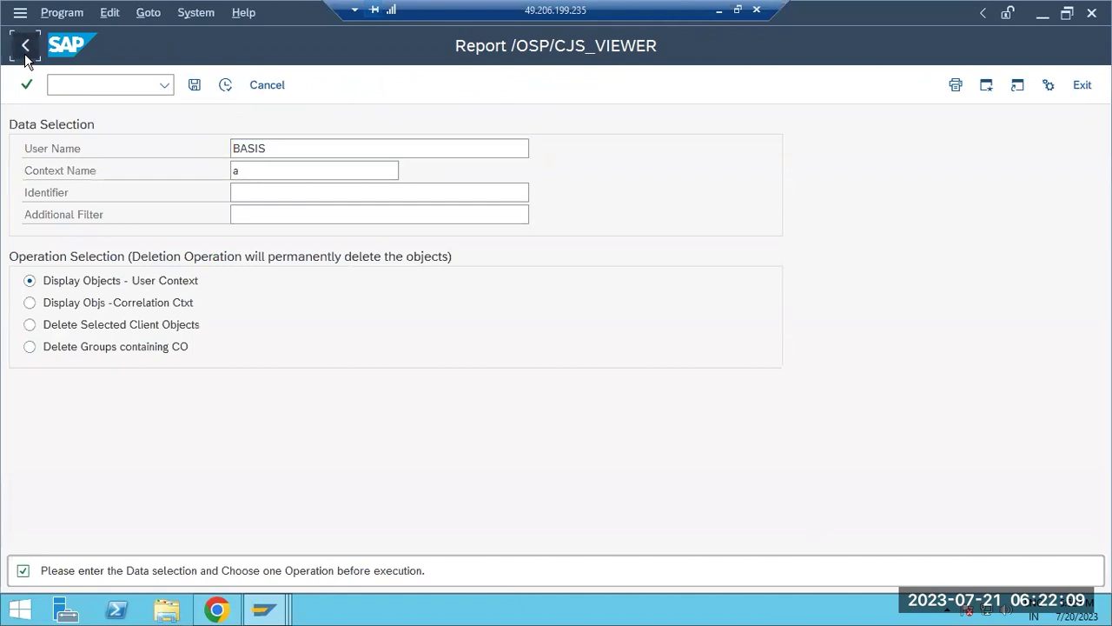
{"action": "left_click", "coordinate": [24, 54]}
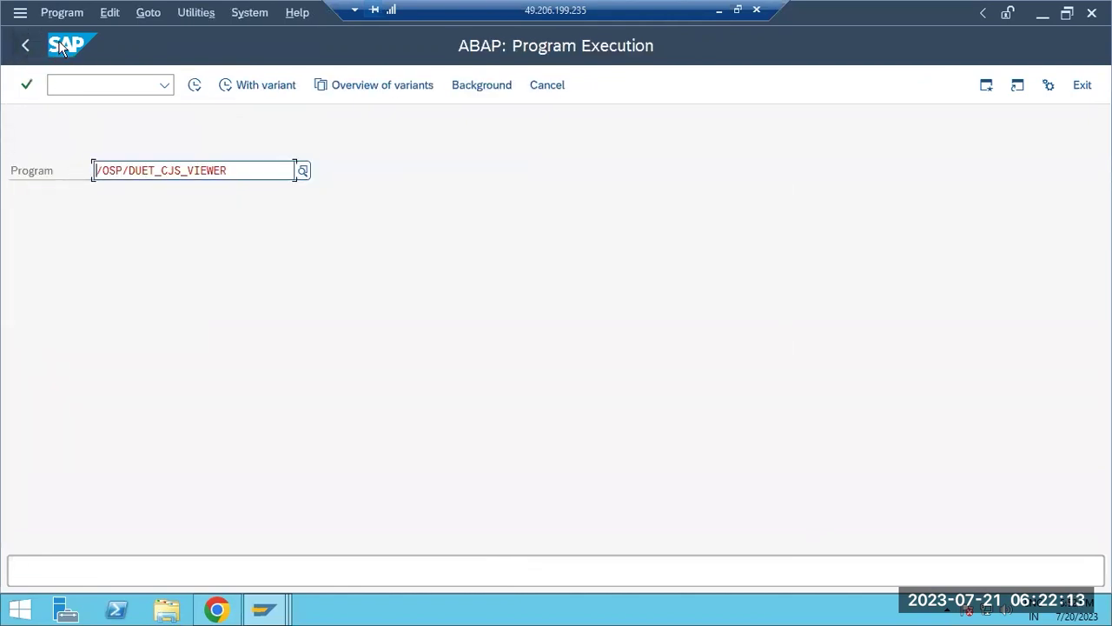
{"action": "left_click", "coordinate": [34, 49]}
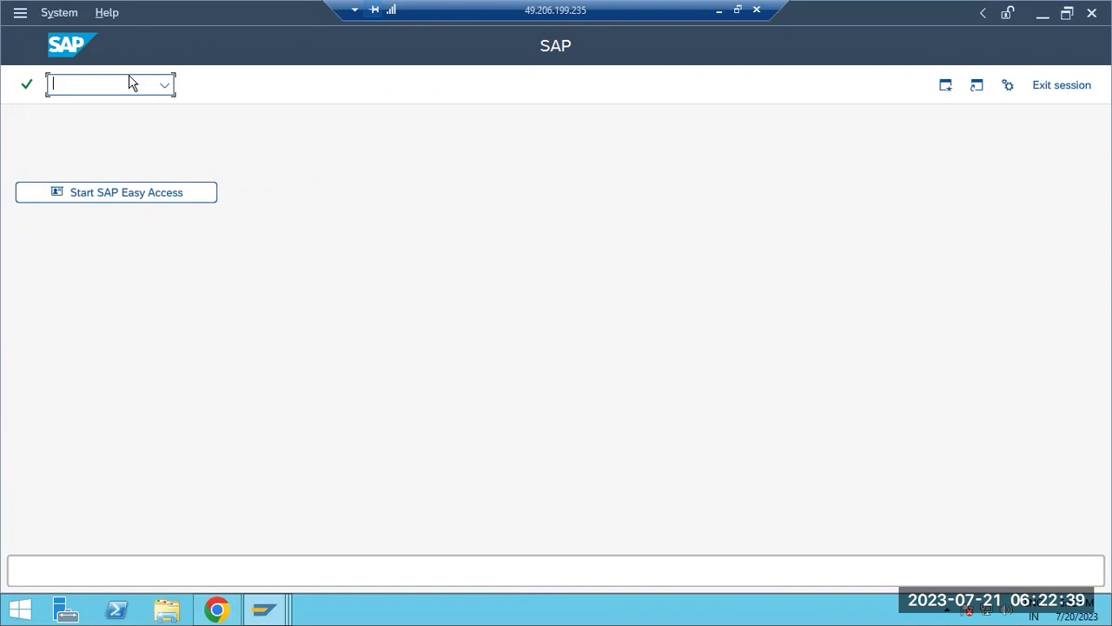
Reopen the program execution transaction with sa38, try to look up the available programs, and return to the start screen.
{"action": "left_click", "coordinate": [164, 85]}
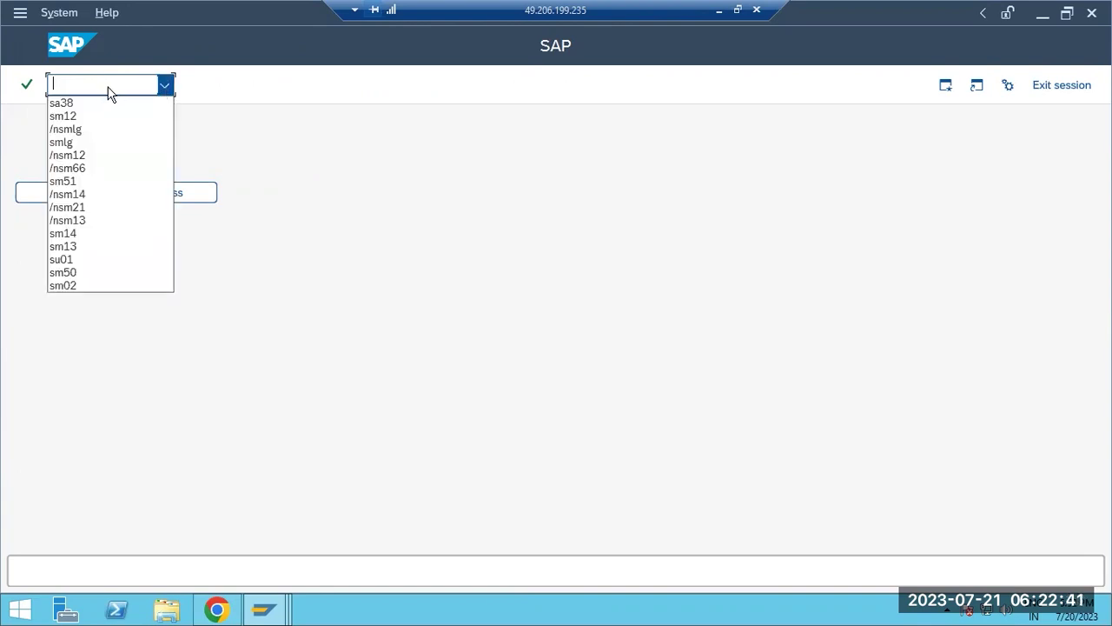
{"action": "left_click", "coordinate": [64, 104]}
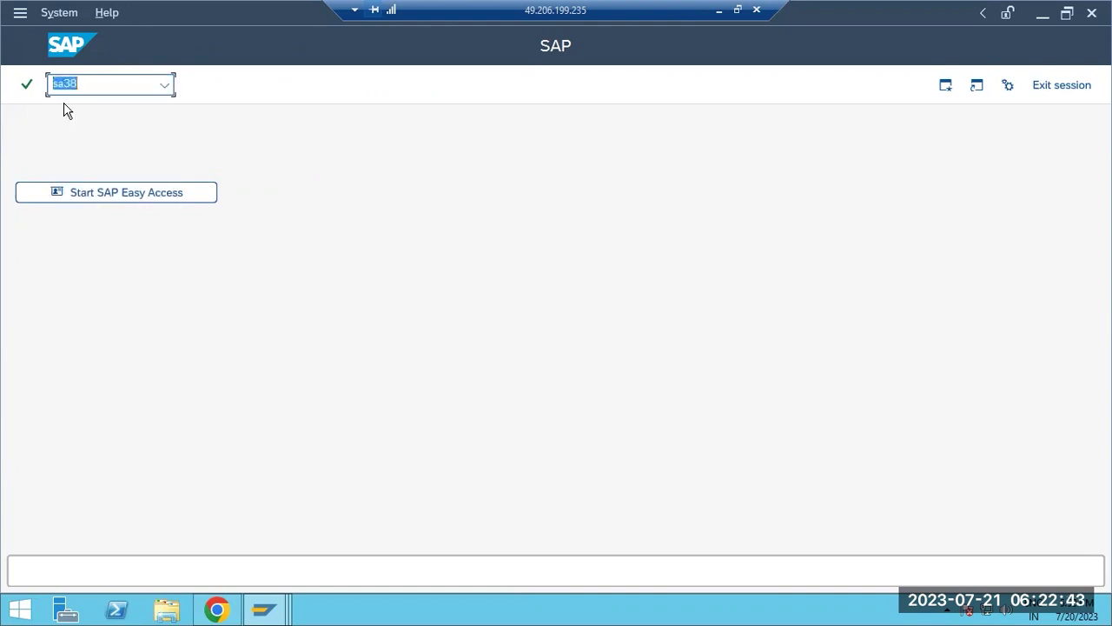
{"action": "key", "text": "Return"}
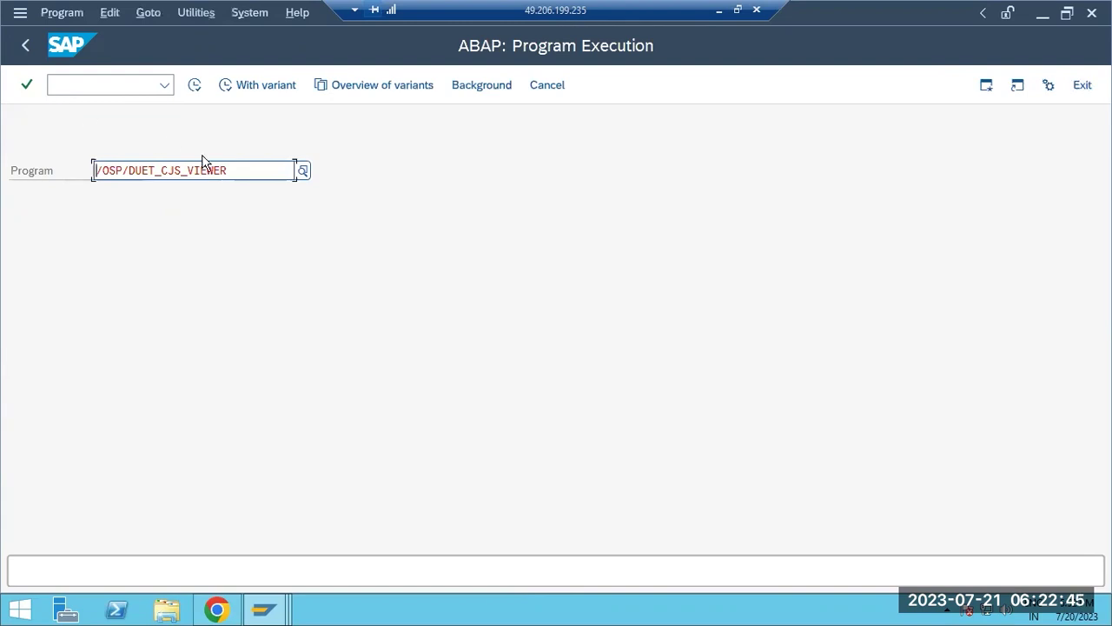
{"action": "left_click_drag", "start_coordinate": [252, 166], "coordinate": [91, 174]}
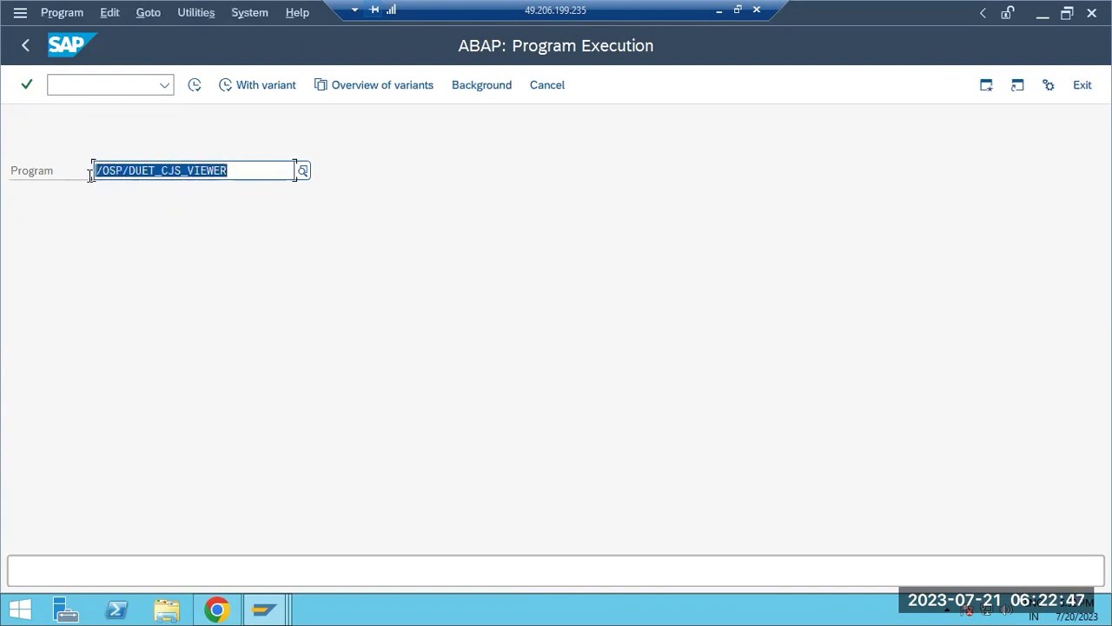
{"action": "left_click", "coordinate": [235, 173]}
{"action": "key", "text": "F8"}
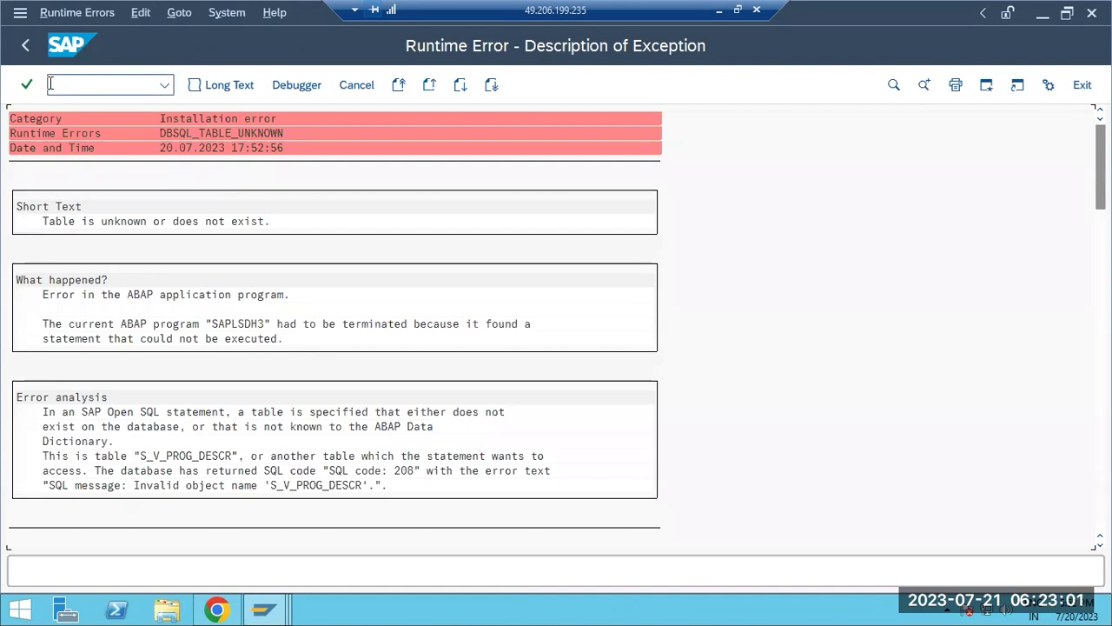
{"action": "left_click", "coordinate": [26, 50]}
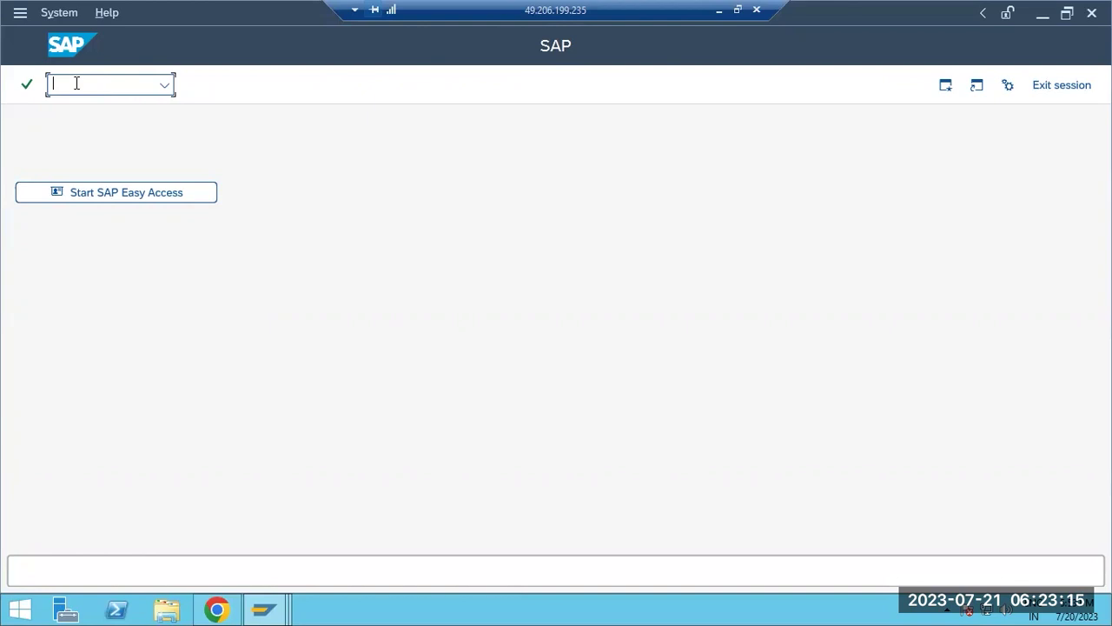
Open the ABAP Editor with se38, try the value help for the program name, and return to the start screen.
{"action": "type", "text": "se38"}
{"action": "key", "text": "Return"}
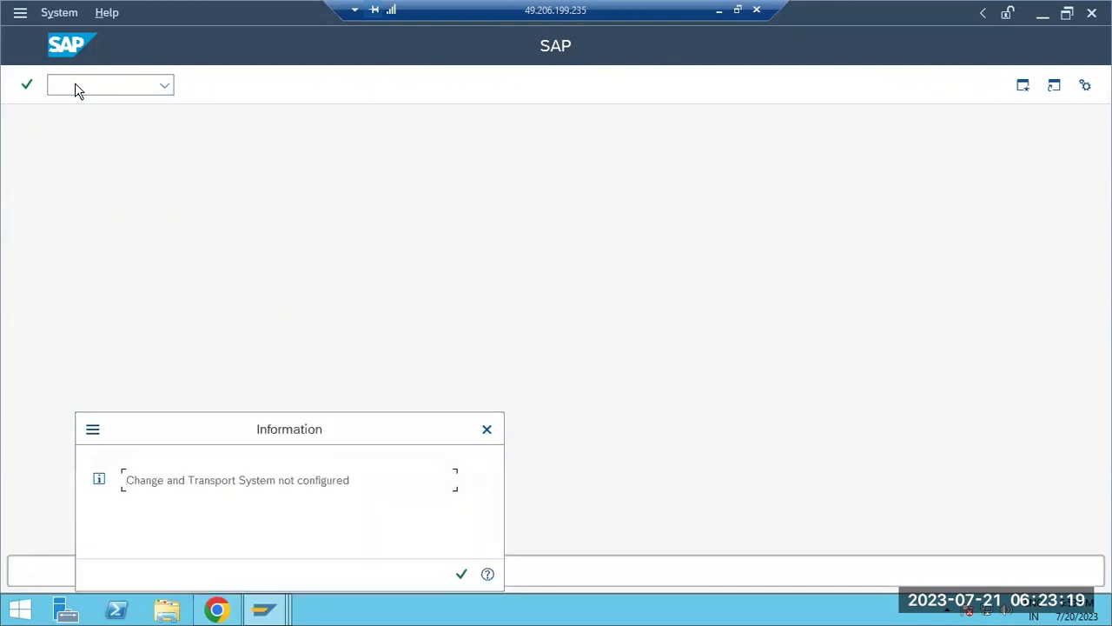
{"action": "left_click", "coordinate": [461, 575]}
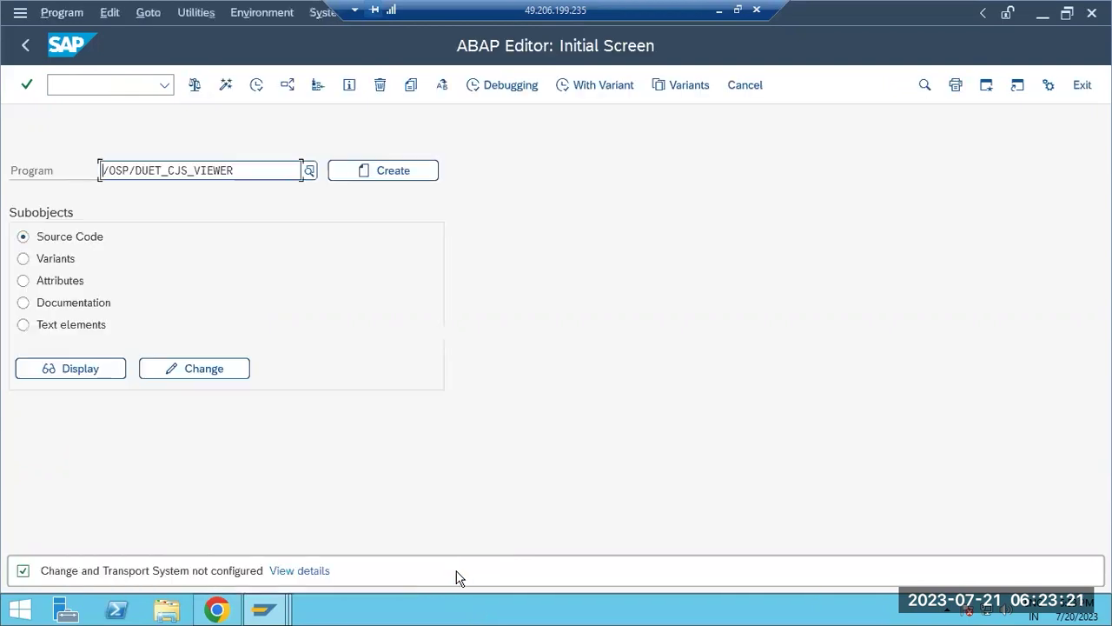
{"action": "left_click", "coordinate": [308, 173]}
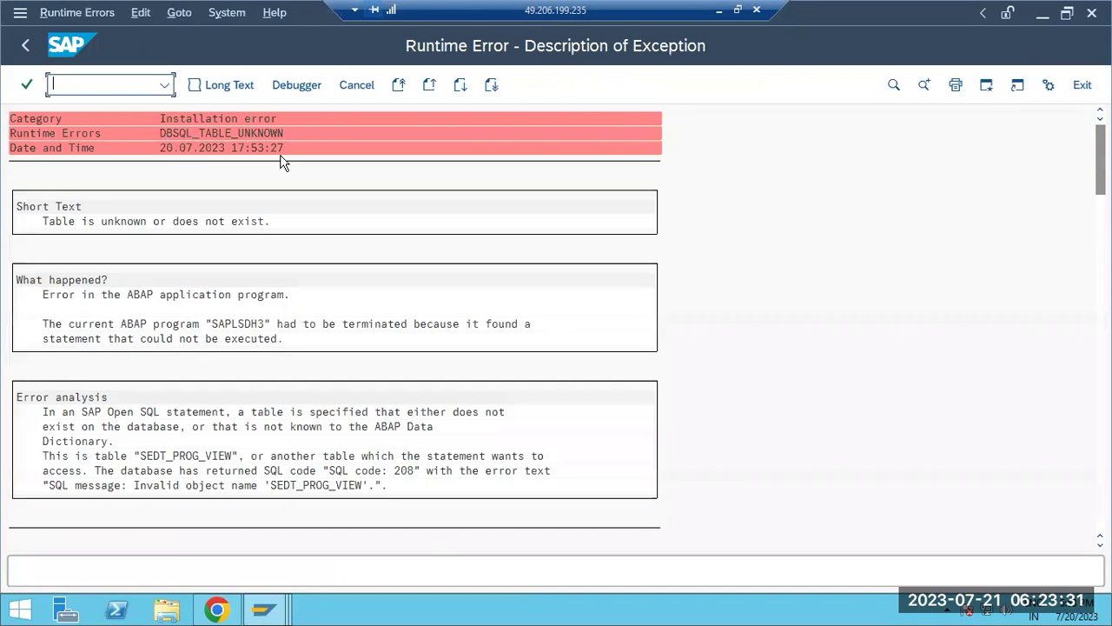
{"action": "left_click", "coordinate": [27, 46]}
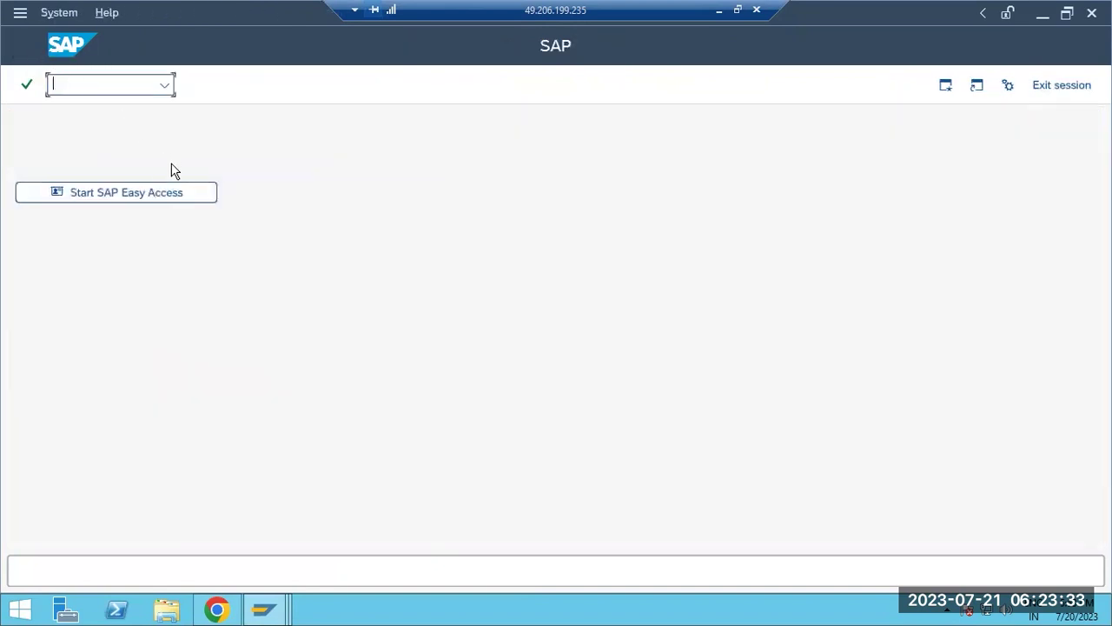
Reopen the ABAP Editor with se38, retry the program name lookup, and go back to the start screen.
{"action": "type", "text": "se38"}
{"action": "key", "text": "Return"}
{"action": "key", "text": "Return"}
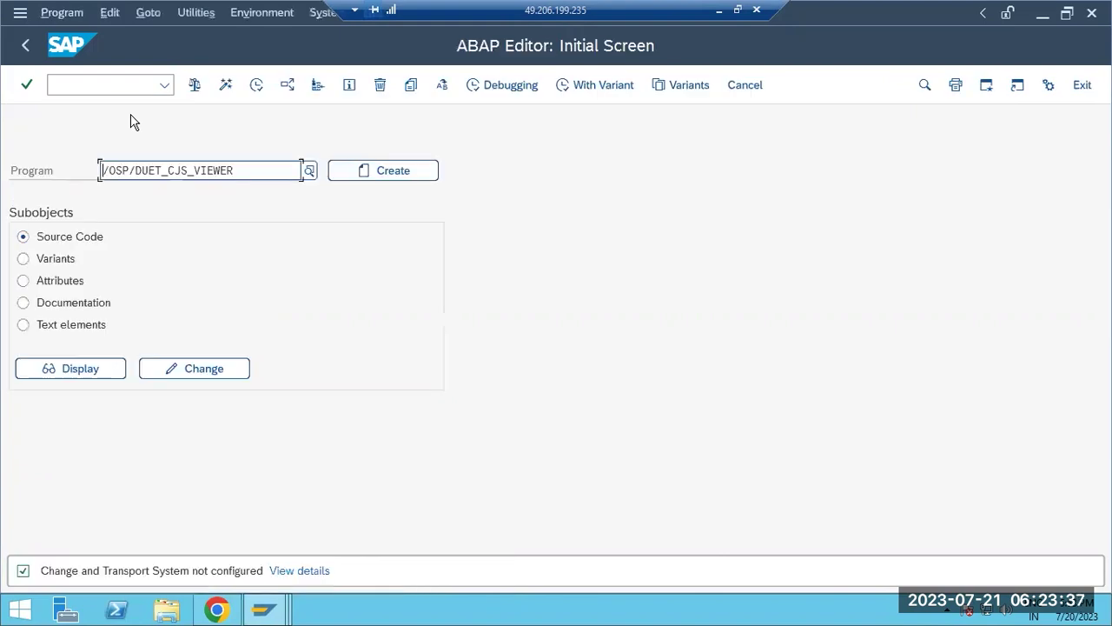
{"action": "key", "text": "F4"}
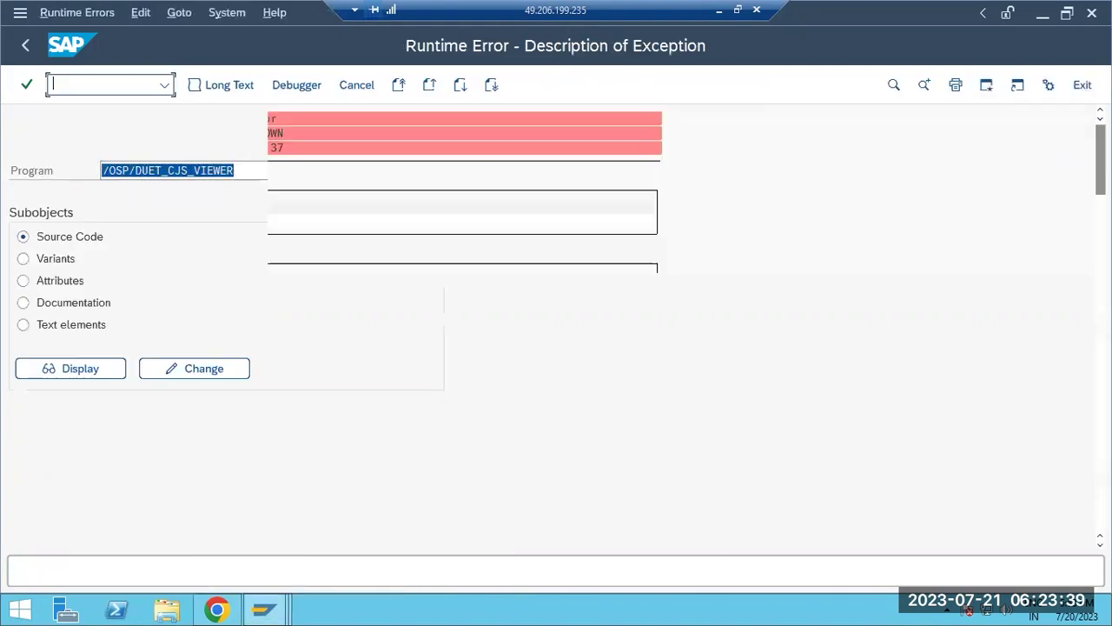
{"action": "type", "text": "RS"}
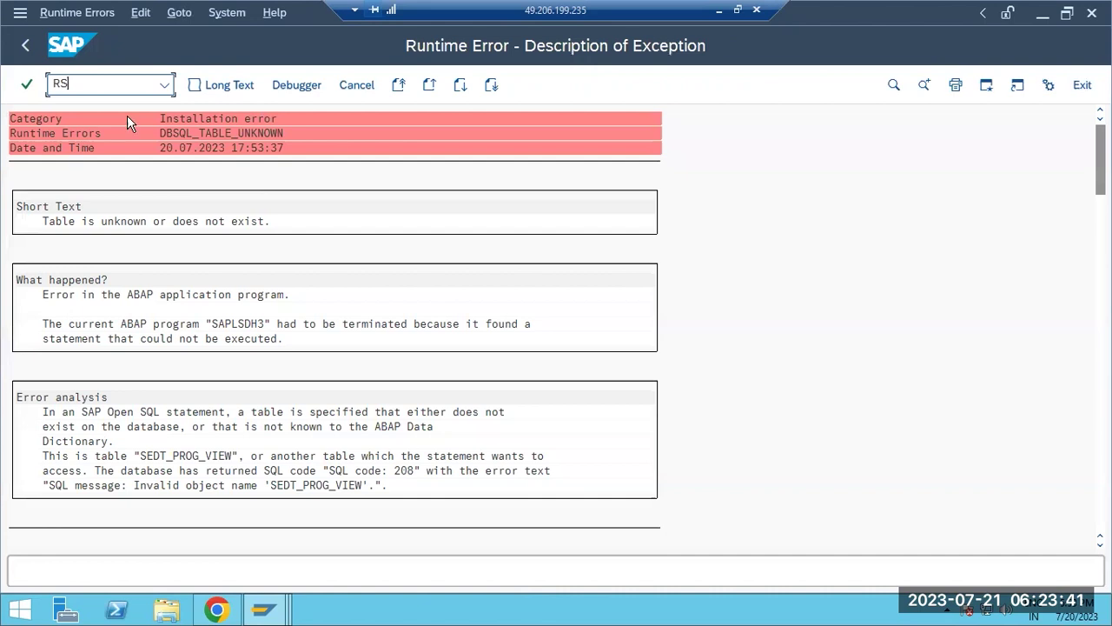
{"action": "left_click", "coordinate": [26, 45]}
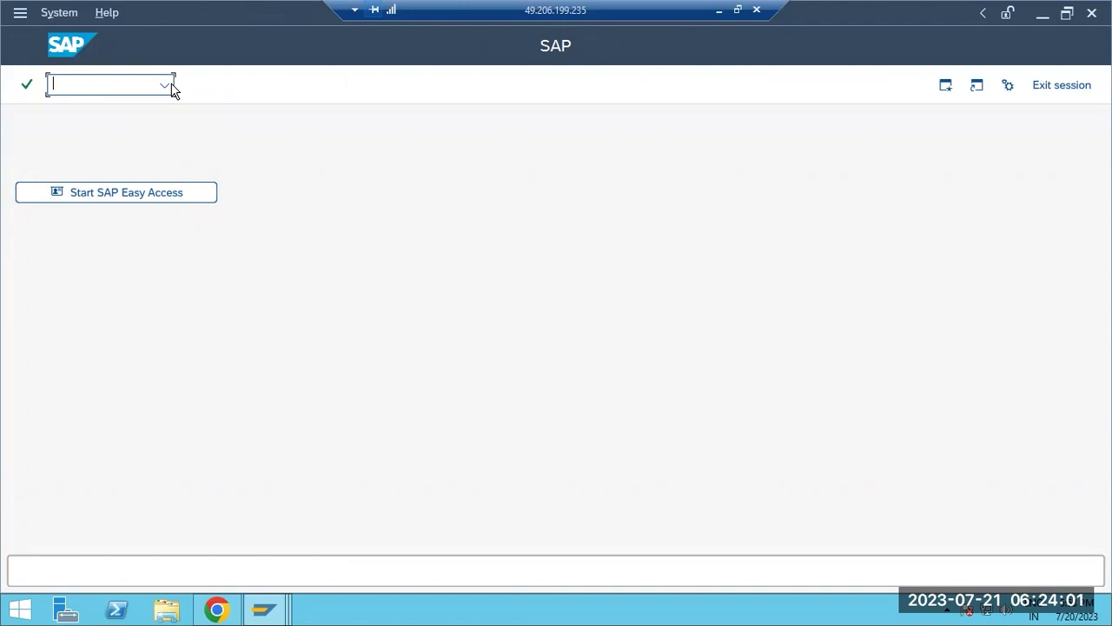
Start the ABAP Editor with se38 and display the source code of /OSP/DUET_CJS_VIEWER, dismissing the information dialogs.
{"action": "type", "text": "se38"}
{"action": "key", "text": "Return"}
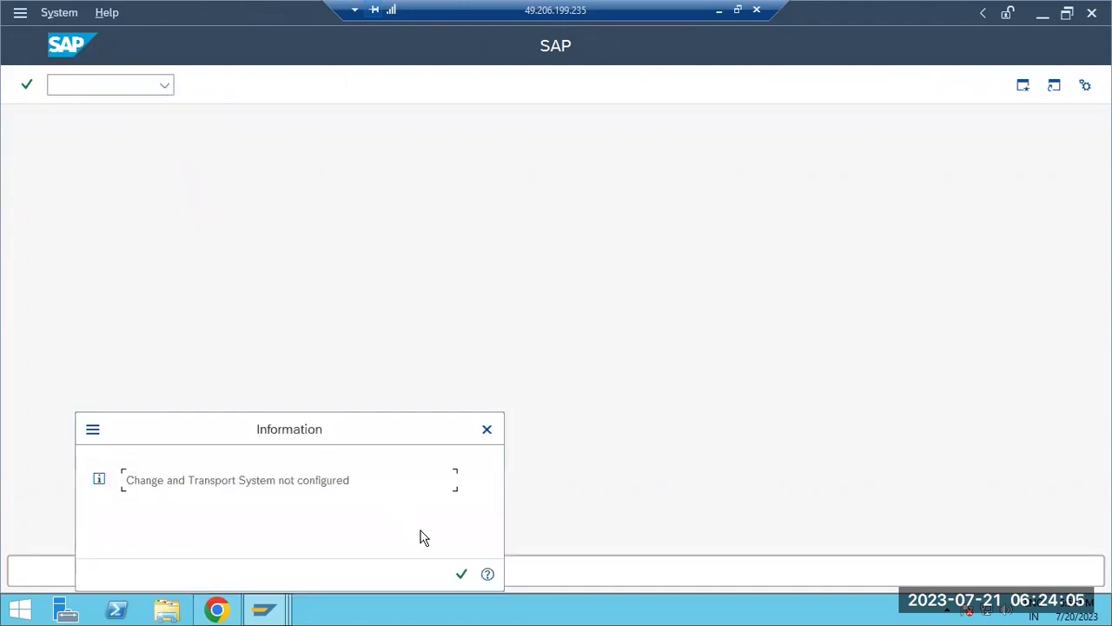
{"action": "left_click", "coordinate": [462, 574]}
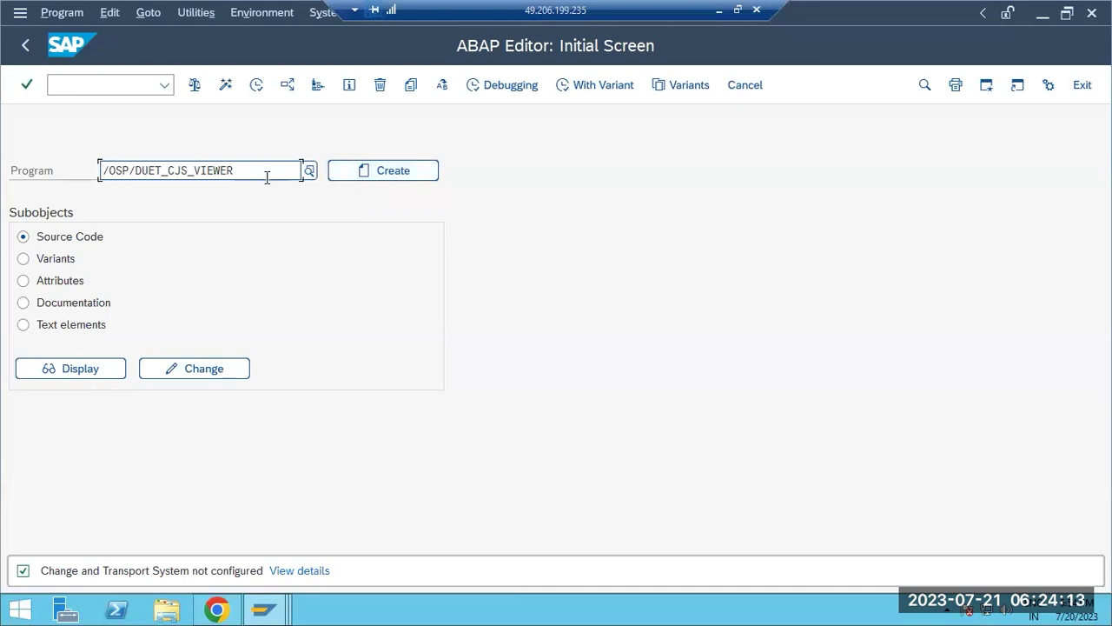
{"action": "left_click", "coordinate": [69, 369]}
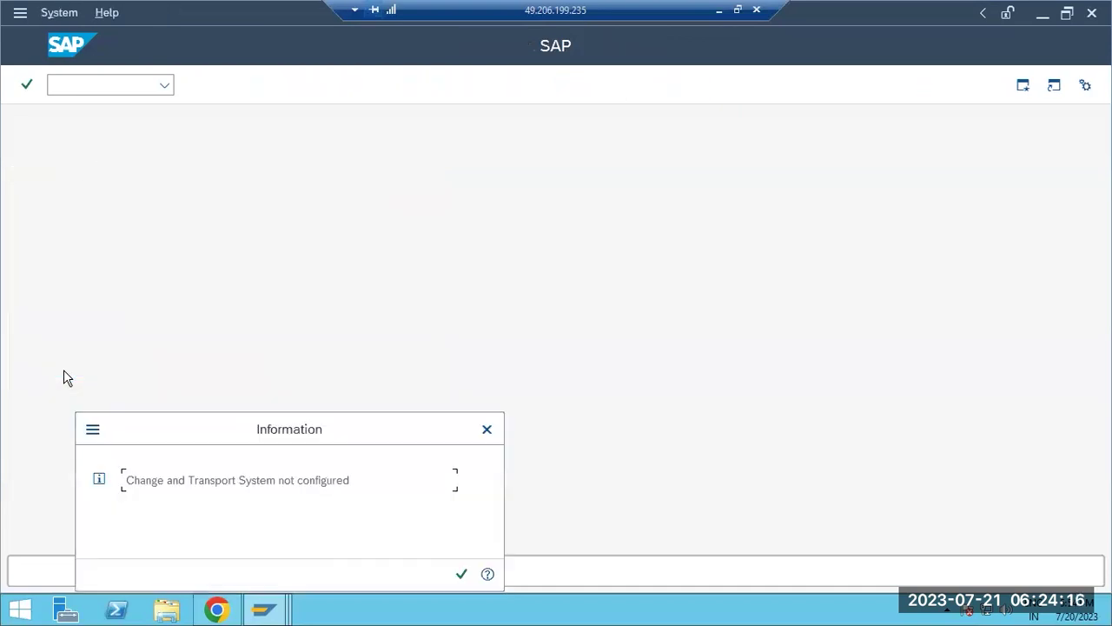
{"action": "left_click", "coordinate": [462, 575]}
{"action": "left_click", "coordinate": [461, 575]}
{"action": "left_click", "coordinate": [487, 429]}
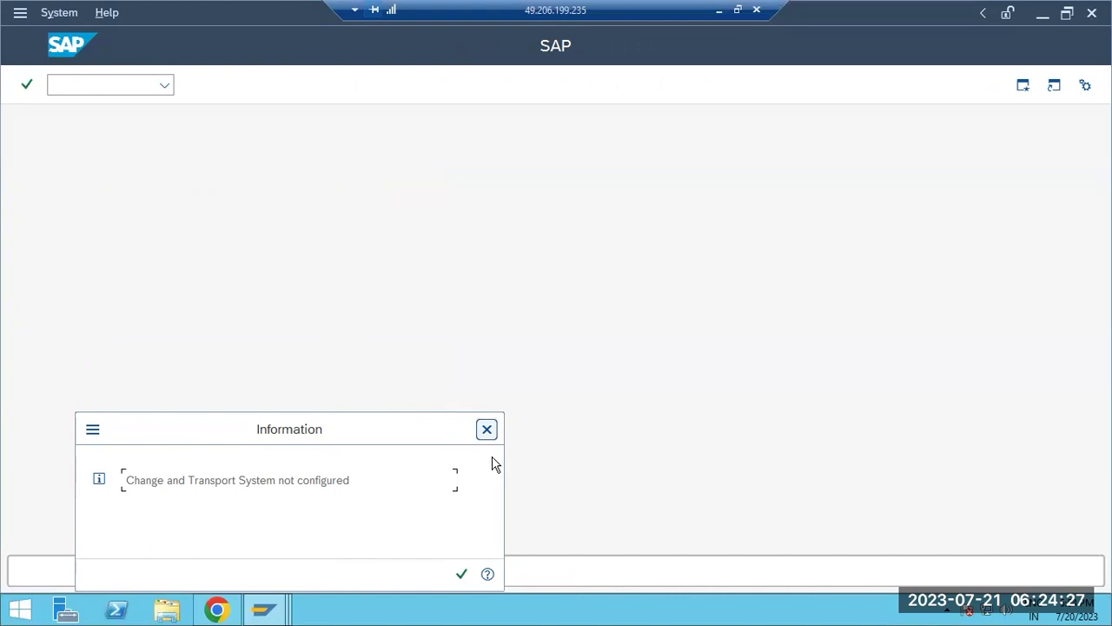
{"action": "left_click", "coordinate": [489, 433]}
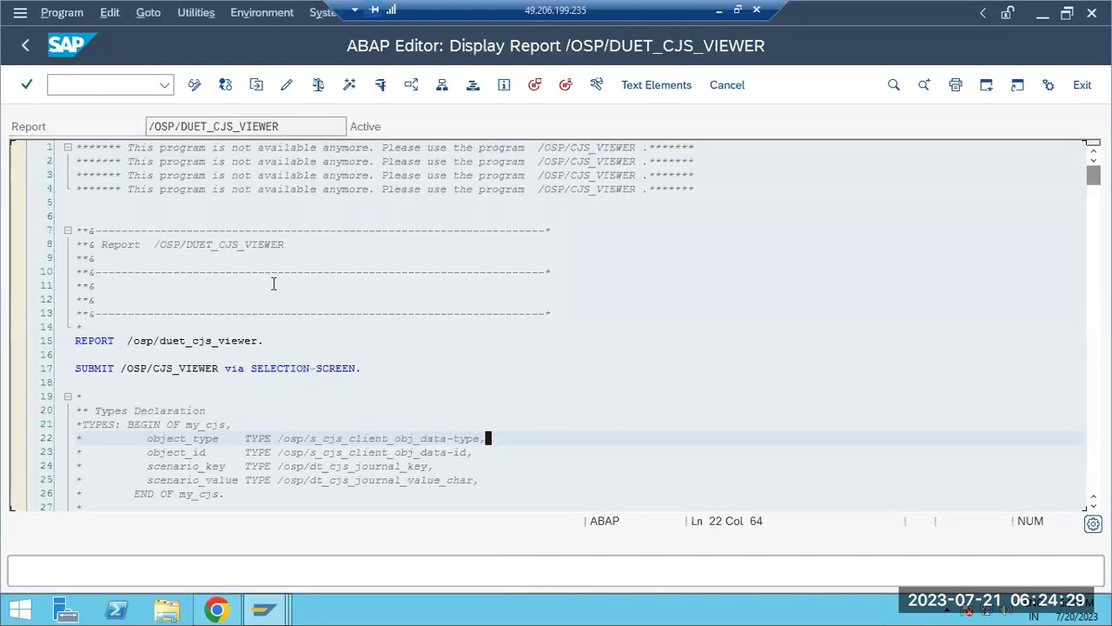
Look through the report's source code, and leave the ABAP Editor for the SAP start screen.
{"action": "scroll", "coordinate": [271, 287], "scroll_direction": "down", "scroll_amount": 17}
{"action": "scroll", "coordinate": [270, 369], "scroll_direction": "down", "scroll_amount": 8}
{"action": "scroll", "coordinate": [270, 369], "scroll_direction": "up", "scroll_amount": 13}
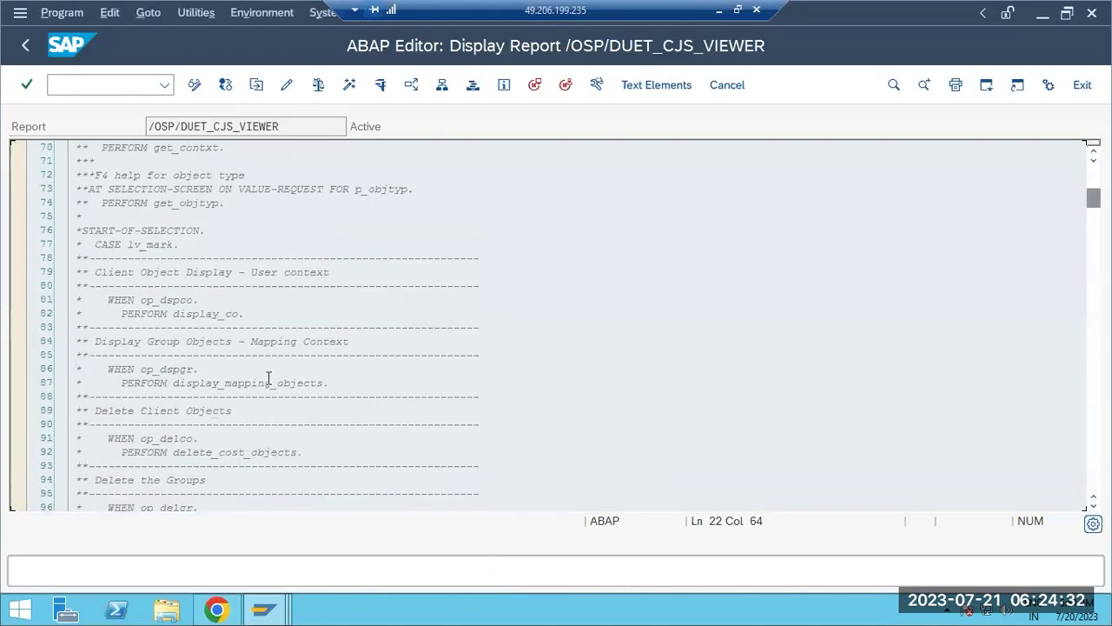
{"action": "left_click", "coordinate": [26, 45]}
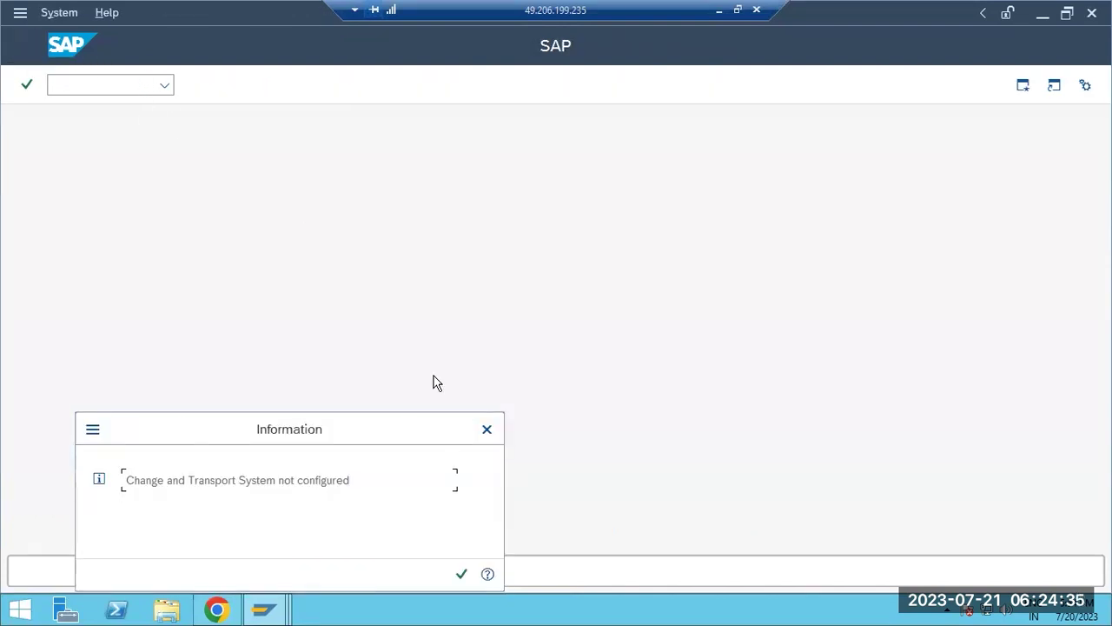
{"action": "left_click", "coordinate": [462, 574]}
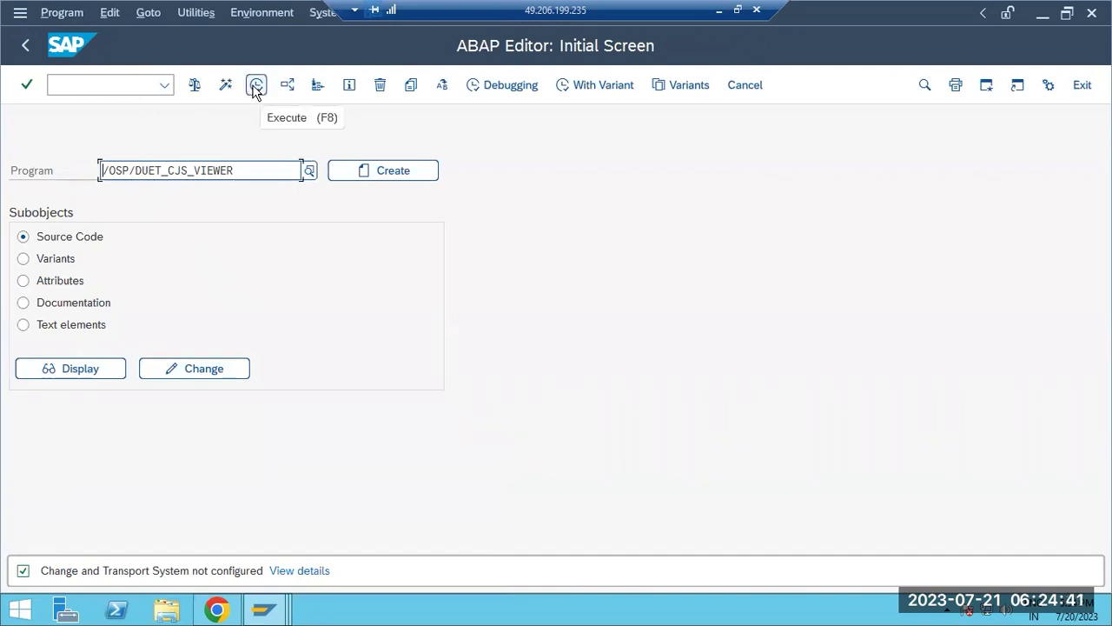
{"action": "left_click", "coordinate": [26, 47]}
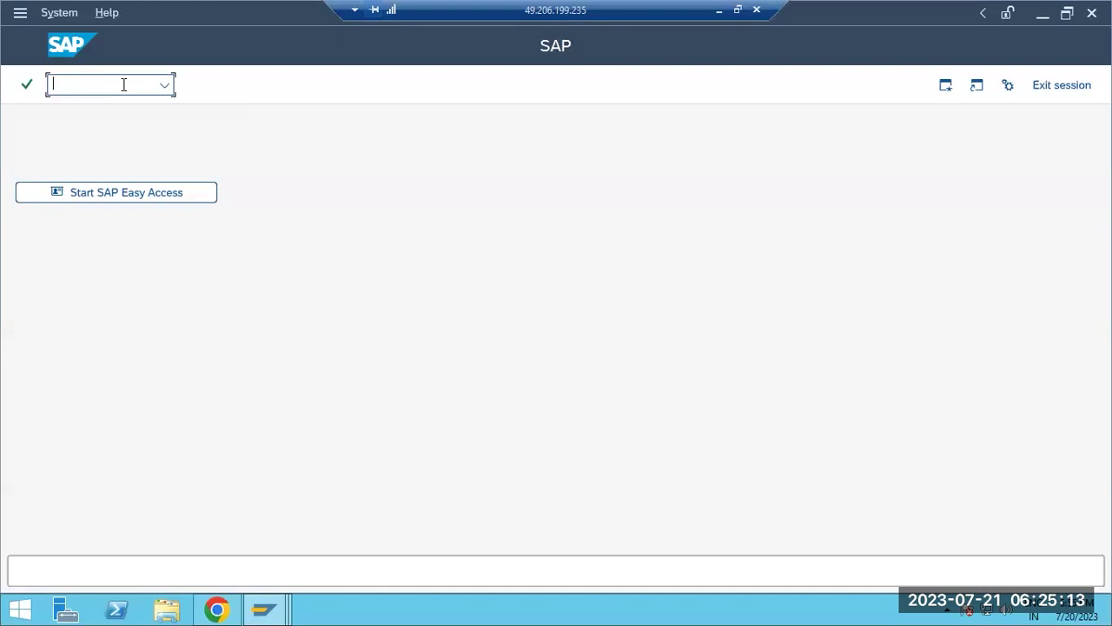
Switch to the Paint note and add the line "SM36- Create a job" below the SA38/SE38 line, separated by a blank line.
{"action": "left_click", "coordinate": [720, 11]}
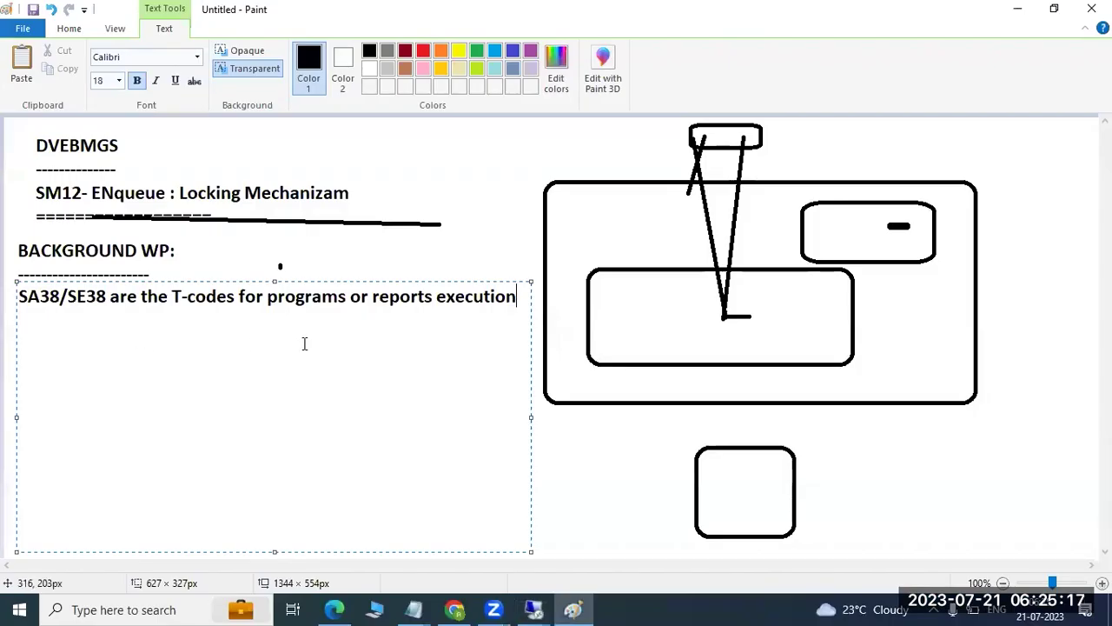
{"action": "key", "text": "Return"}
{"action": "key", "text": "Return"}
{"action": "type", "text": "SM37"}
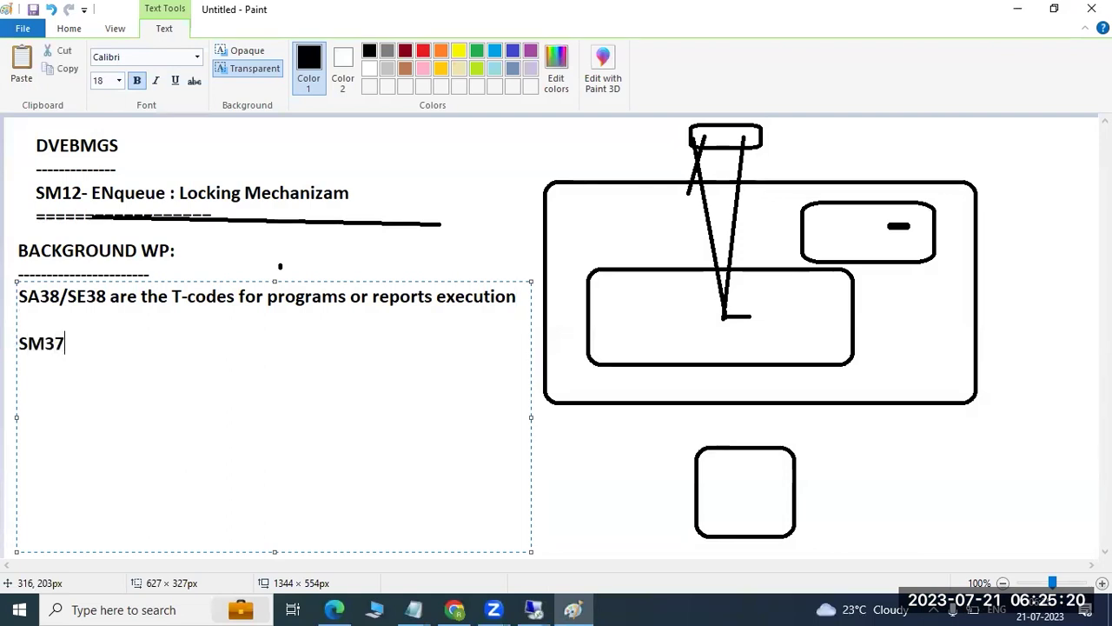
{"action": "key", "text": "BackSpace"}
{"action": "type", "text": "6"}
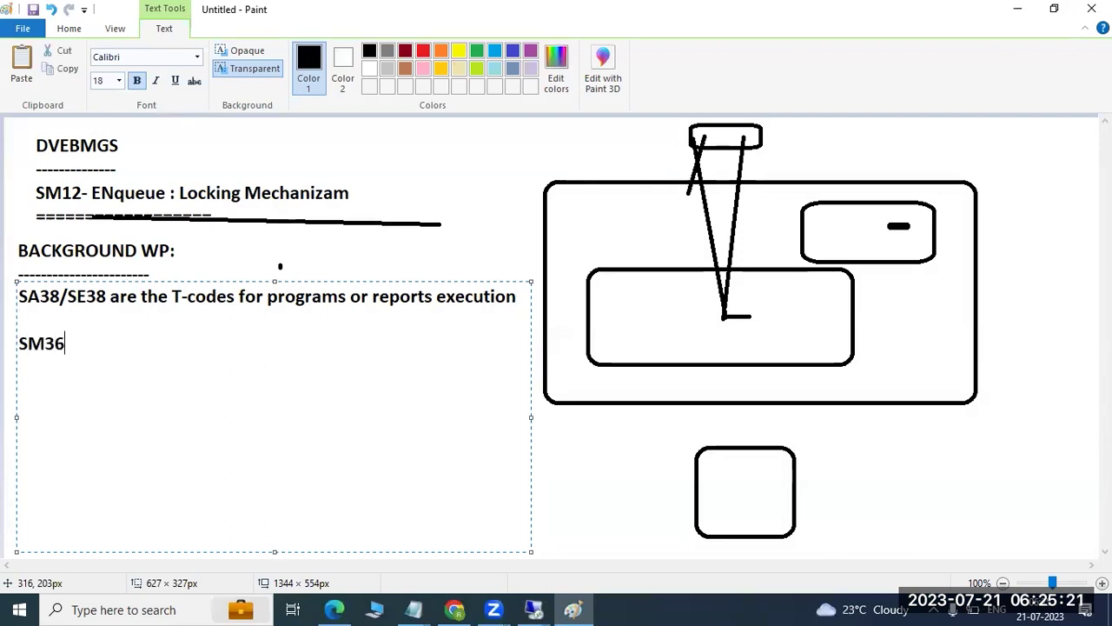
{"action": "type", "text": "- Create"}
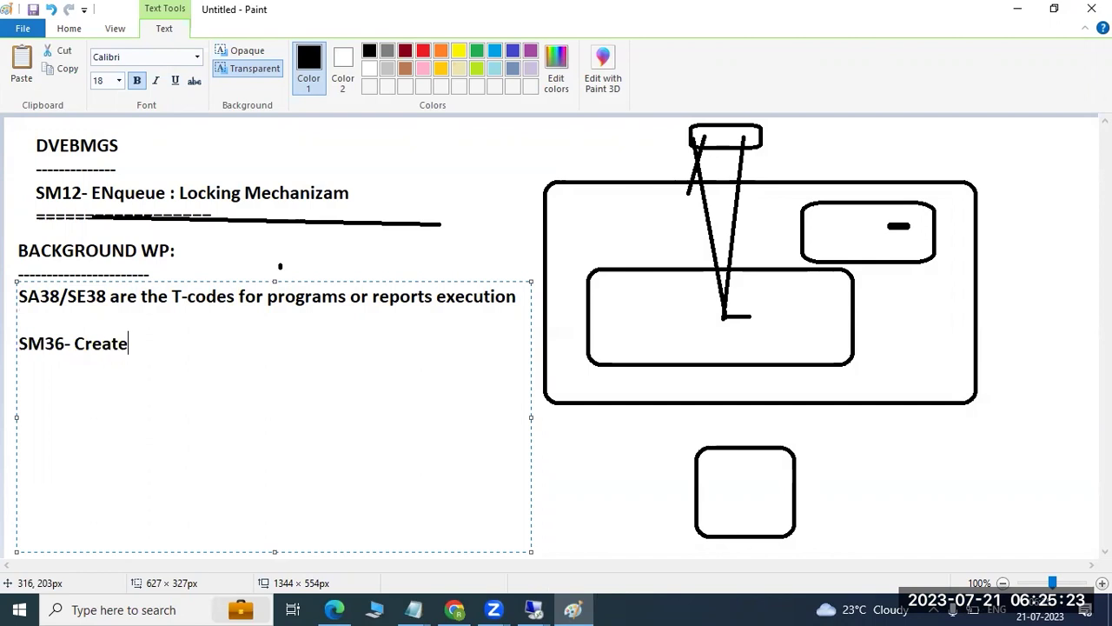
{"action": "type", "text": " a job"}
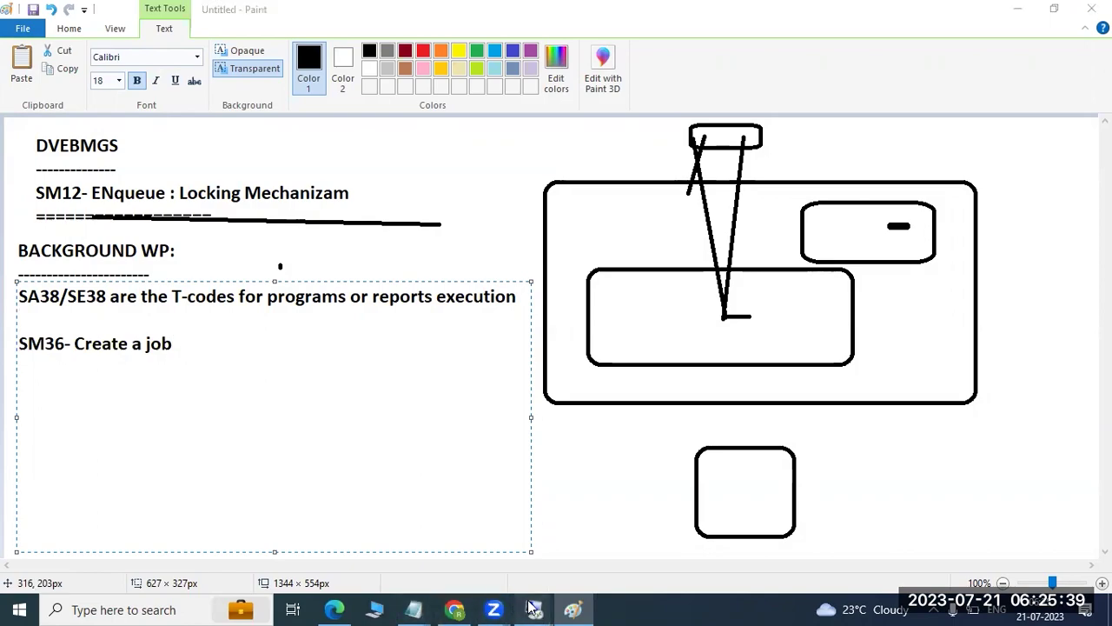
Switch to the remote SAP session and open the background job definition with transaction sm36.
{"action": "mouse_move", "coordinate": [534, 609]}
{"action": "left_click", "coordinate": [612, 513]}
{"action": "type", "text": "/nsm36"}
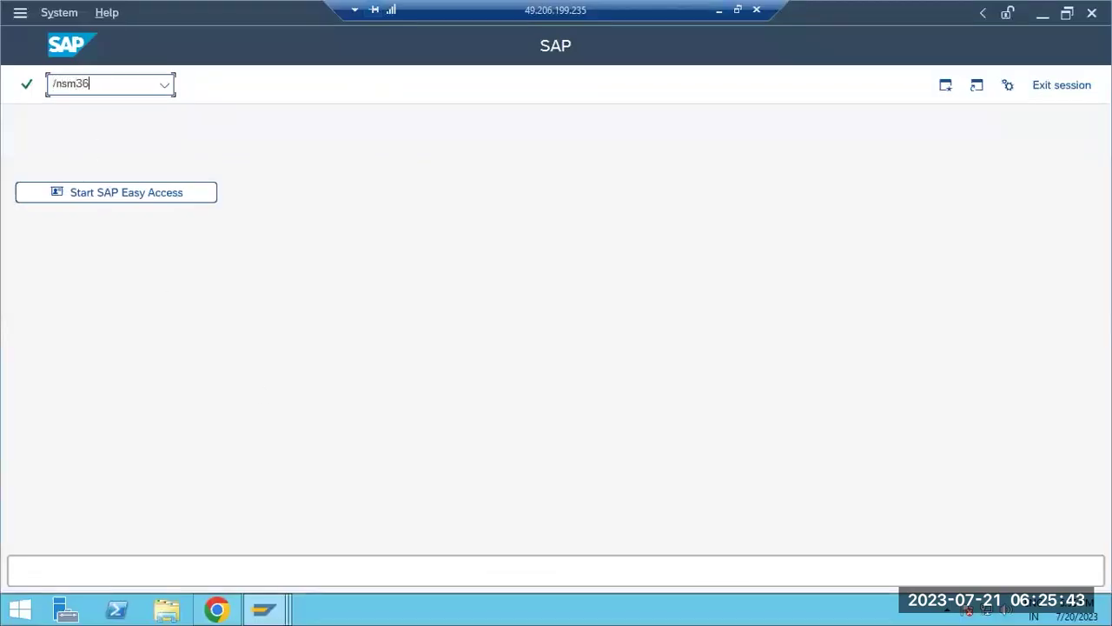
{"action": "key", "text": "Return"}
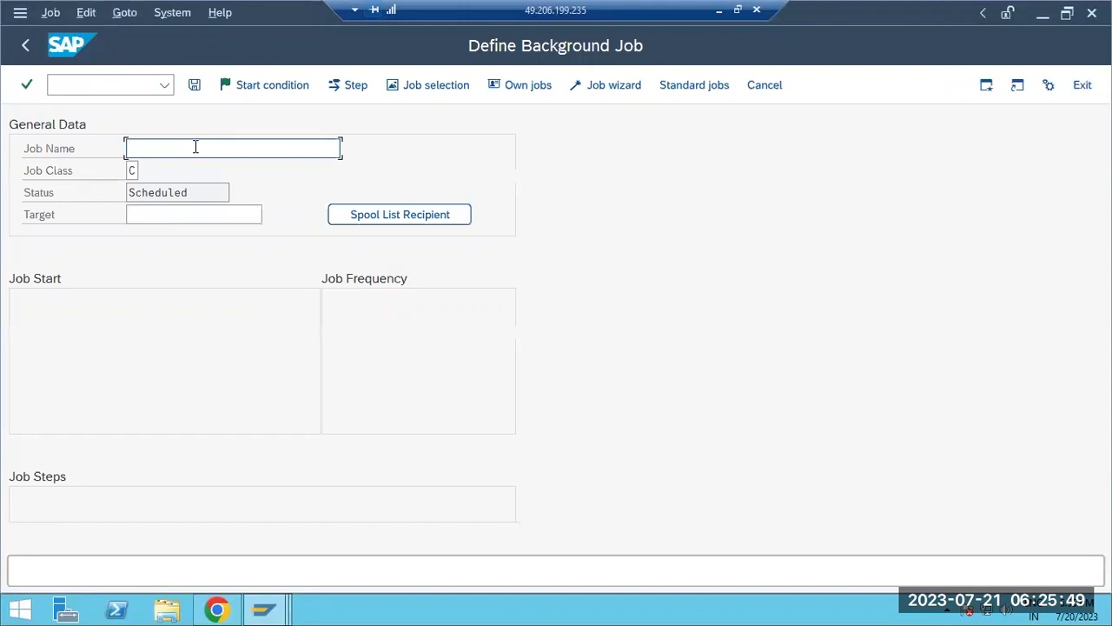
Name the background job SALARY and set its job class to A - High priority.
{"action": "type", "text": "ALARY"}
{"action": "left_click", "coordinate": [134, 171]}
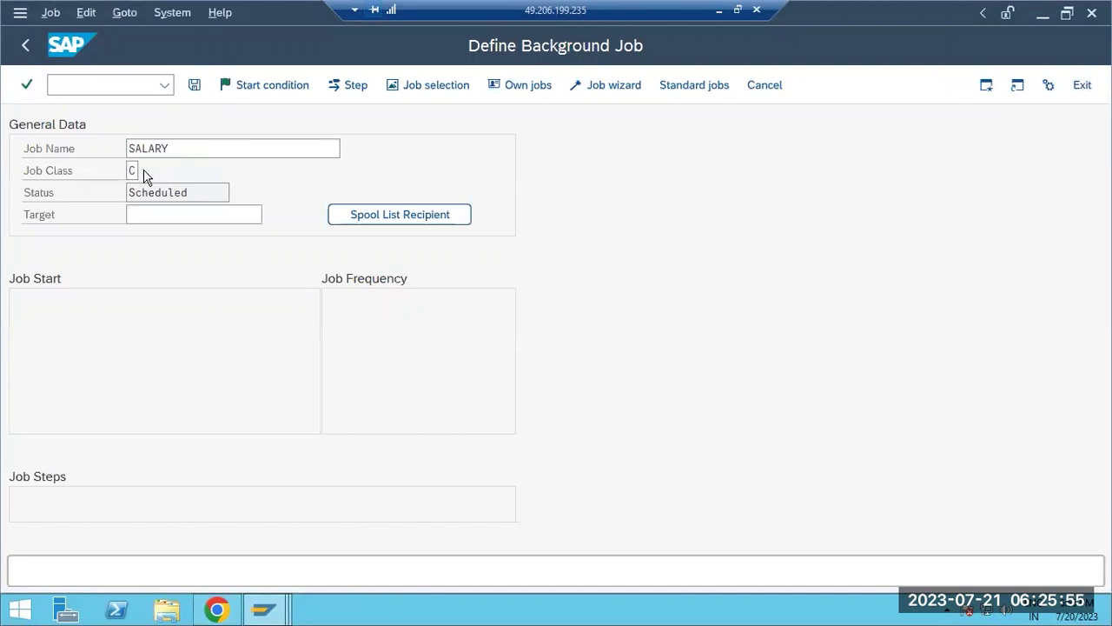
{"action": "key", "text": "F4"}
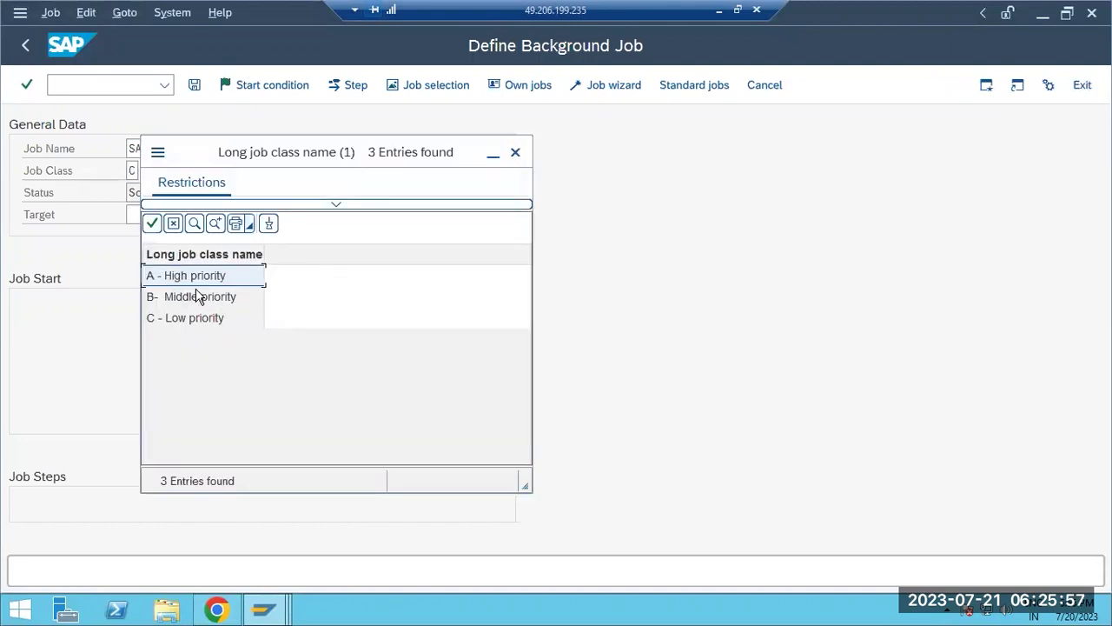
{"action": "double_click", "coordinate": [193, 277]}
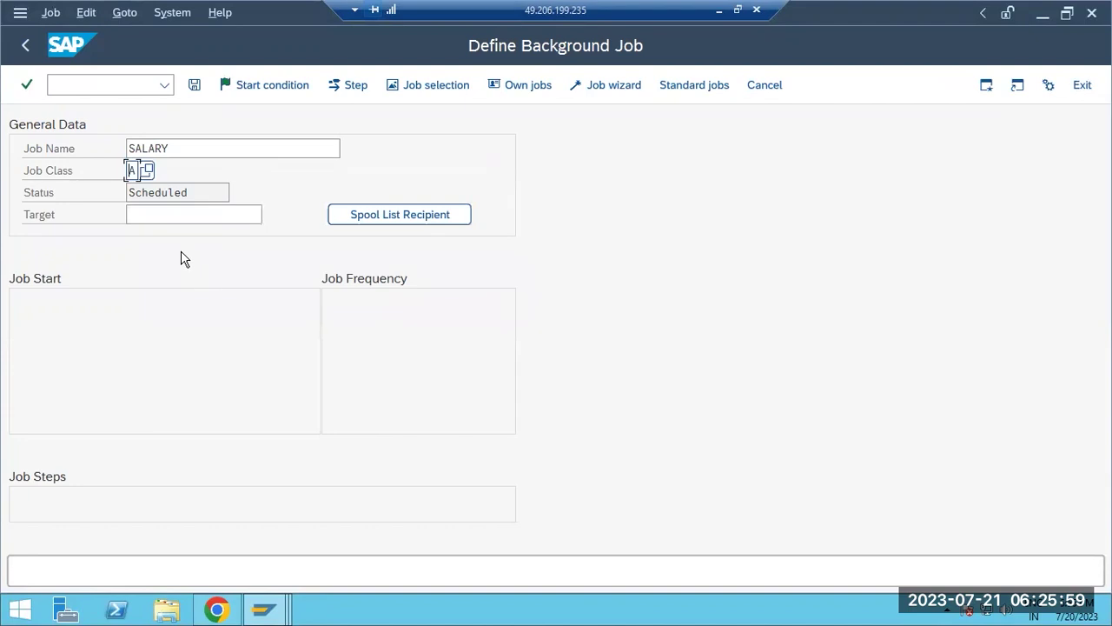
View the servers available as the job's target, and close the list without choosing one.
{"action": "left_click", "coordinate": [184, 217]}
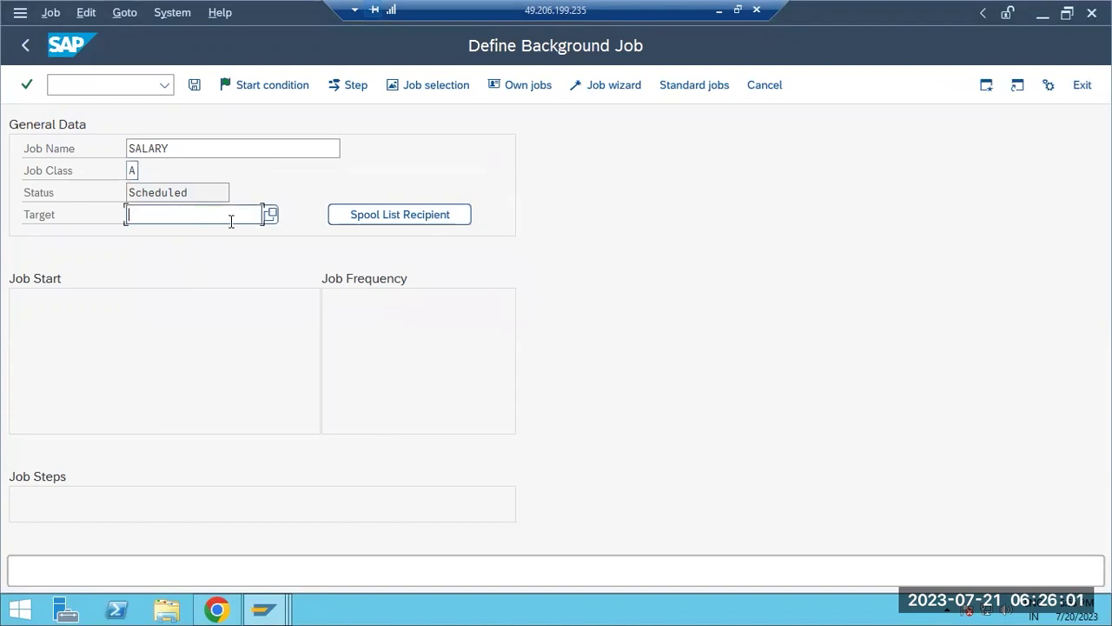
{"action": "left_click", "coordinate": [270, 215]}
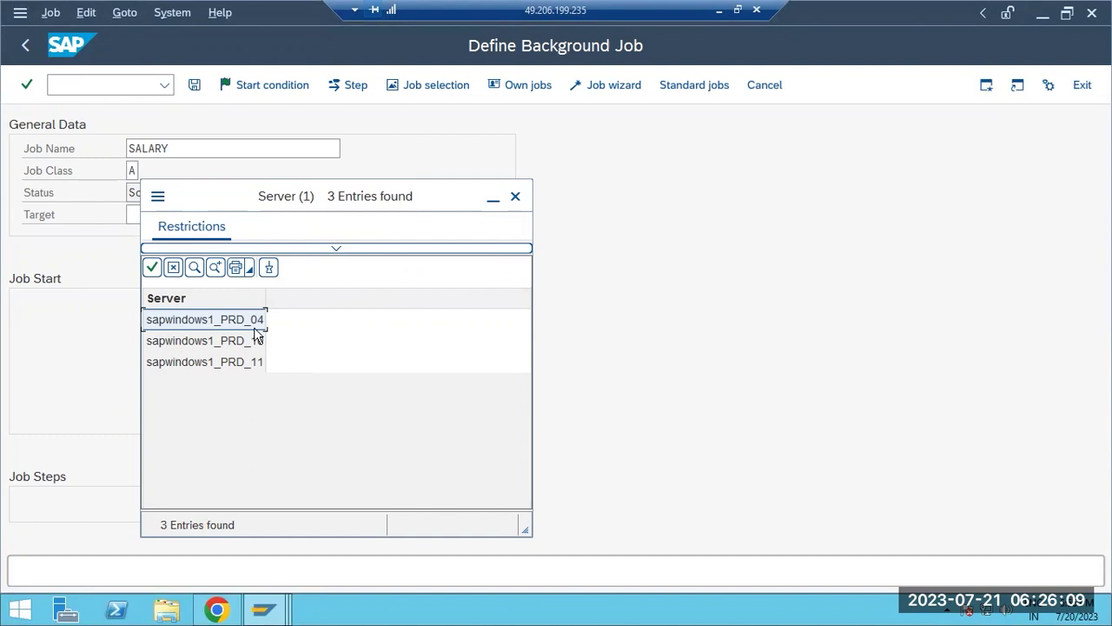
{"action": "left_click", "coordinate": [515, 196]}
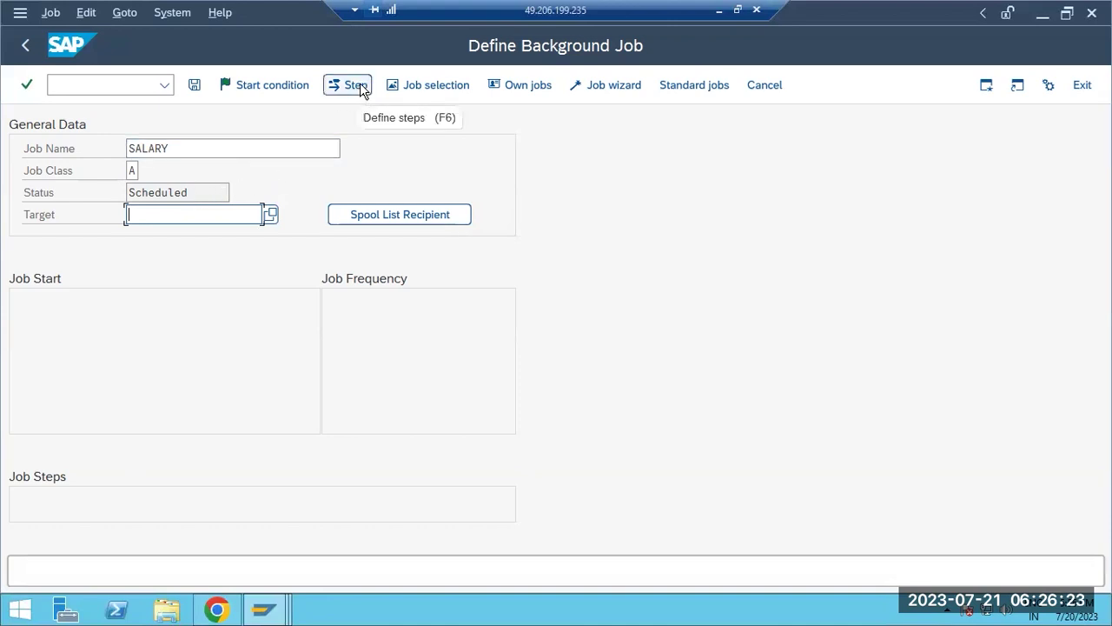
Switch to the Paint note and add the line "JOB STEP : 3 types of JOB steps" below the SM36 line, separated by a blank line.
{"action": "left_click", "coordinate": [718, 10]}
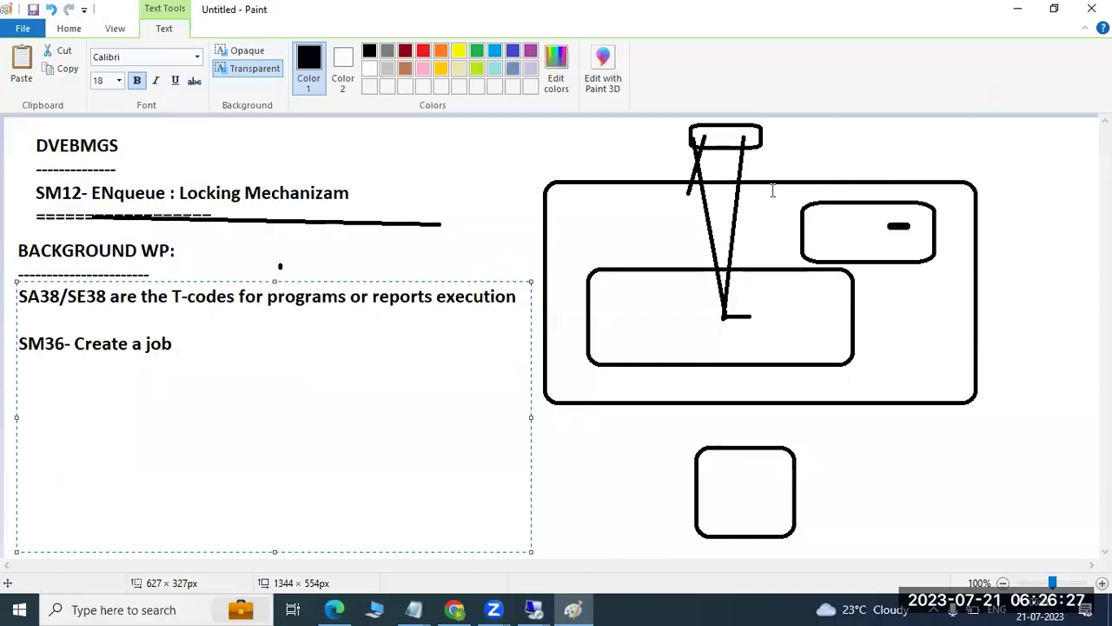
{"action": "key", "text": "Return"}
{"action": "key", "text": "Return"}
{"action": "type", "text": "JOB STEP : 3"}
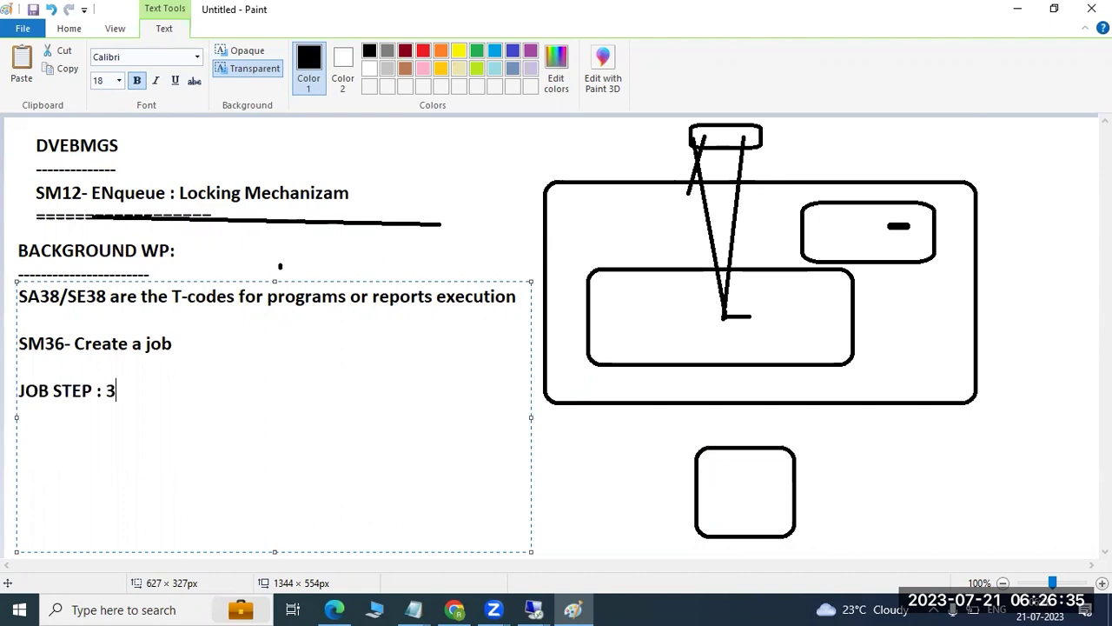
{"action": "type", "text": " types of "}
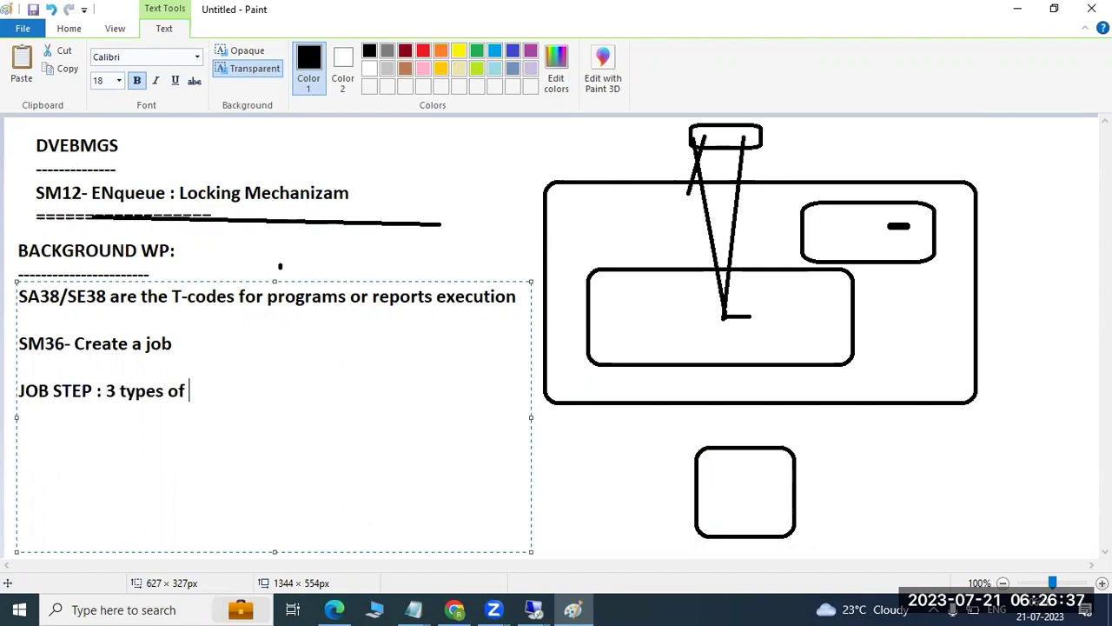
{"action": "type", "text": "JOB steps"}
{"action": "key", "text": "Return"}
{"action": "key", "text": "Return"}
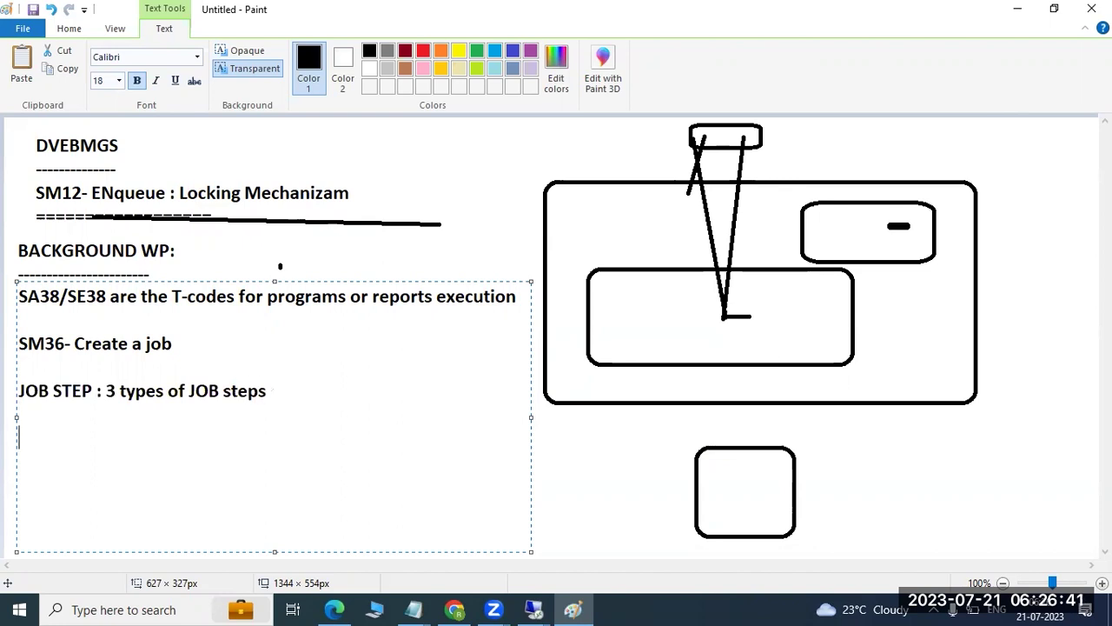
Switch back to the remote SAP session and start creating a step for the SALARY job.
{"action": "mouse_move", "coordinate": [534, 609]}
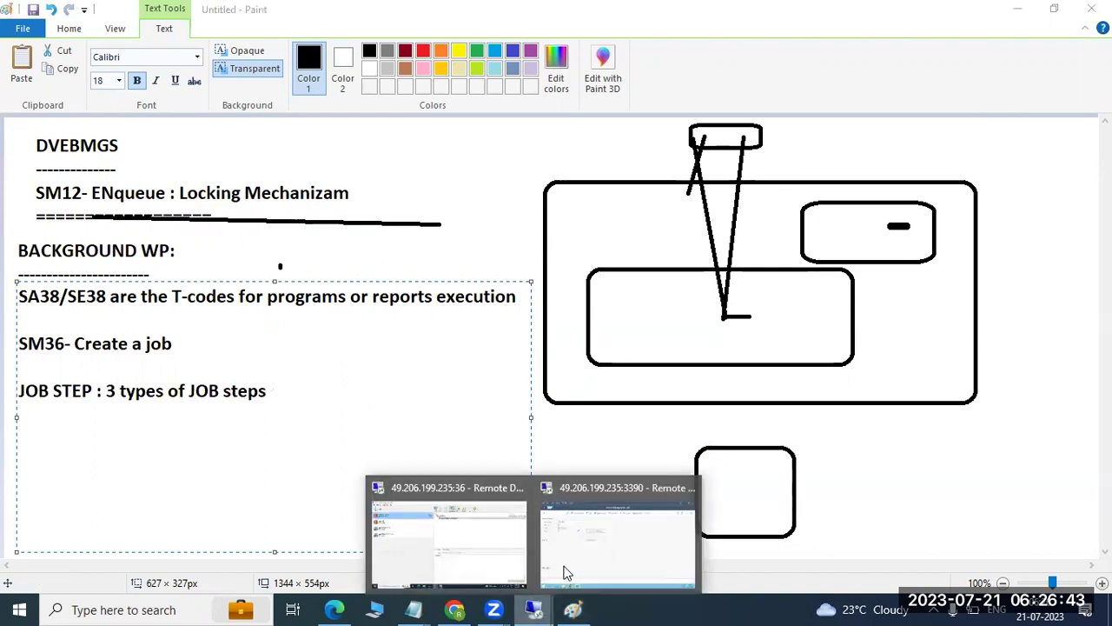
{"action": "left_click", "coordinate": [566, 565]}
{"action": "left_click", "coordinate": [341, 87]}
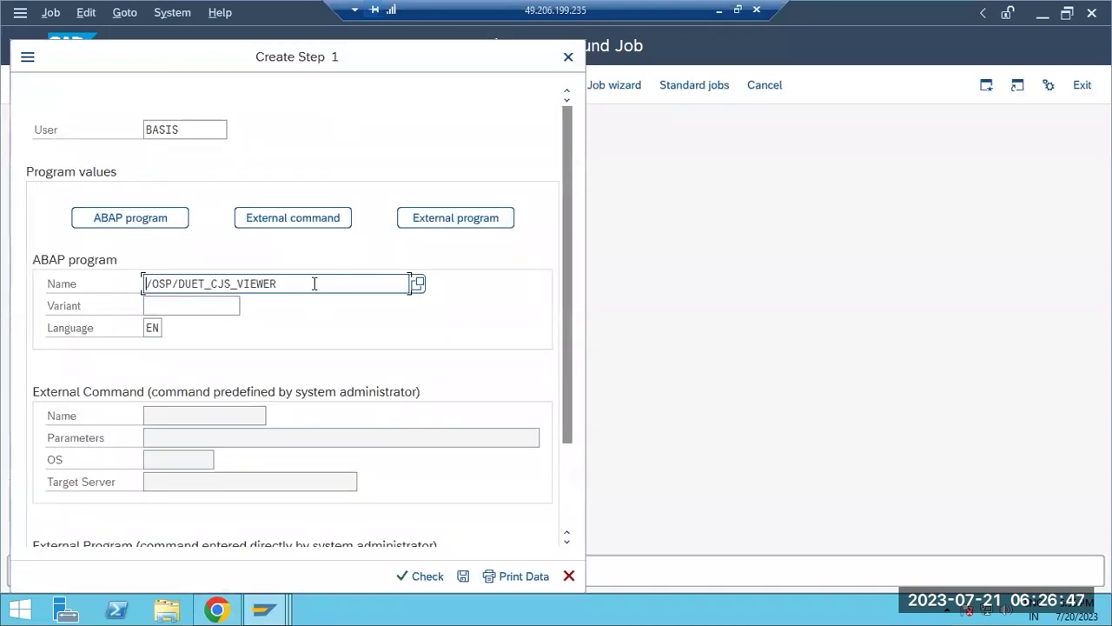
Clear the step's ABAP program name, search for programs matching RS*, and enter RS2ADRCL as the name.
{"action": "triple_click", "coordinate": [314, 283]}
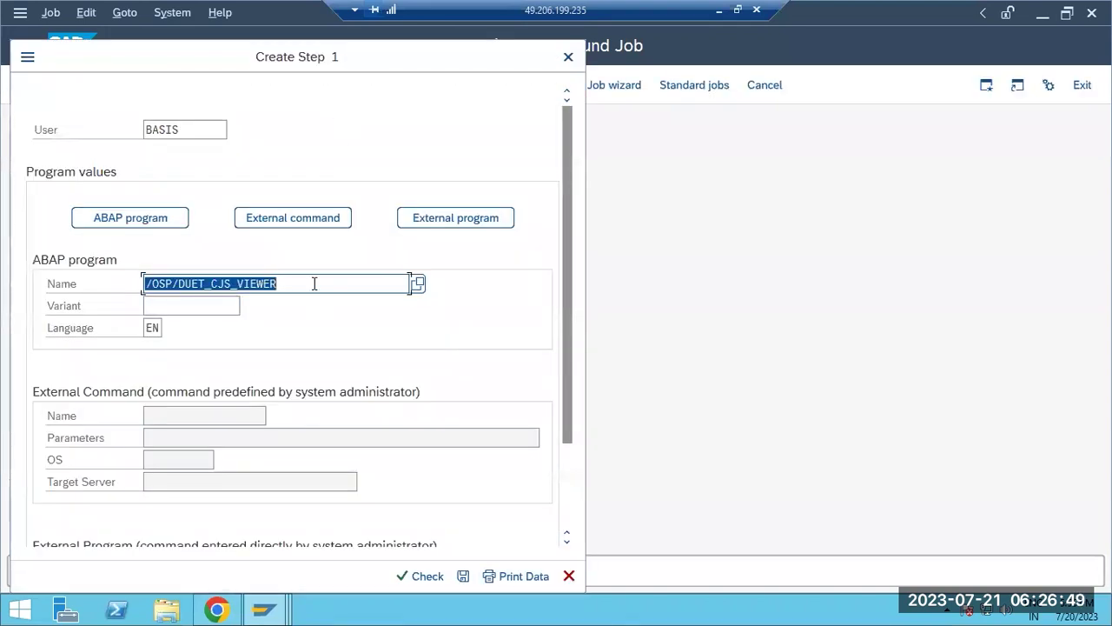
{"action": "key", "text": "Delete"}
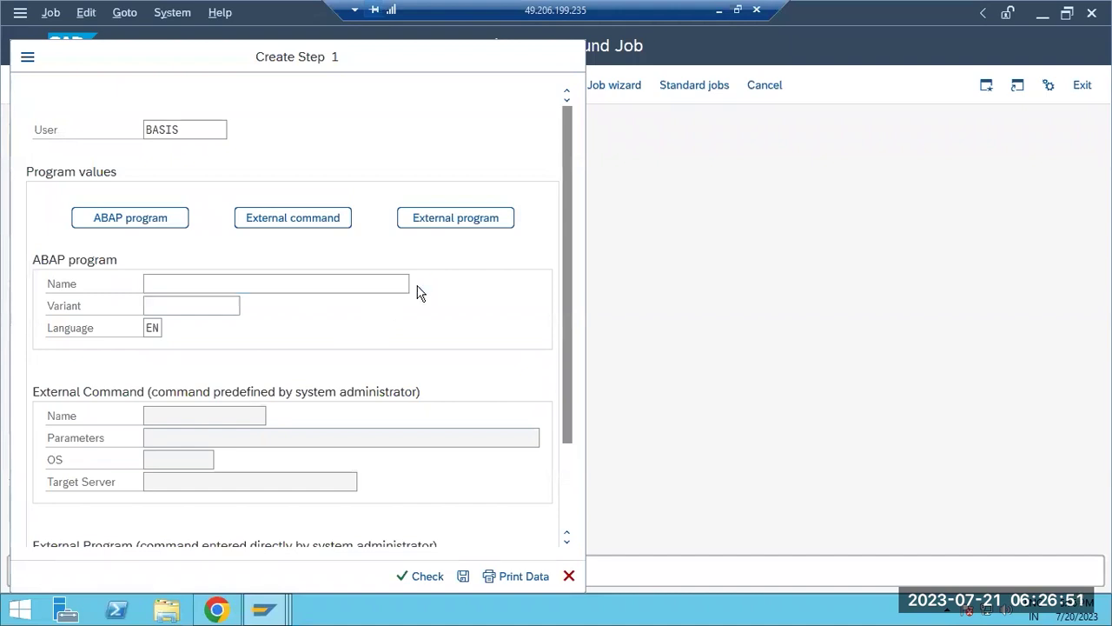
{"action": "left_click", "coordinate": [417, 285]}
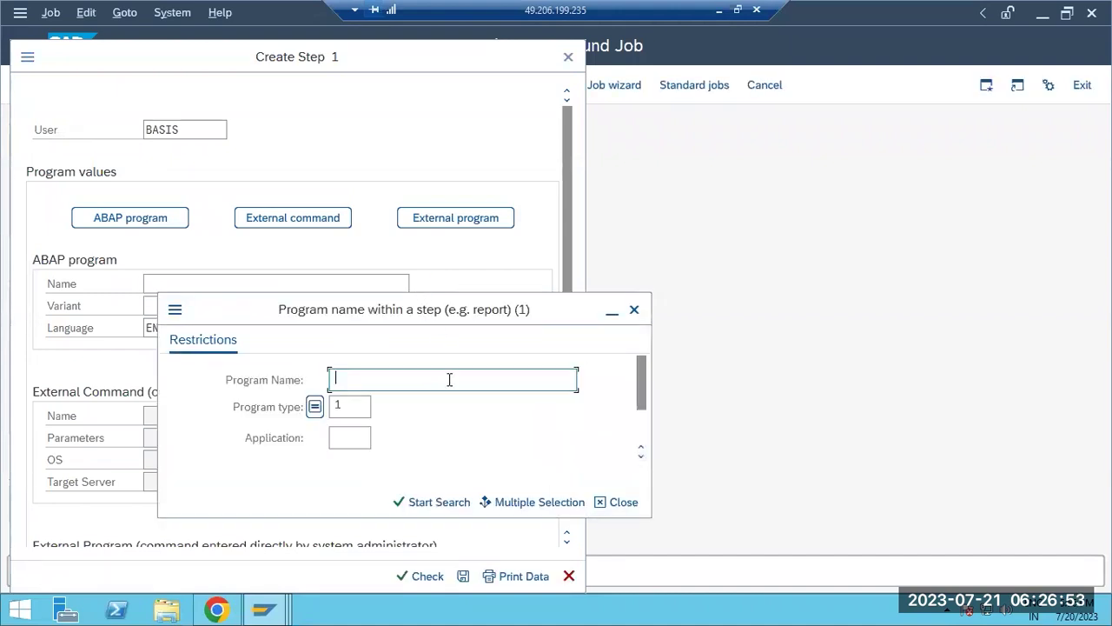
{"action": "type", "text": "RS*"}
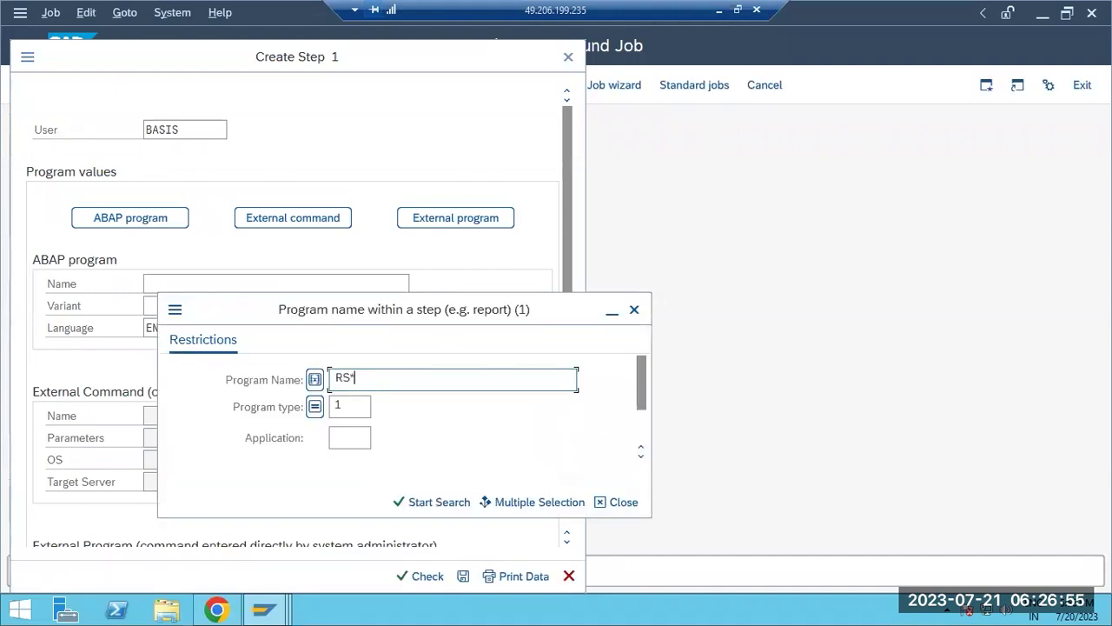
{"action": "key", "text": "Return"}
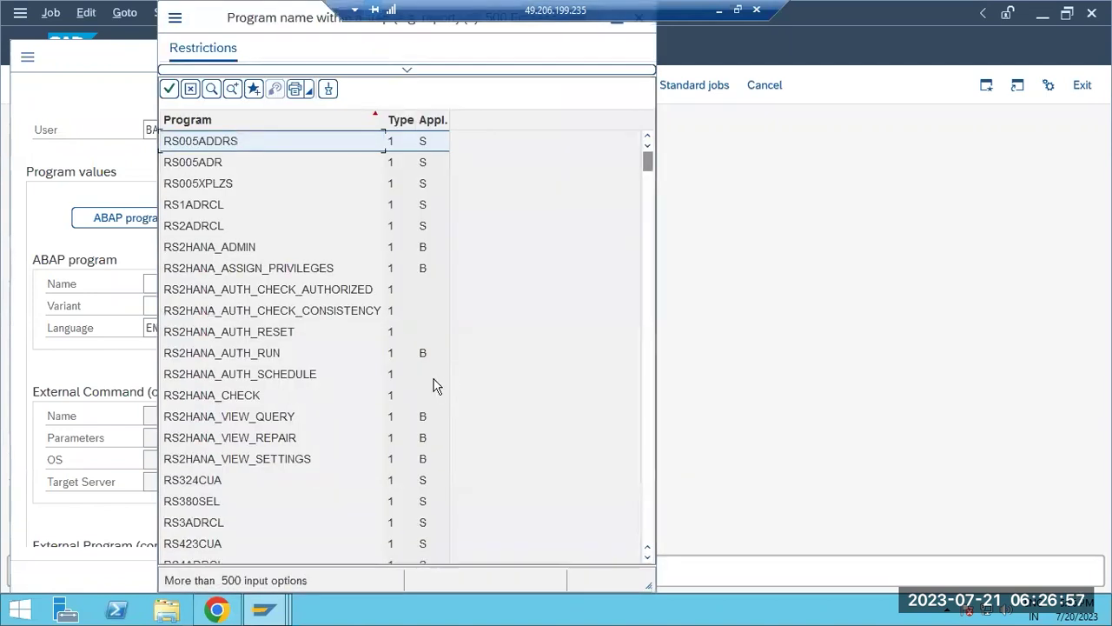
{"action": "key", "text": "Escape"}
{"action": "type", "text": "RS2ADRCL"}
{"action": "left_click", "coordinate": [174, 307]}
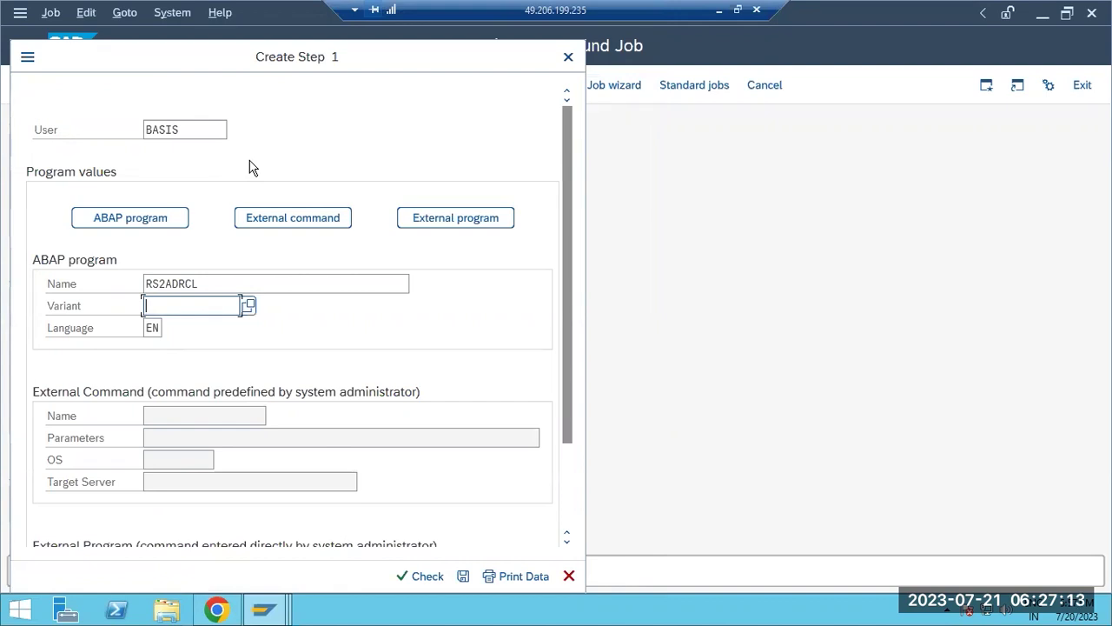
Examine the input fields of the three step types: ABAP program, external command and external program.
{"action": "left_click", "coordinate": [142, 214]}
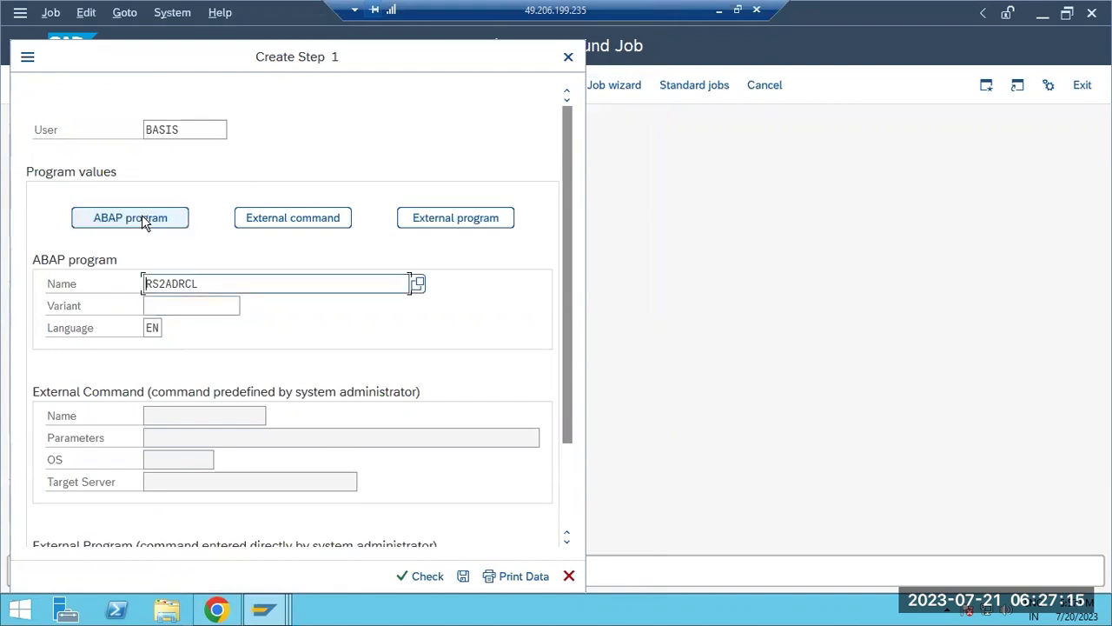
{"action": "left_click", "coordinate": [319, 214]}
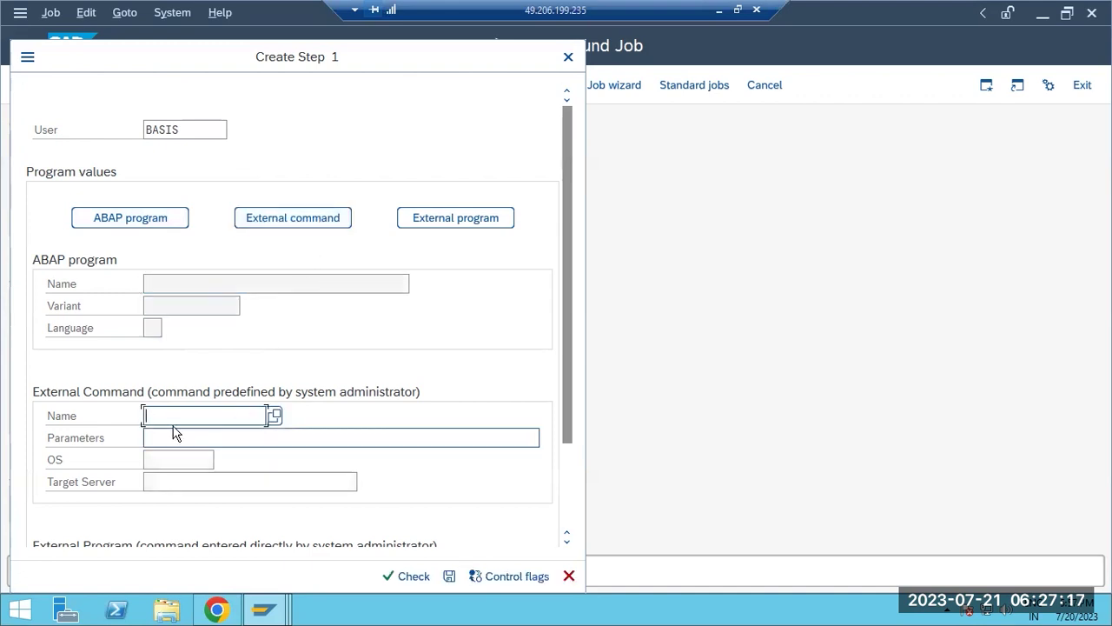
{"action": "left_click", "coordinate": [449, 217]}
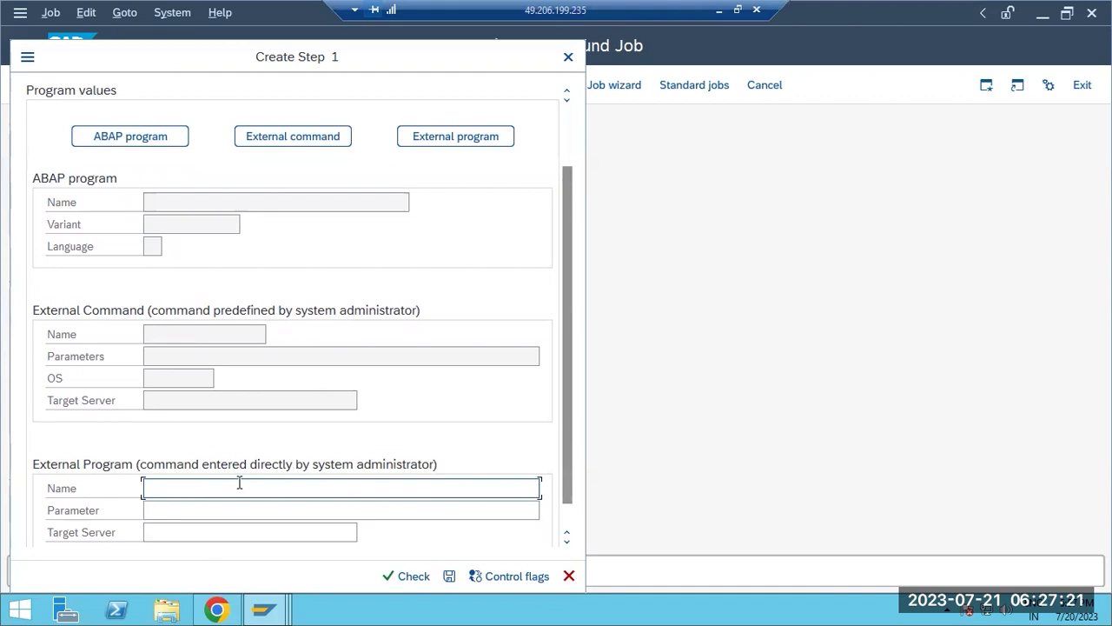
{"action": "scroll", "coordinate": [239, 483], "scroll_direction": "up", "scroll_amount": 3}
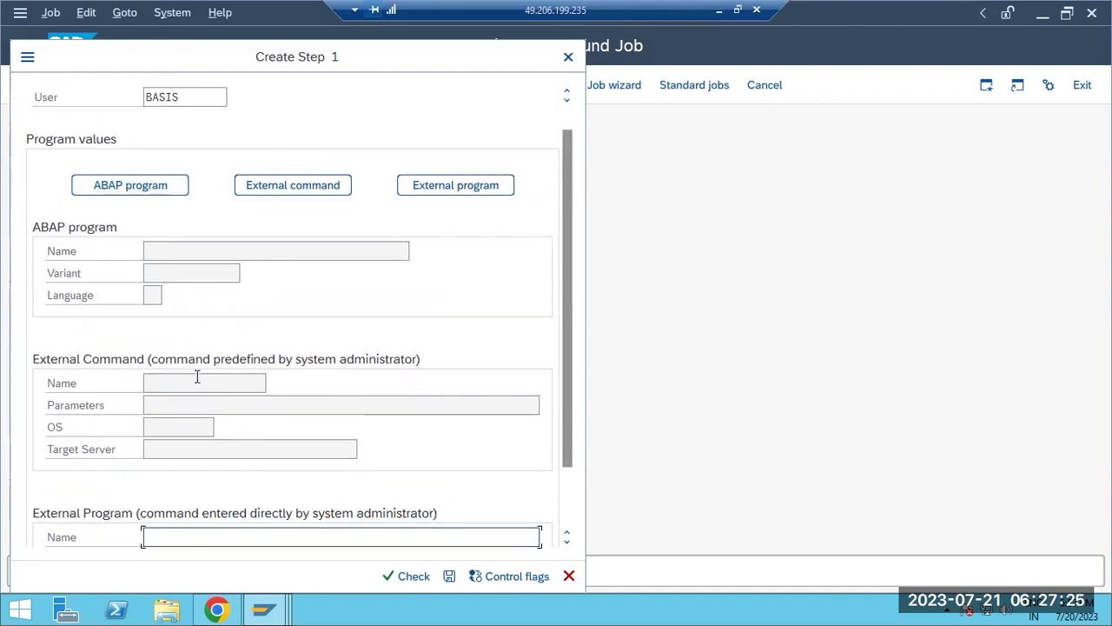
{"action": "left_click", "coordinate": [148, 193]}
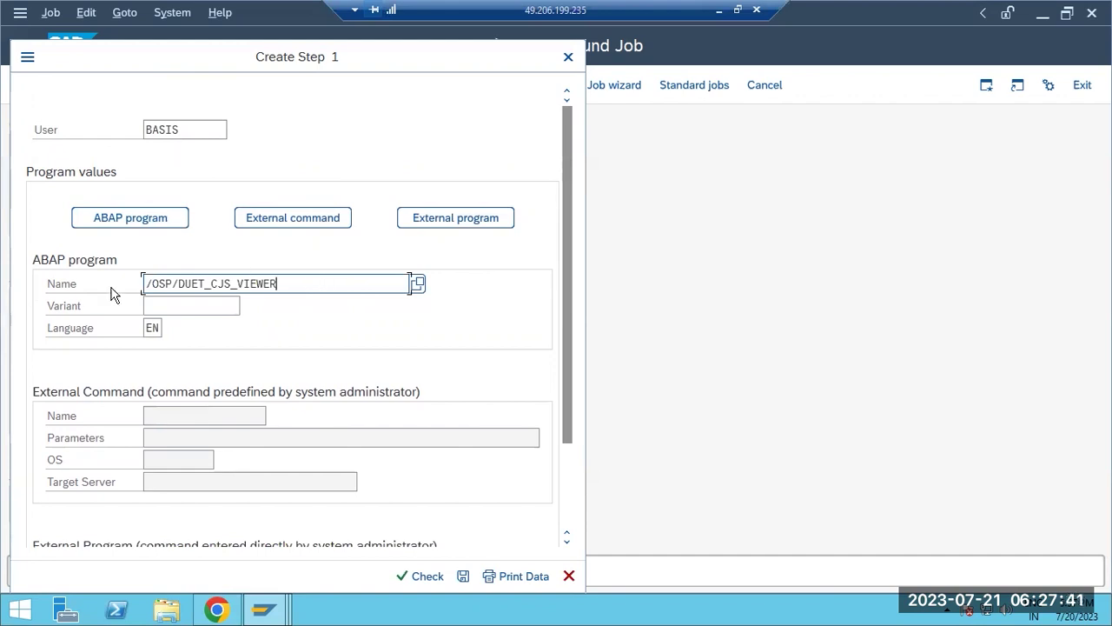
{"action": "left_click", "coordinate": [315, 221]}
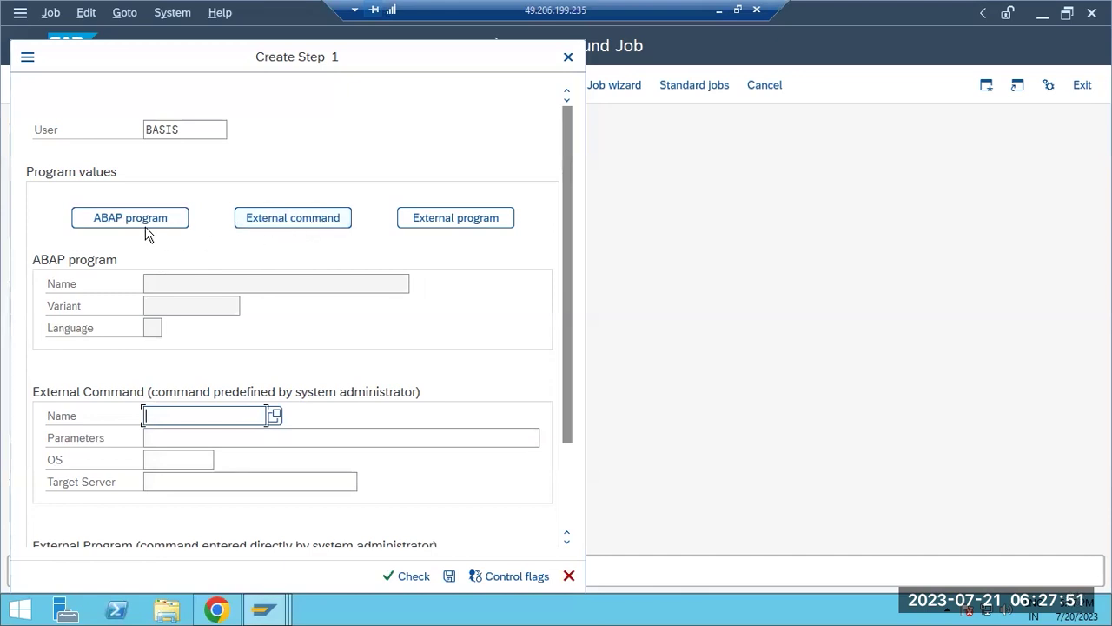
{"action": "left_click_drag", "start_coordinate": [216, 101], "coordinate": [270, 97]}
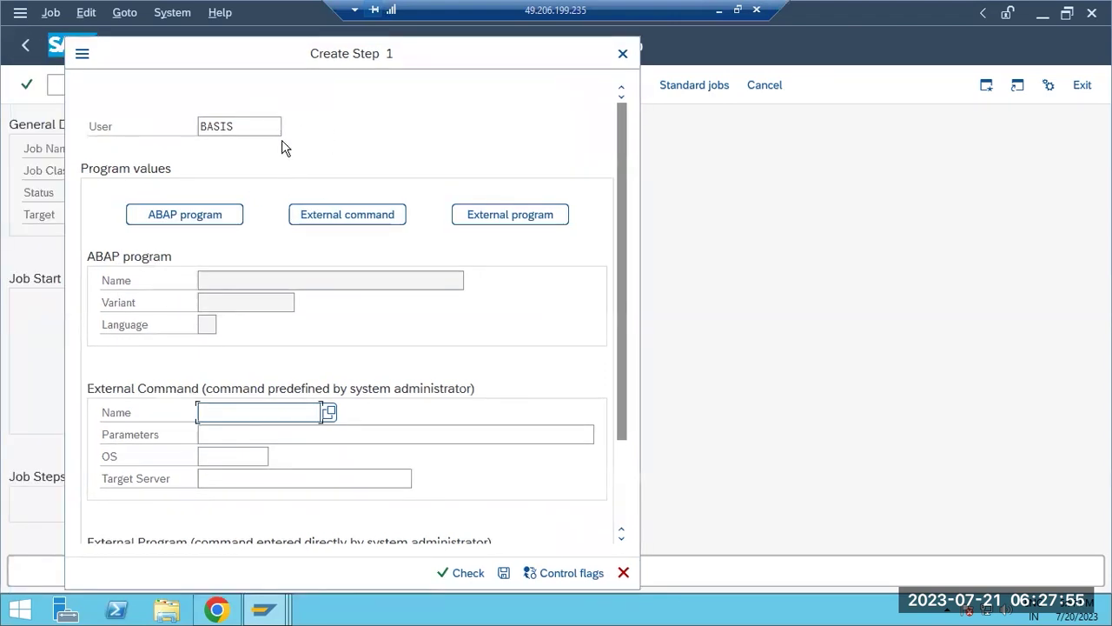
{"action": "left_click", "coordinate": [218, 221]}
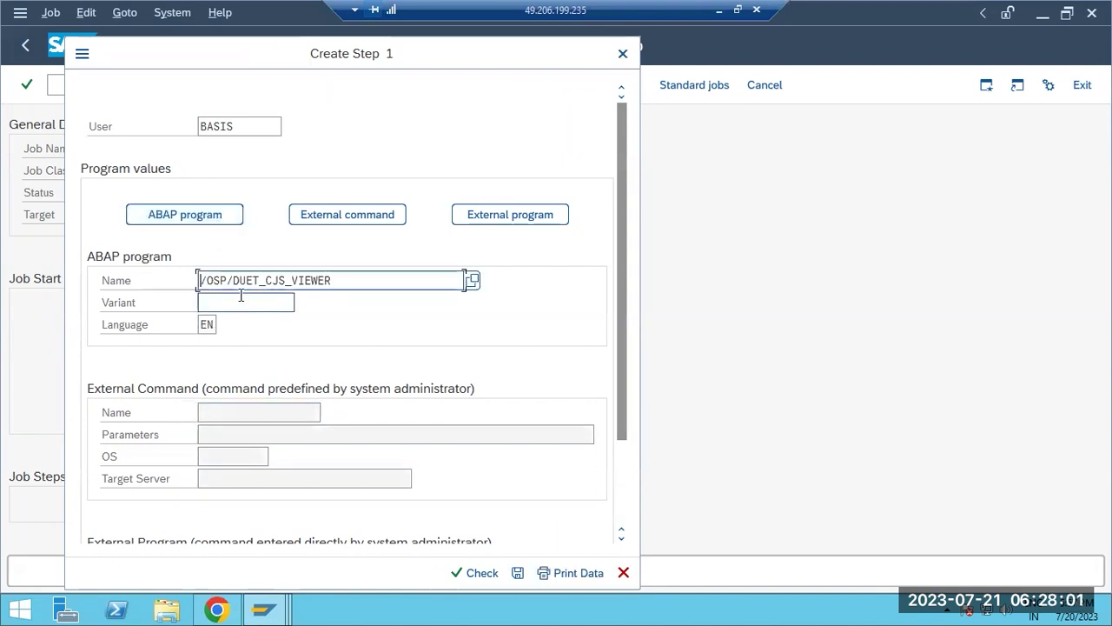
{"action": "left_click", "coordinate": [323, 217]}
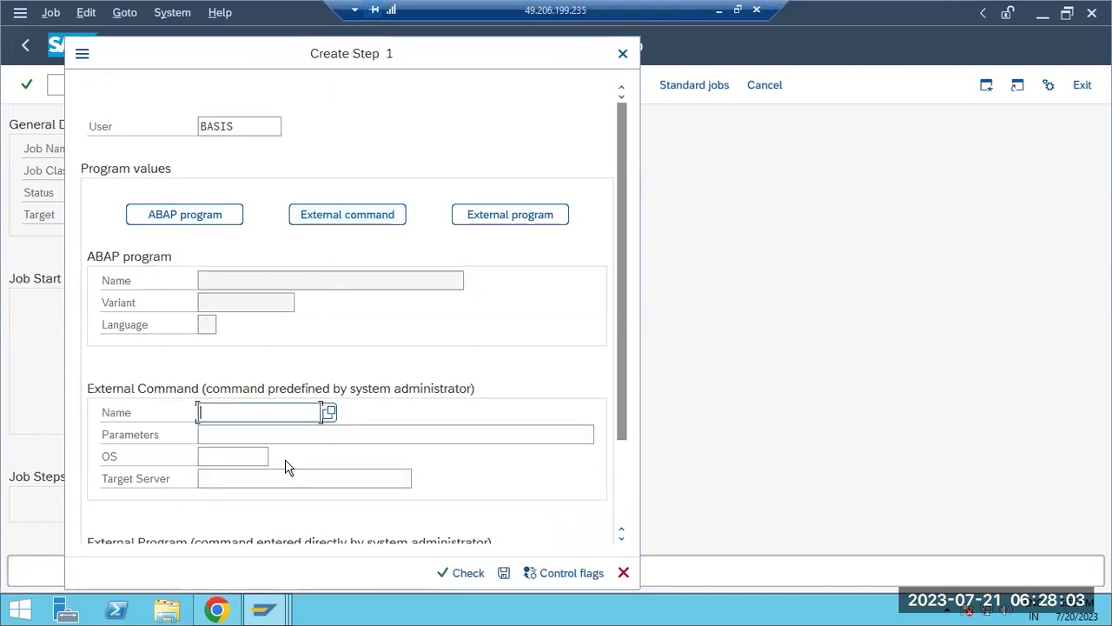
{"action": "left_click", "coordinate": [491, 217]}
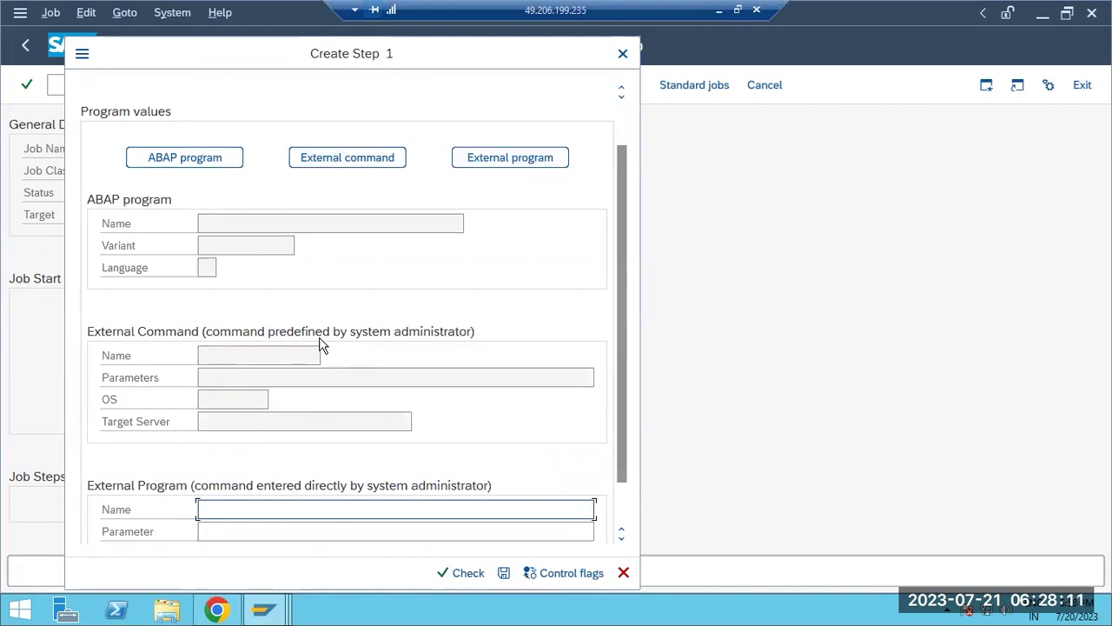
{"action": "scroll", "coordinate": [296, 466], "scroll_direction": "down", "scroll_amount": 2}
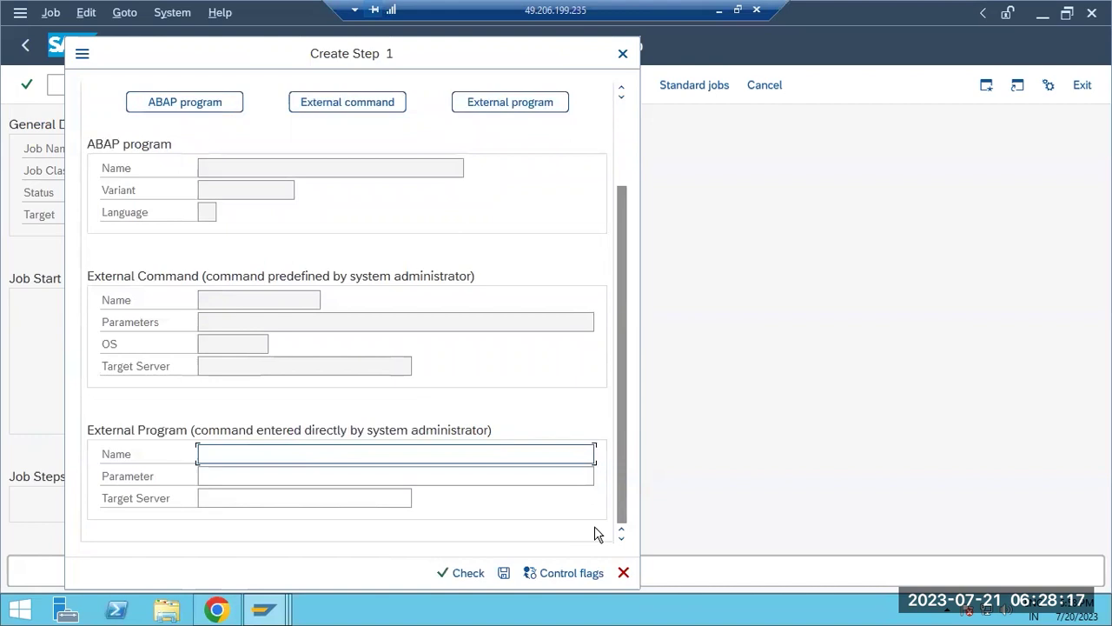
{"action": "left_click", "coordinate": [216, 501]}
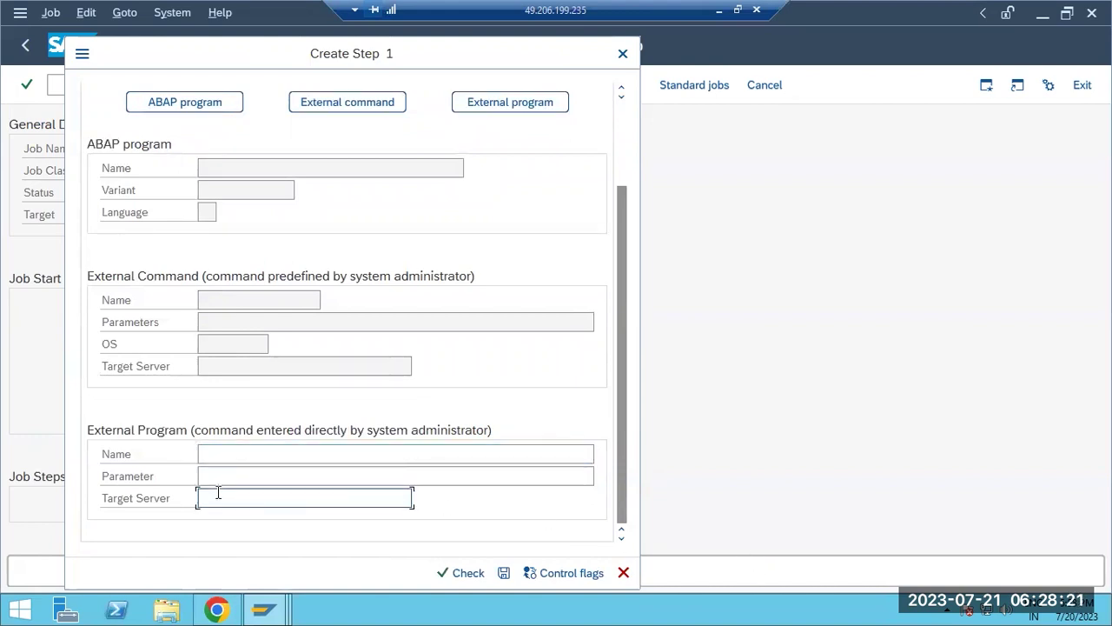
{"action": "scroll", "coordinate": [218, 492], "scroll_direction": "up", "scroll_amount": 3}
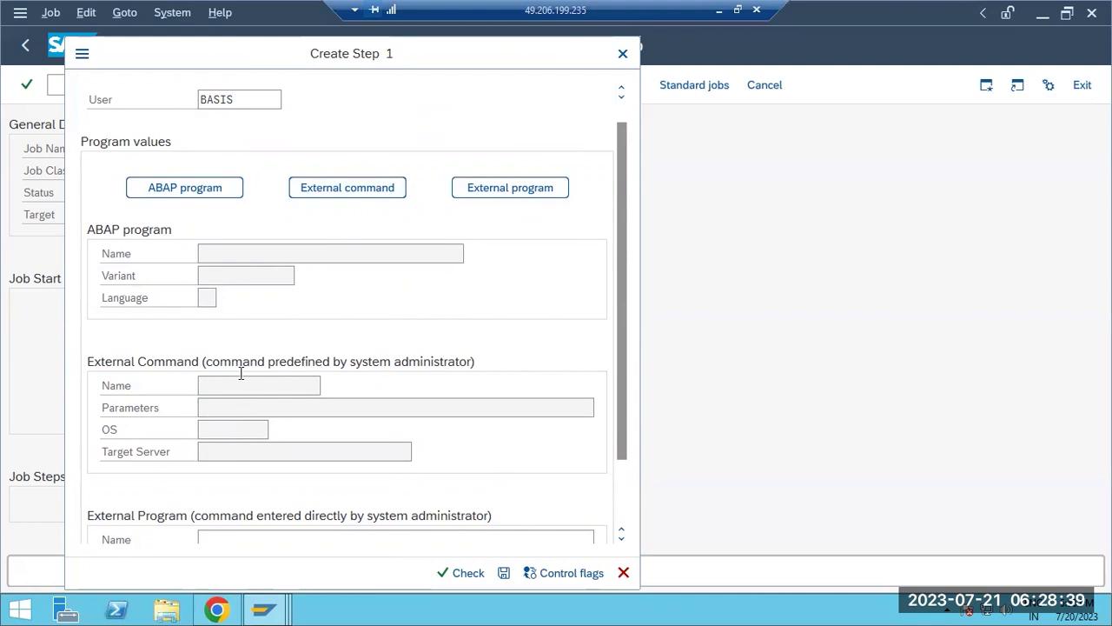
Define the step as ABAP program RS2ADRCL without a variant, save it, and return to the job definition.
{"action": "left_click", "coordinate": [198, 193]}
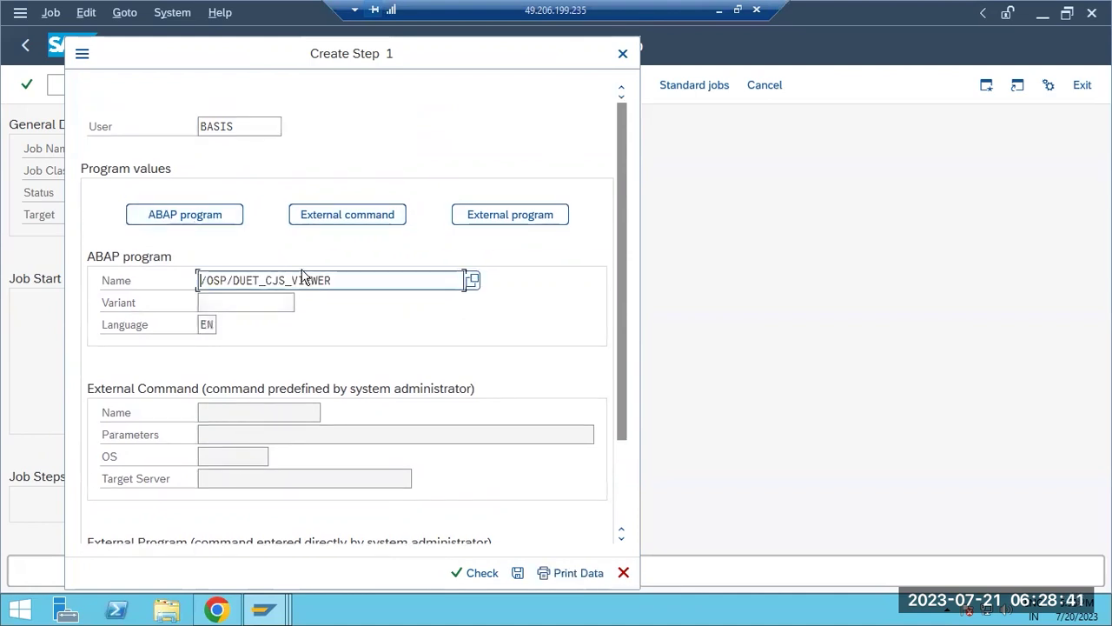
{"action": "double_click", "coordinate": [302, 280]}
{"action": "key", "text": "BackSpace"}
{"action": "left_click", "coordinate": [236, 304]}
{"action": "left_click", "coordinate": [236, 305]}
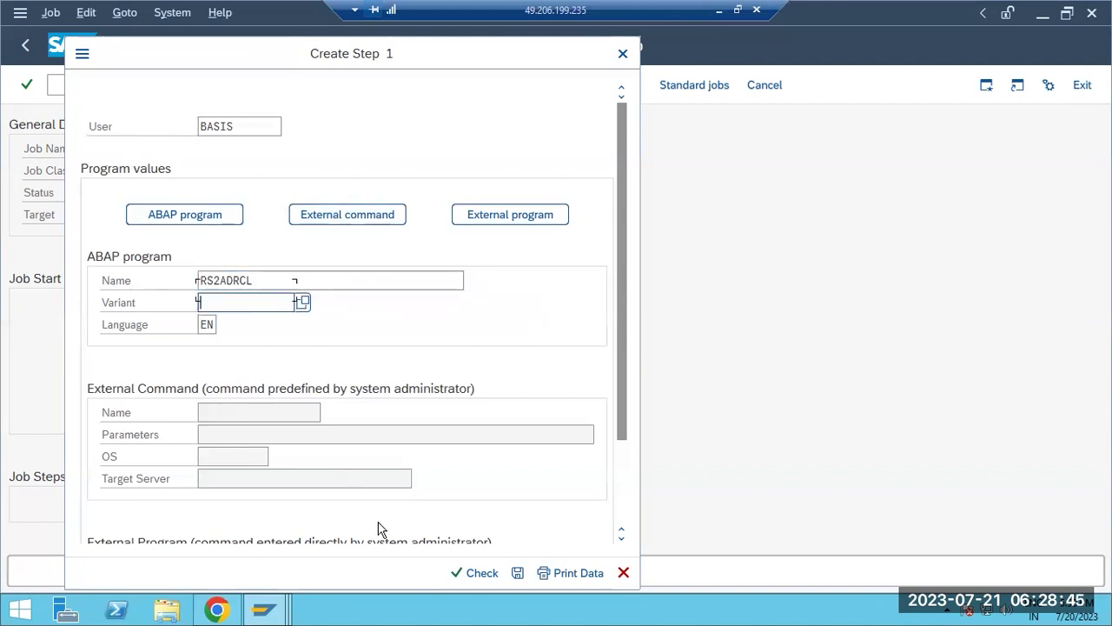
{"action": "scroll", "coordinate": [378, 528], "scroll_direction": "down", "scroll_amount": 1}
{"action": "left_click", "coordinate": [518, 572]}
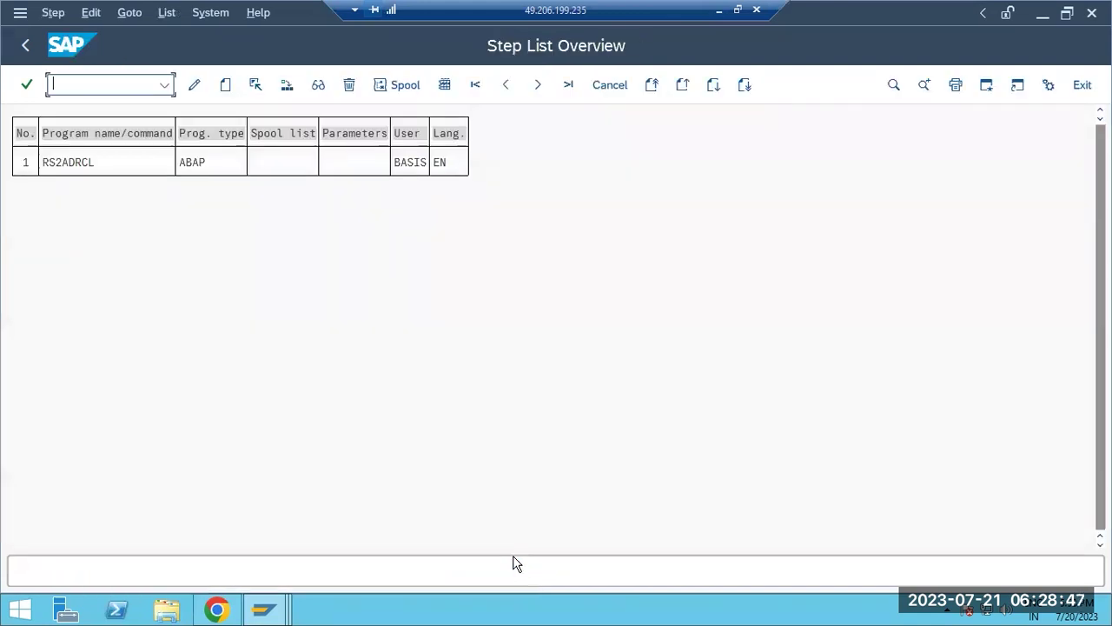
{"action": "left_click", "coordinate": [27, 49]}
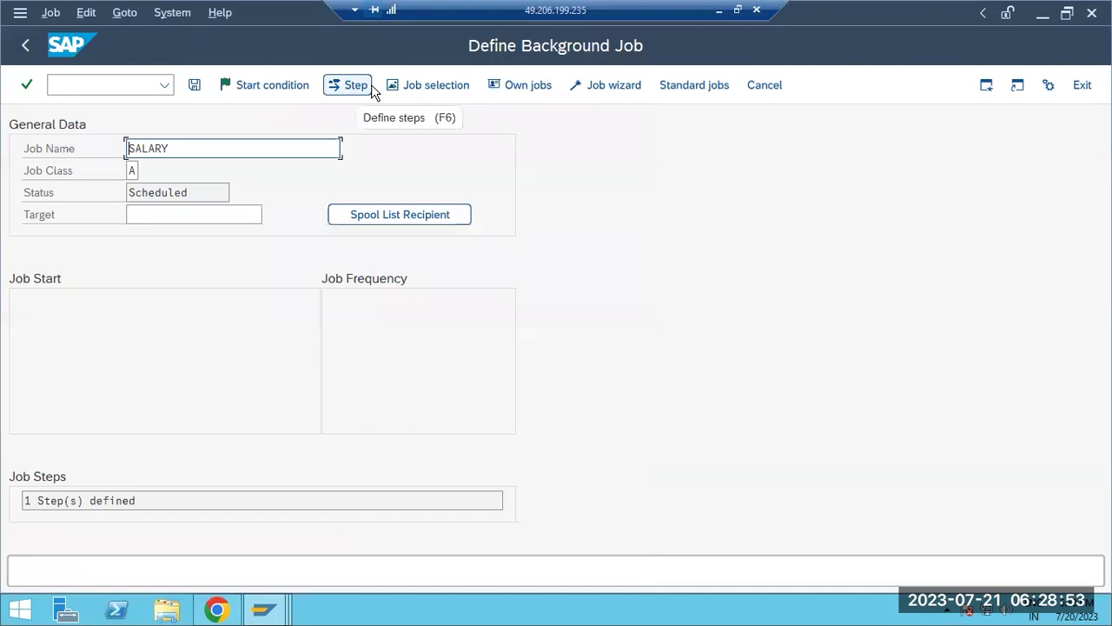
Switch to the Paint note and list "ABAP PROGRAM" and "EXTERNAL" on separate lines below the JOB STEP line.
{"action": "key", "text": "alt+Tab"}
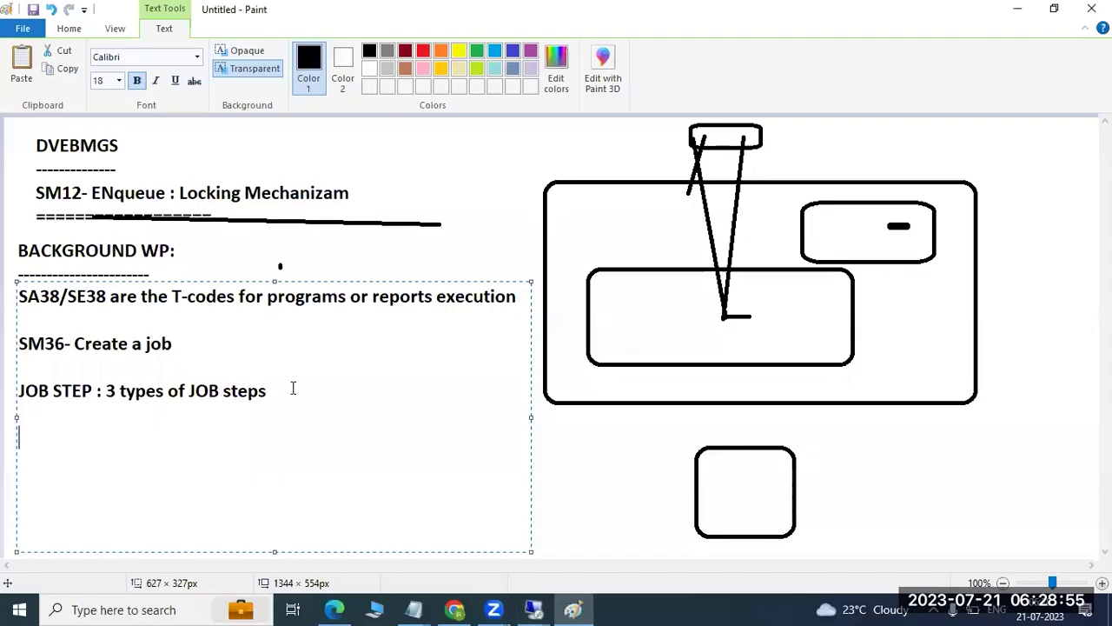
{"action": "type", "text": "ABAP PROGRAM"}
{"action": "key", "text": "Return"}
{"action": "type", "text": "EXTERNAL"}
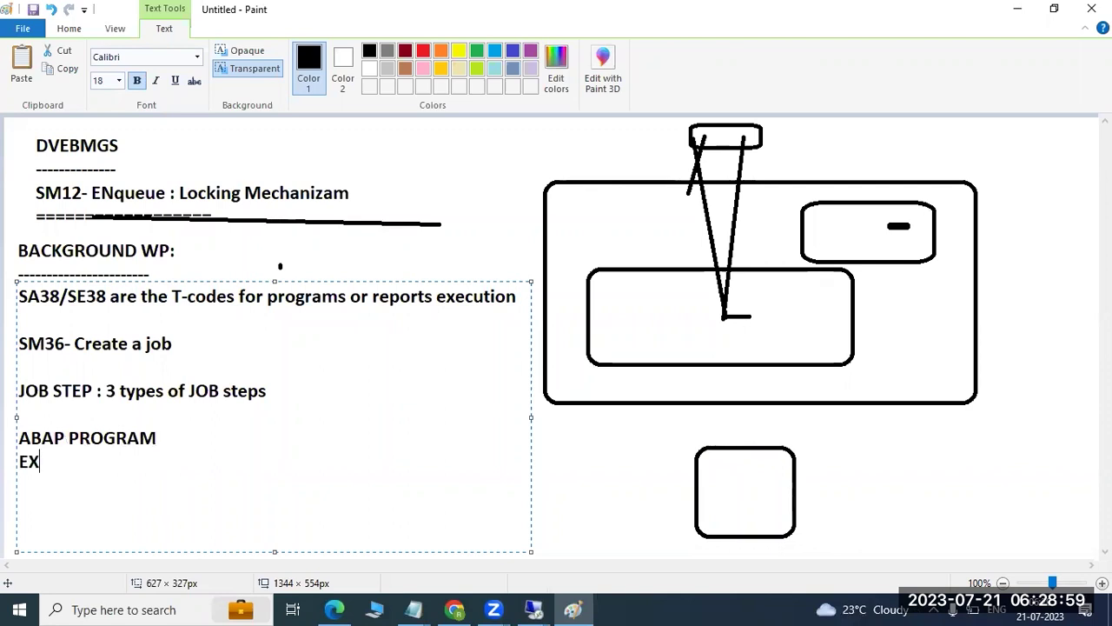